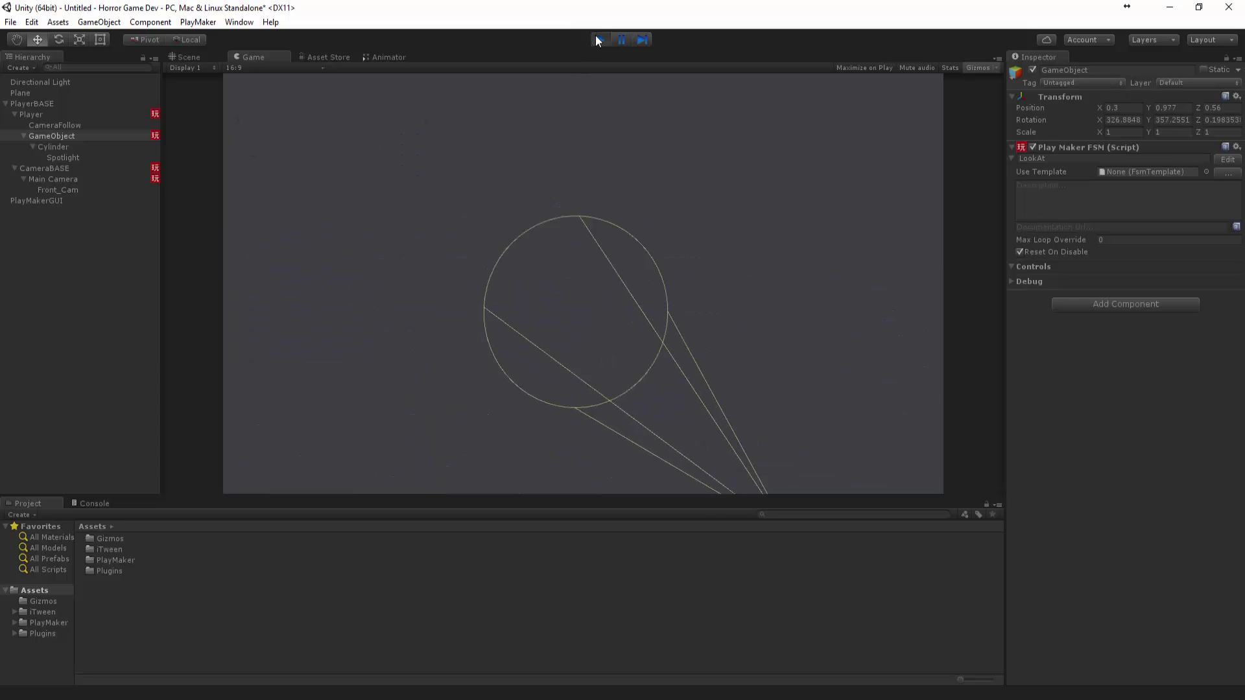
# Exit play mode, scale the ground plane uniformly to about 5, and shift it to about X 13.9, Z -2.6.
pyautogui.click(600, 40)
pyautogui.click(742, 146)
pyautogui.scroll(-10, 742, 146)
pyautogui.keyDown('alt'); pyautogui.moveTo(532, 221); pyautogui.dragTo(723, 294); pyautogui.keyUp('alt')
pyautogui.click(691, 290)
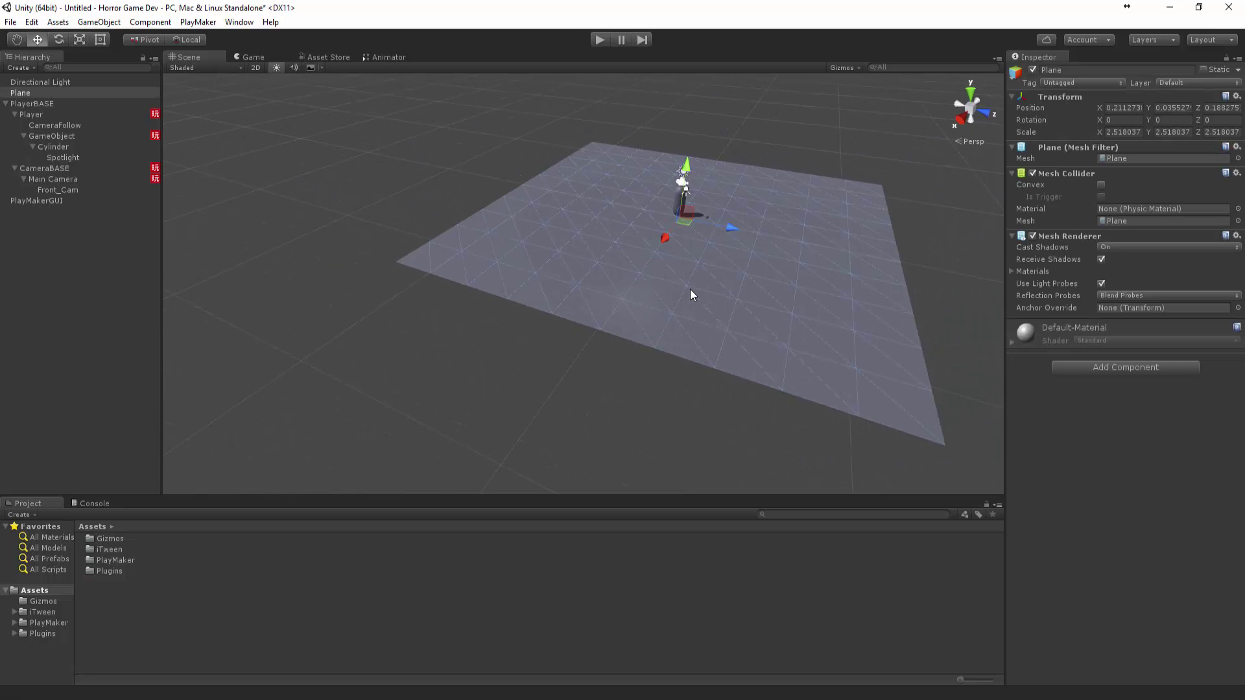
pyautogui.press('r')
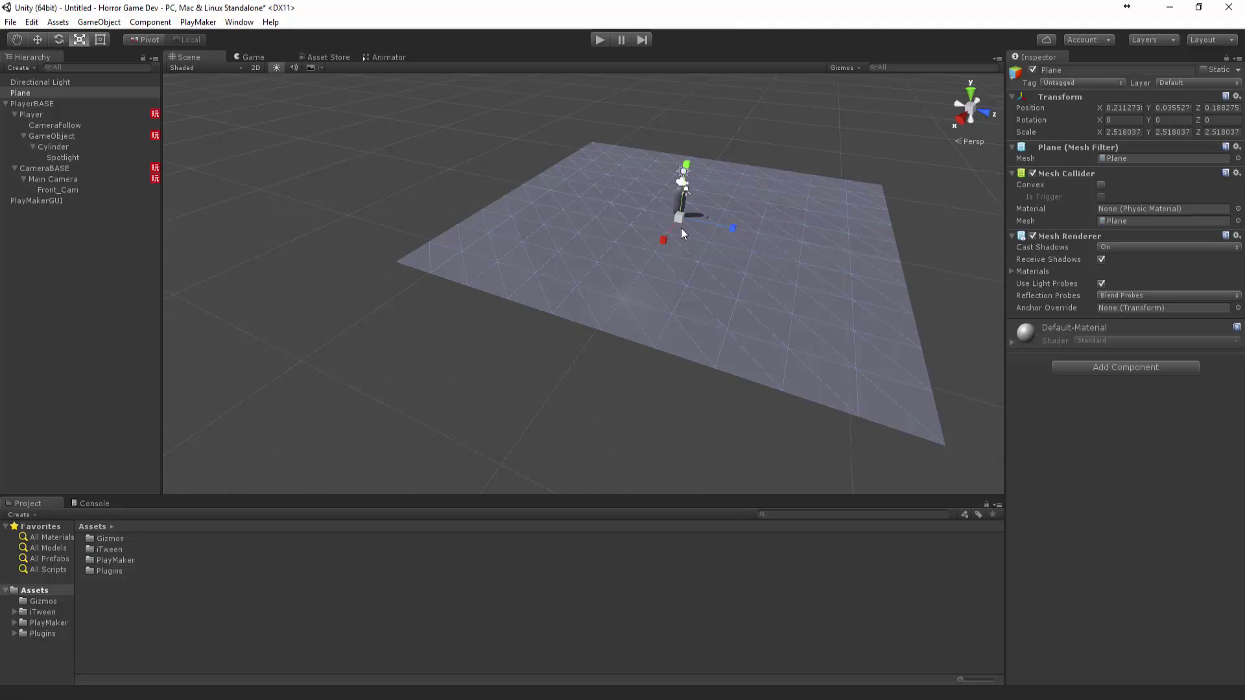
pyautogui.moveTo(679, 220); pyautogui.dragTo(609, 256)
pyautogui.press('w')
pyautogui.click(733, 112)
pyautogui.keyDown('alt'); pyautogui.moveTo(733, 112); pyautogui.dragTo(512, 170); pyautogui.keyUp('alt')
pyautogui.moveTo(527, 207); pyautogui.dragTo(656, 156, button='middle')
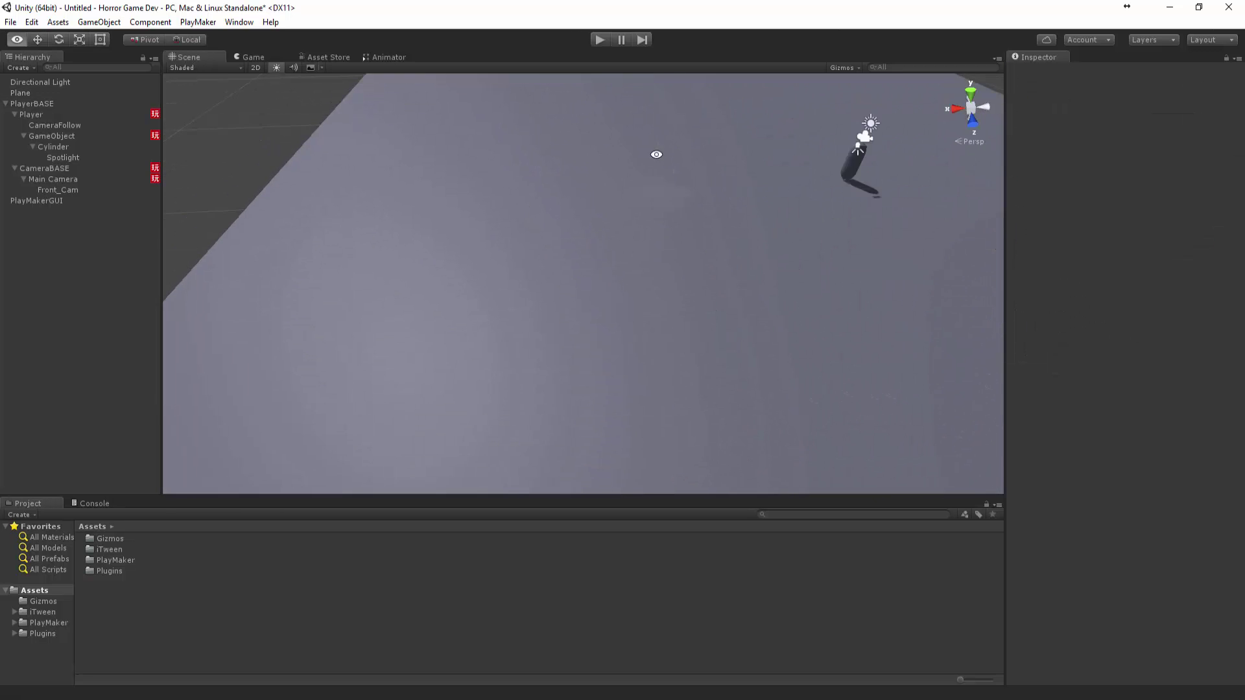
pyautogui.click(683, 156)
pyautogui.keyDown('alt'); pyautogui.moveTo(655, 156); pyautogui.dragTo(524, 168); pyautogui.keyUp('alt')
pyautogui.hotkey('ctrl', 'z')
pyautogui.moveTo(934, 235); pyautogui.dragTo(727, 225, button='middle')
pyautogui.click(827, 220)
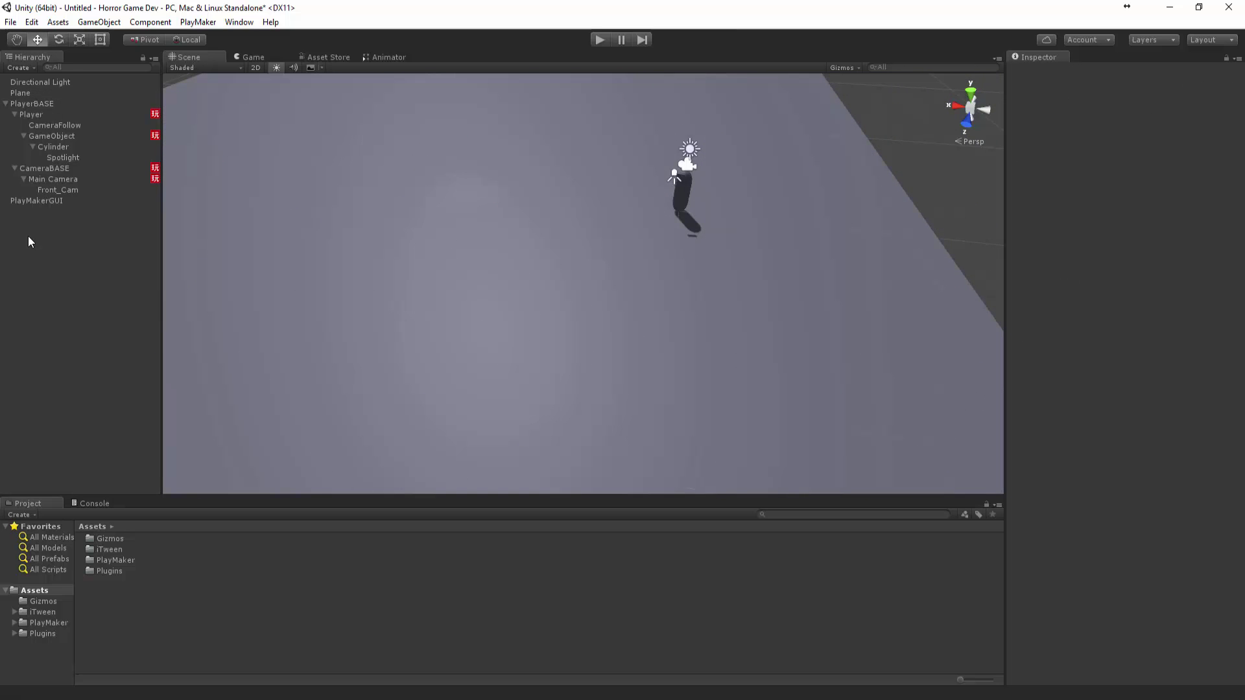
# Collapse the PlayerBASE hierarchy and save PlayerBASE as a prefab in the Assets folder.
pyautogui.click(6, 104)
pyautogui.rightClick(30, 154)
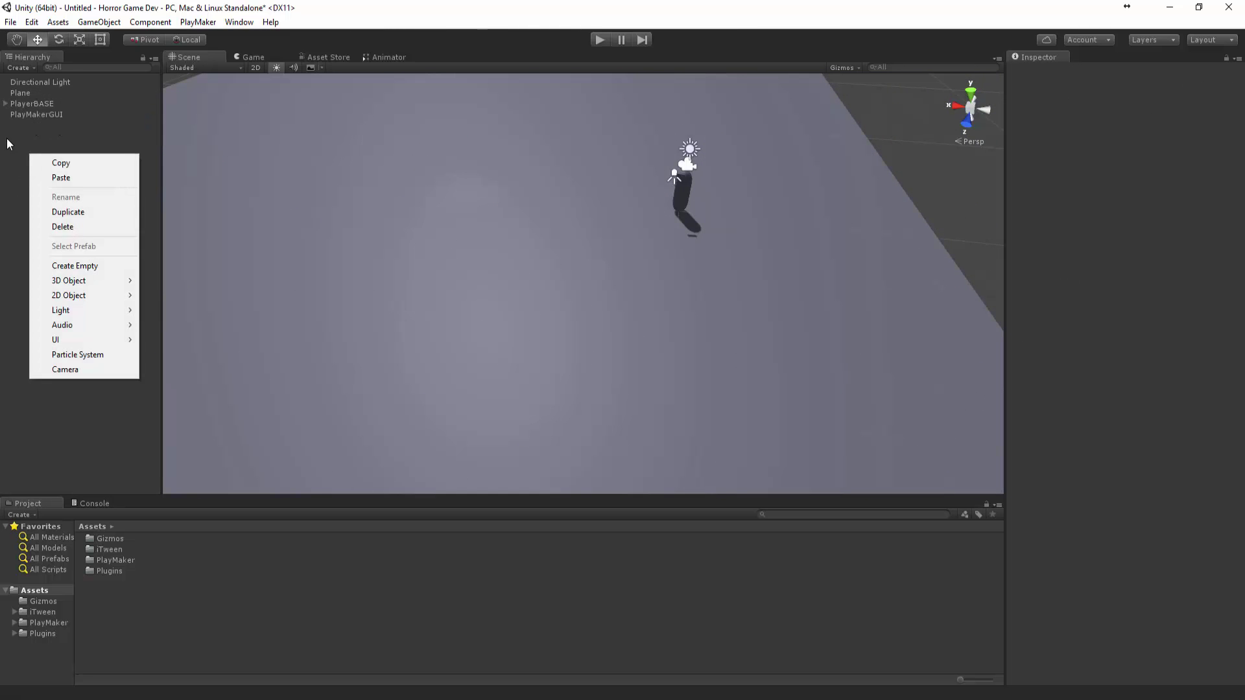
pyautogui.press('Escape')
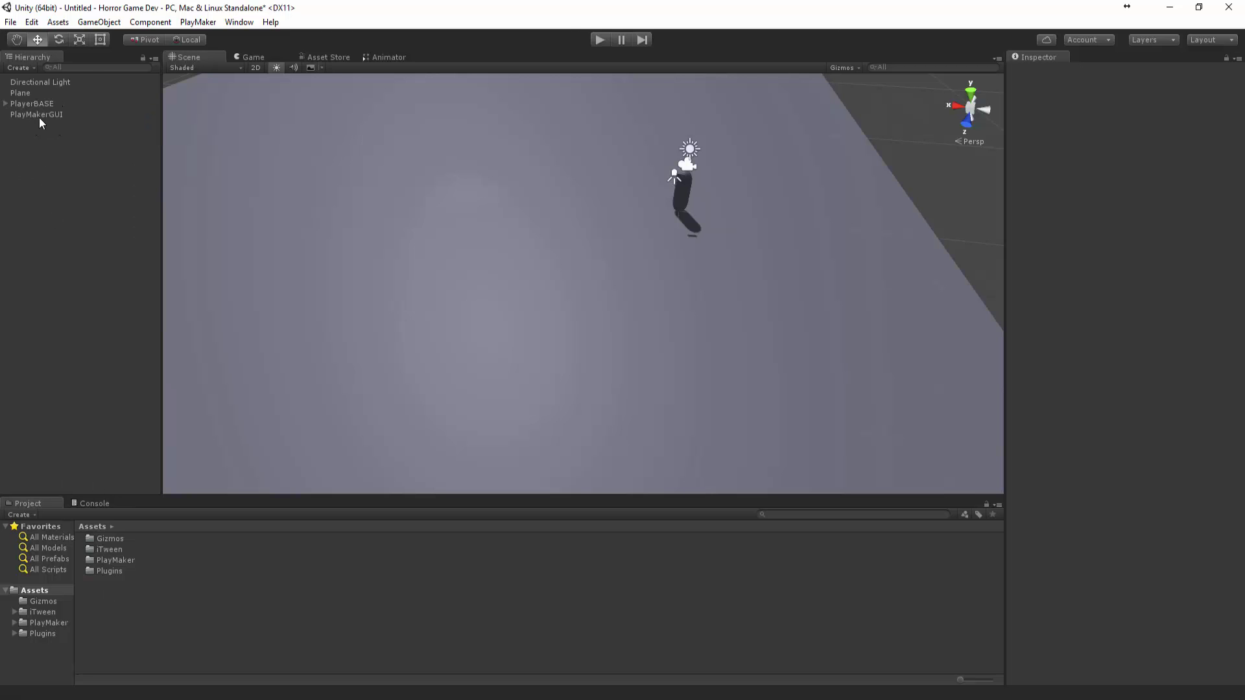
pyautogui.moveTo(39, 105); pyautogui.dragTo(139, 562)
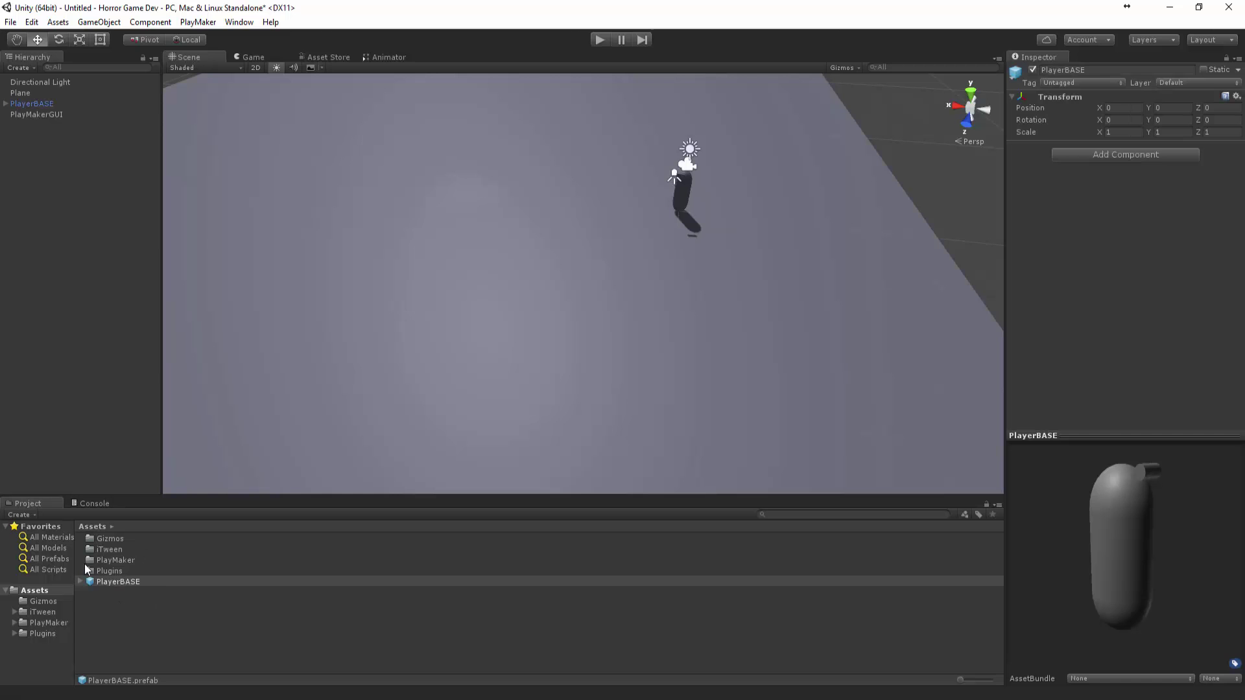
pyautogui.click(75, 149)
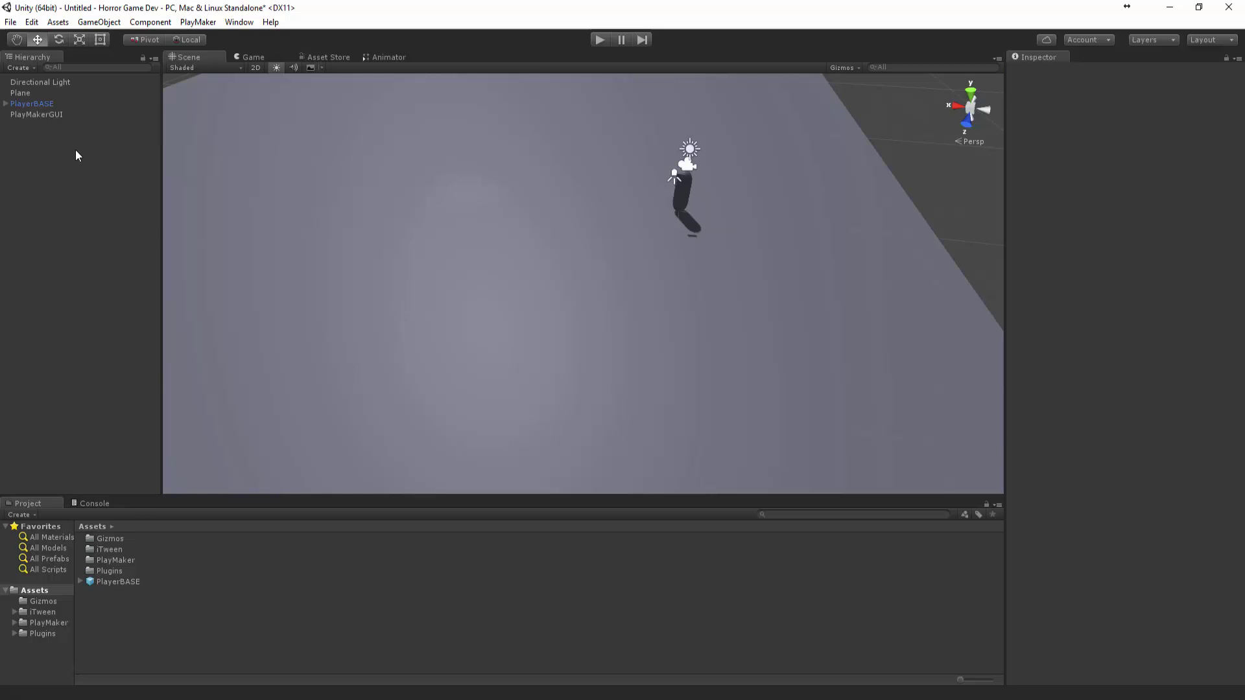
# Save the scene as TestScene in a new folder named Scenes inside Assets.
pyautogui.hotkey('ctrl', 's')
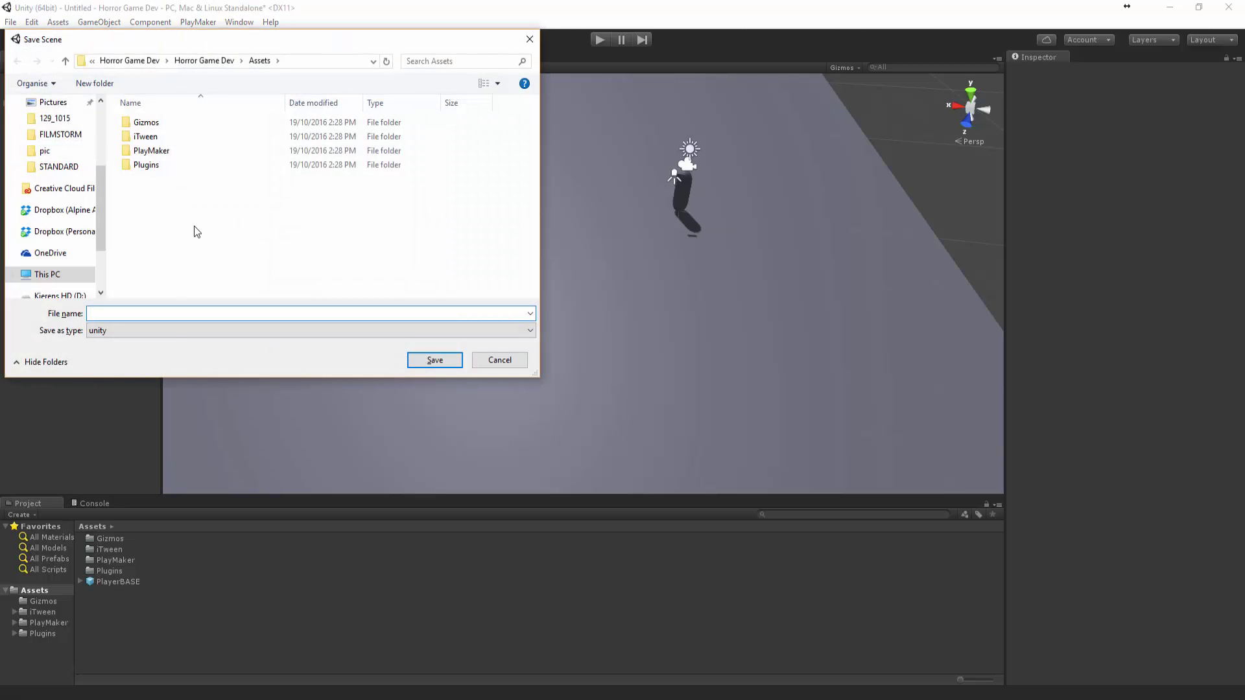
pyautogui.click(112, 86)
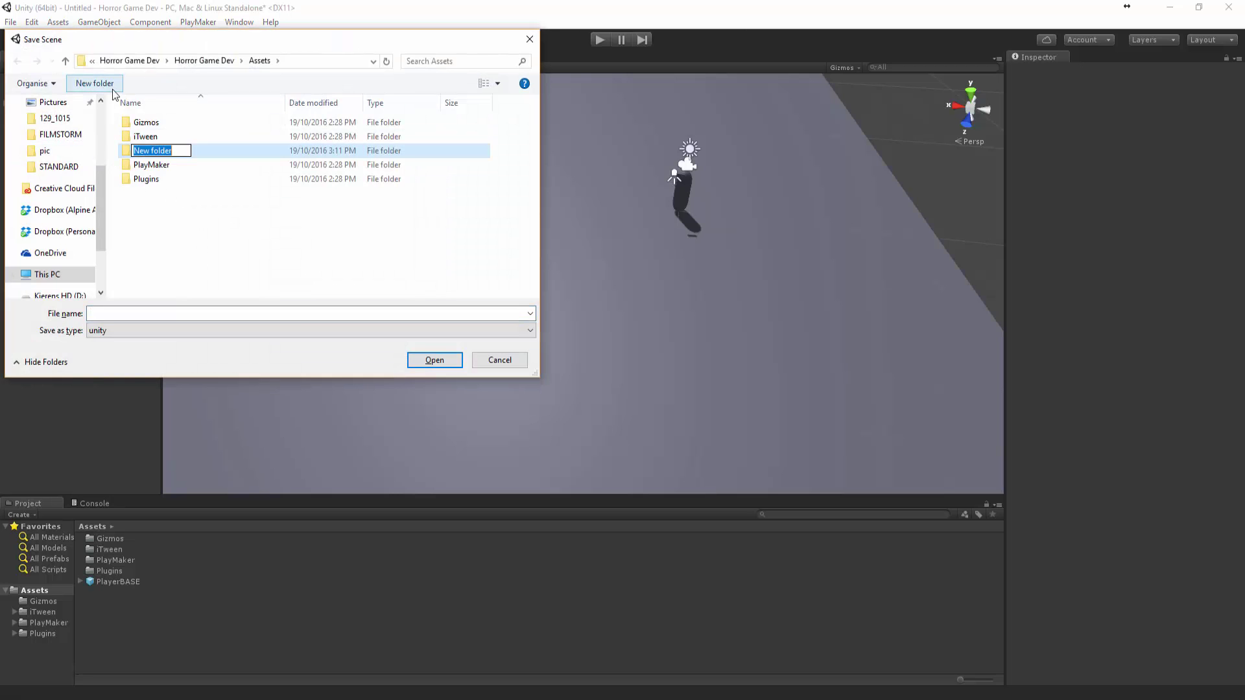
pyautogui.write('Scenes')
pyautogui.press('Return')
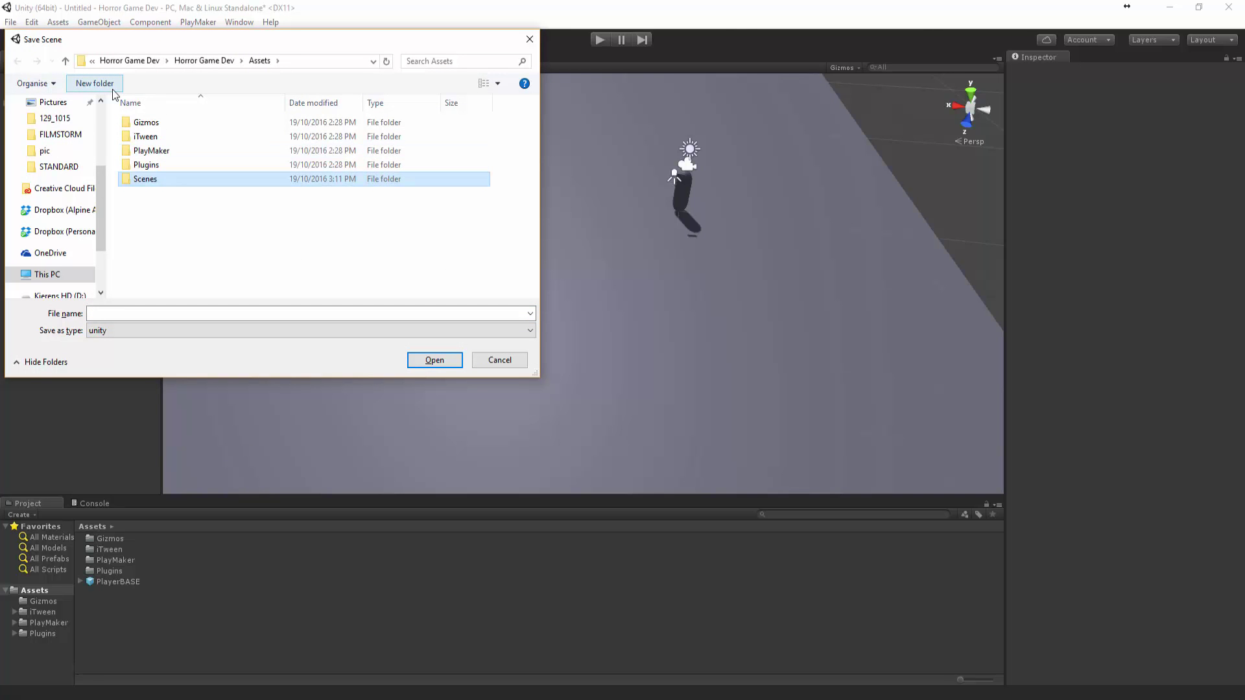
pyautogui.doubleClick(145, 179)
pyautogui.click(170, 314)
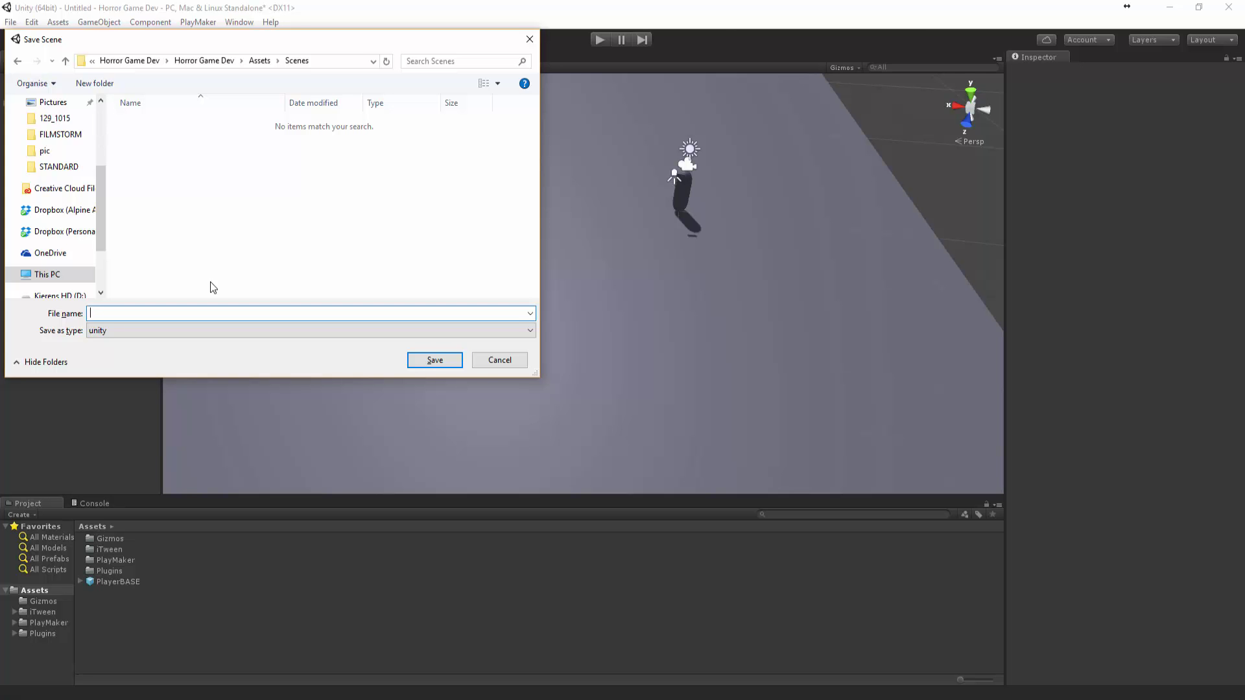
pyautogui.write('TestScene')
pyautogui.press('Return')
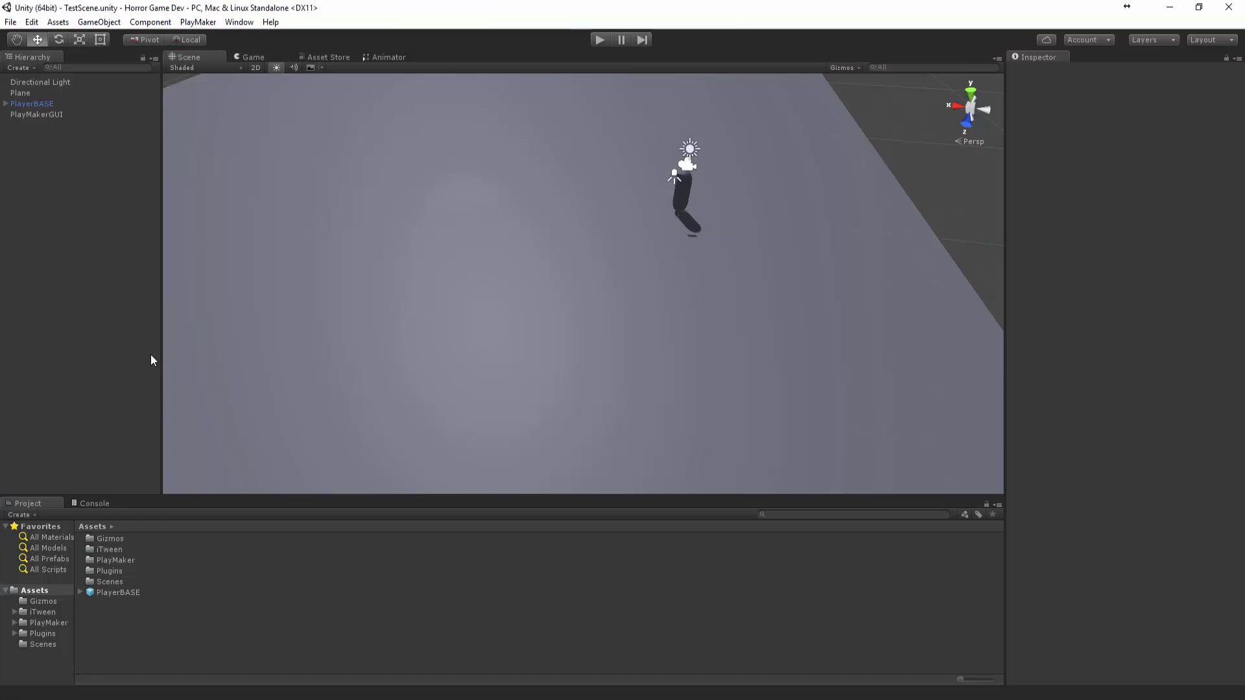
# Add a cube and shape it into an upright wall about 16 × 5.9 × 0.57 beside the player, raised to Y 2.71.
pyautogui.keyDown('alt'); pyautogui.moveTo(273, 364); pyautogui.dragTo(455, 368); pyautogui.keyUp('alt')
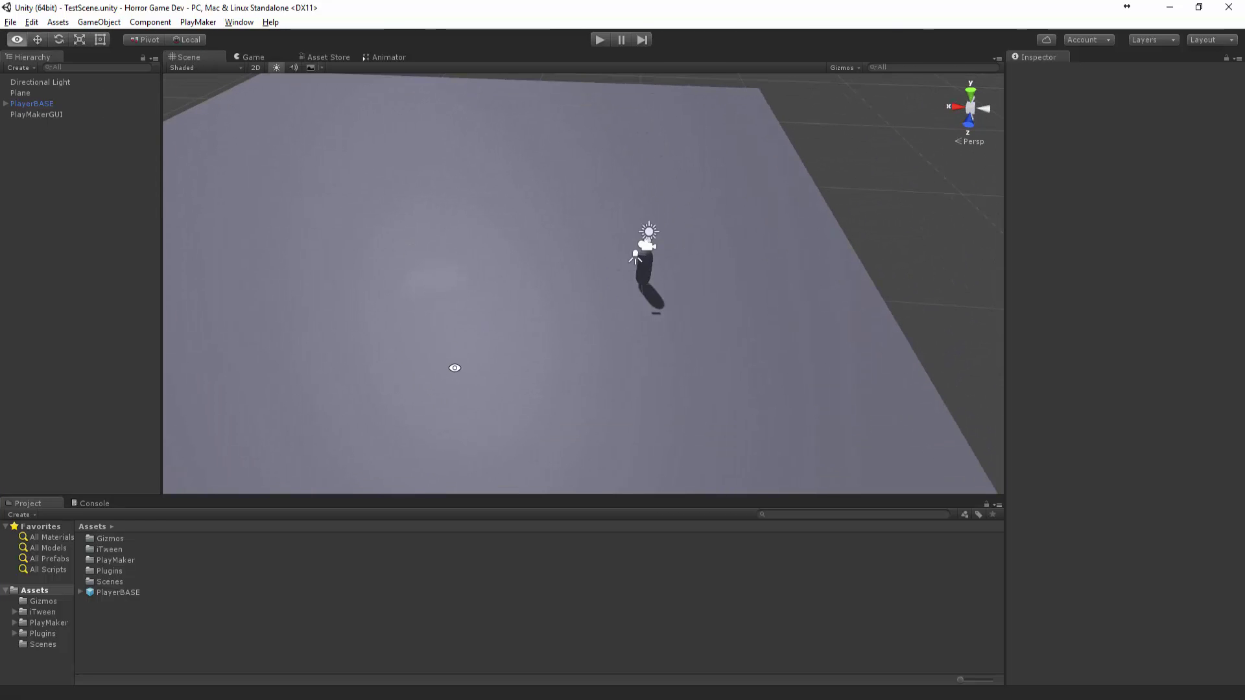
pyautogui.rightClick(26, 182)
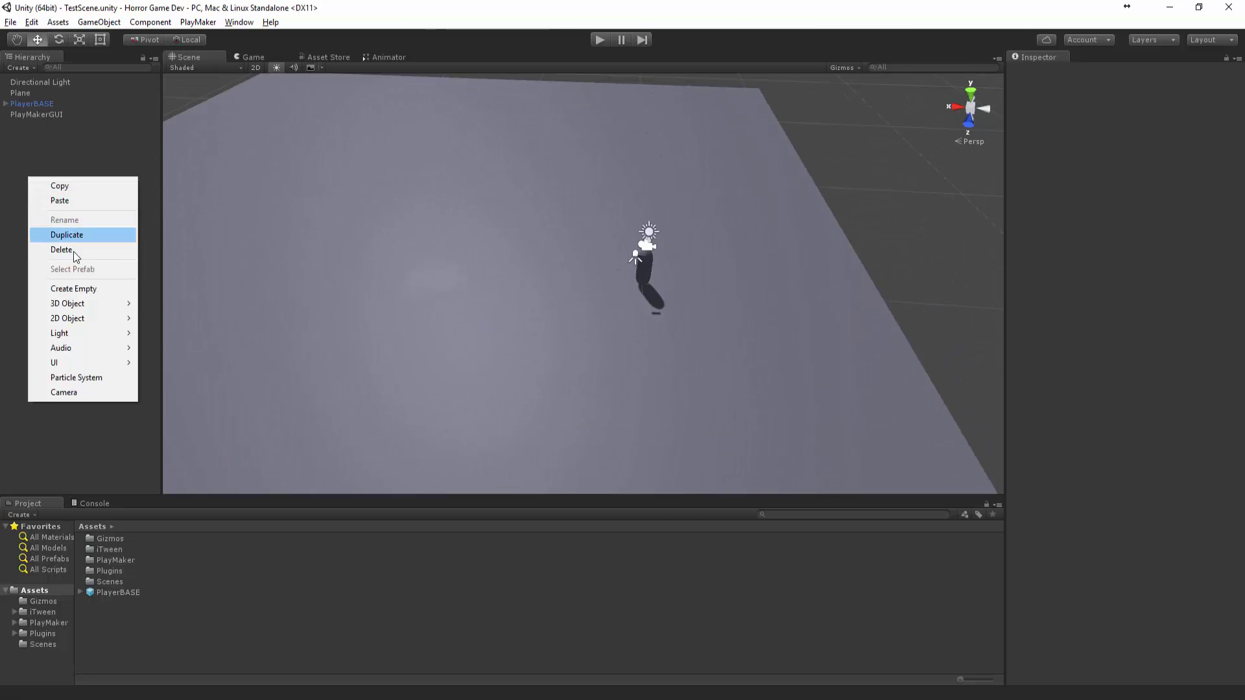
pyautogui.moveTo(88, 299)
pyautogui.click(163, 303)
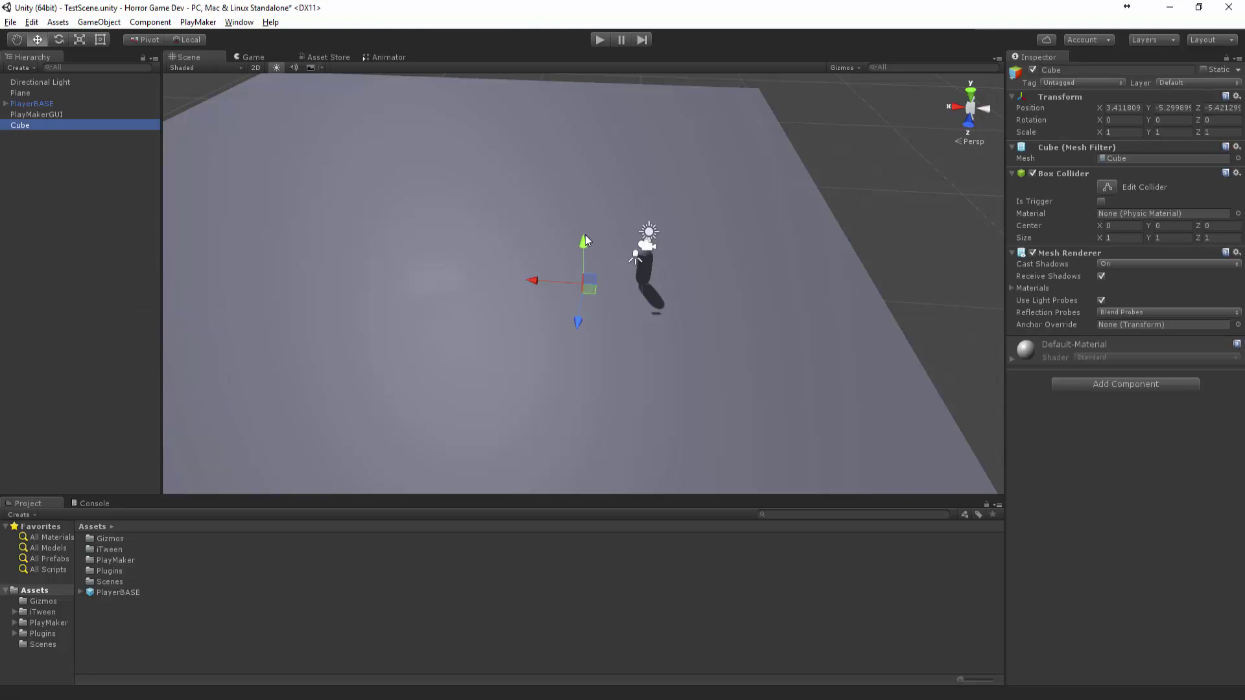
pyautogui.moveTo(585, 237); pyautogui.dragTo(246, 179)
pyautogui.press('r')
pyautogui.moveTo(588, 147); pyautogui.dragTo(590, 92)
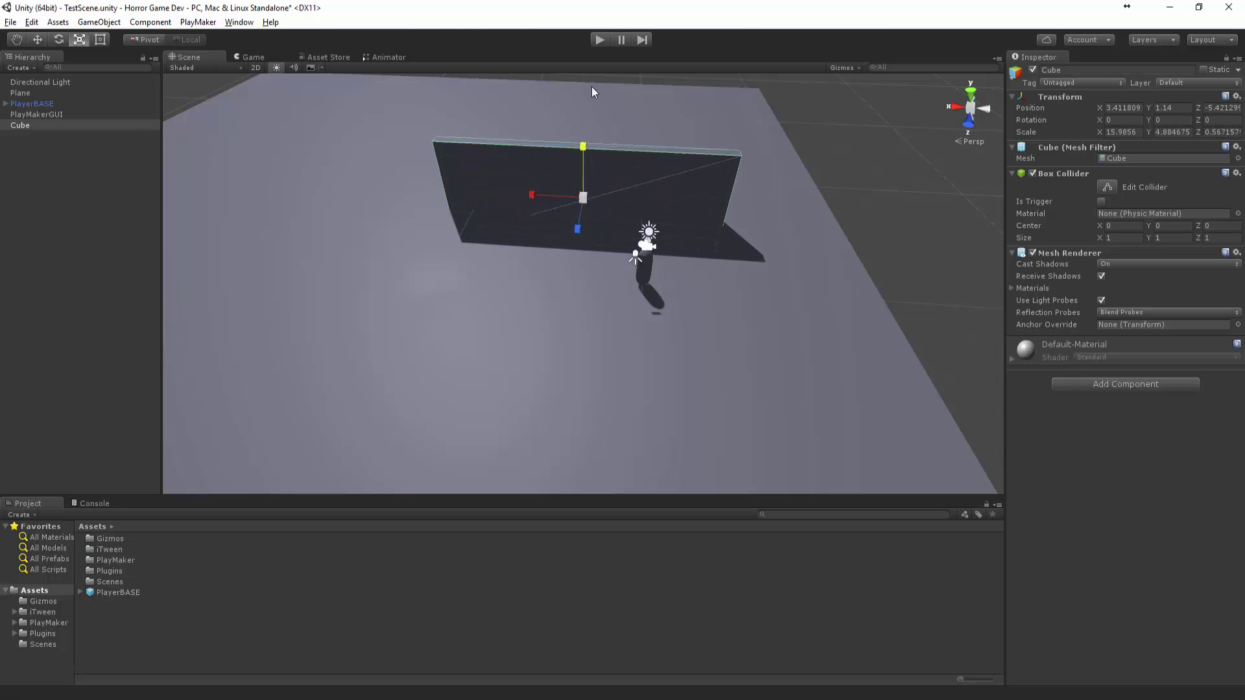
pyautogui.press('w')
pyautogui.moveTo(583, 142); pyautogui.dragTo(870, 181)
# Duplicate the wall and rotate the copy perpendicular behind the player to form a corner with the first wall.
pyautogui.hotkey('ctrl', 'd')
pyautogui.press('e')
pyautogui.press('w')
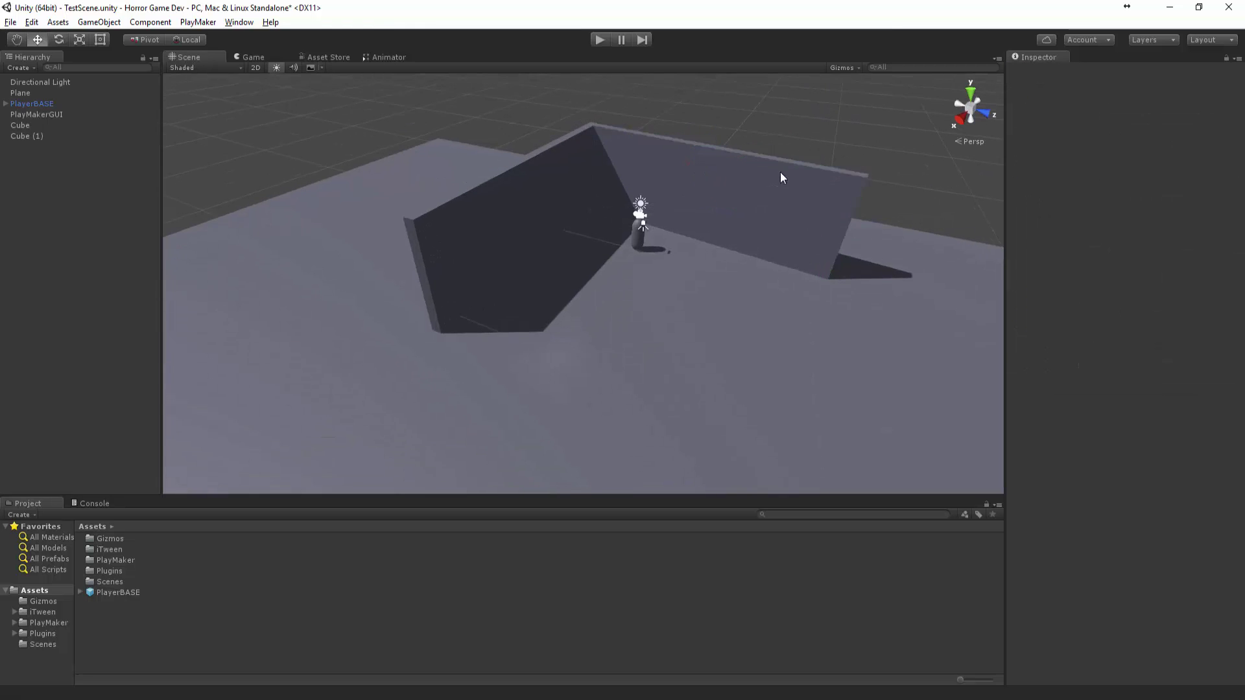
# Duplicate the first wall, shorten the copy to about 4.2, and place it at the free end of the back wall.
pyautogui.keyDown('alt'); pyautogui.moveTo(780, 173); pyautogui.dragTo(771, 201); pyautogui.keyUp('alt')
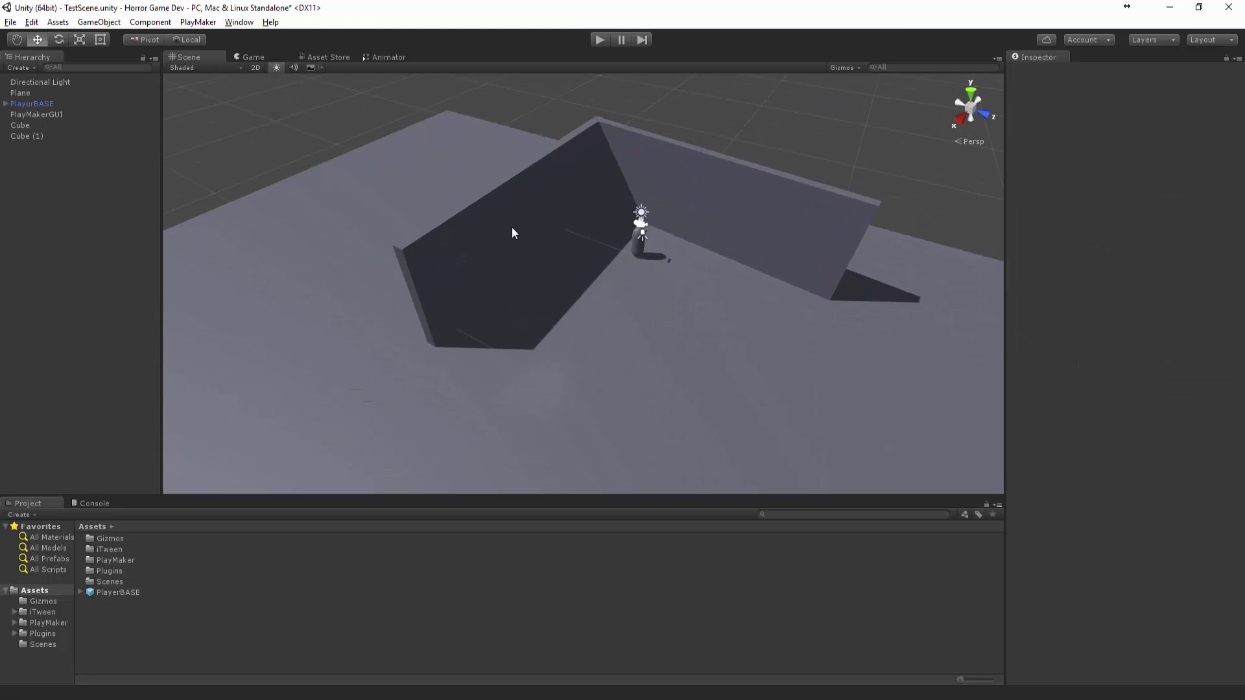
pyautogui.click(512, 227)
pyautogui.hotkey('ctrl', 'd')
pyautogui.moveTo(577, 234); pyautogui.dragTo(873, 355)
pyautogui.press('r')
pyautogui.press('w')
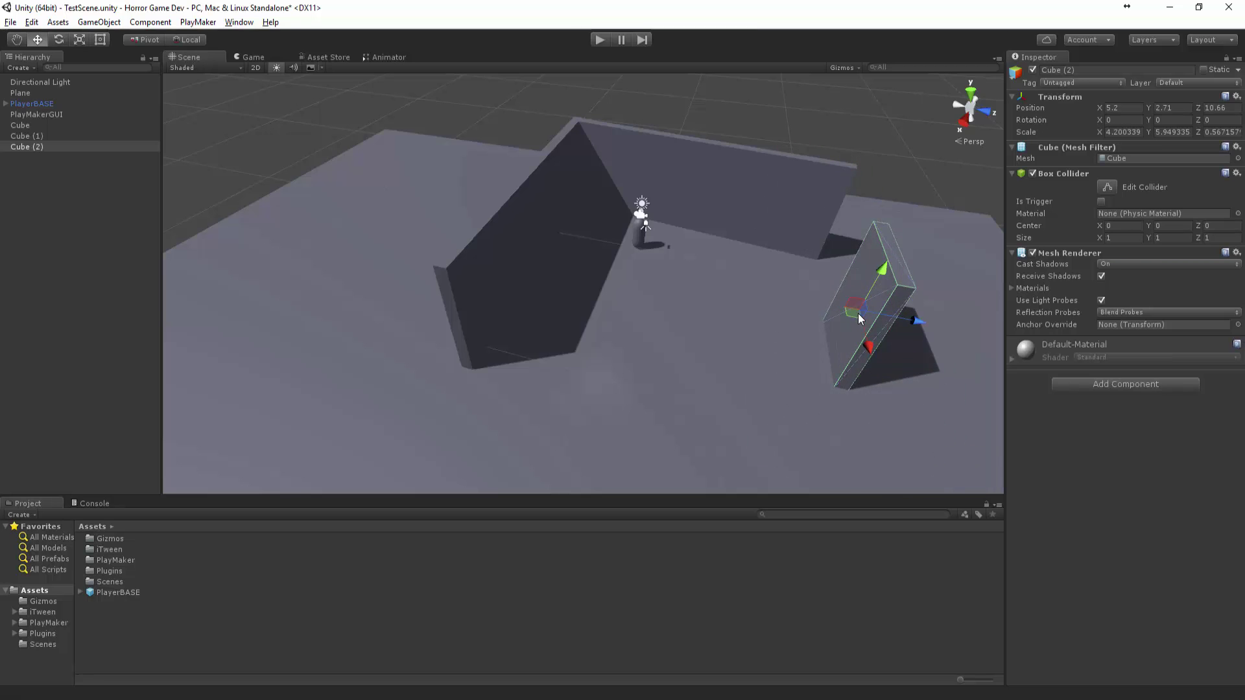
pyautogui.moveTo(858, 313); pyautogui.dragTo(746, 241)
# Duplicate the short wall, then rotate, resize and position the copy so it angles inward from the short wall's end.
pyautogui.hotkey('ctrl', 'd')
pyautogui.press('e')
pyautogui.press('w')
pyautogui.moveTo(831, 251); pyautogui.dragTo(776, 274)
pyautogui.press('e')
pyautogui.press('r')
pyautogui.press('w')
# Duplicate a long wall, rotate the copy about 12.5° around Y, and join it to the inward-angled wall at about X 12.9, Z 2.5.
pyautogui.keyDown('alt'); pyautogui.moveTo(868, 175); pyautogui.dragTo(625, 288); pyautogui.keyUp('alt')
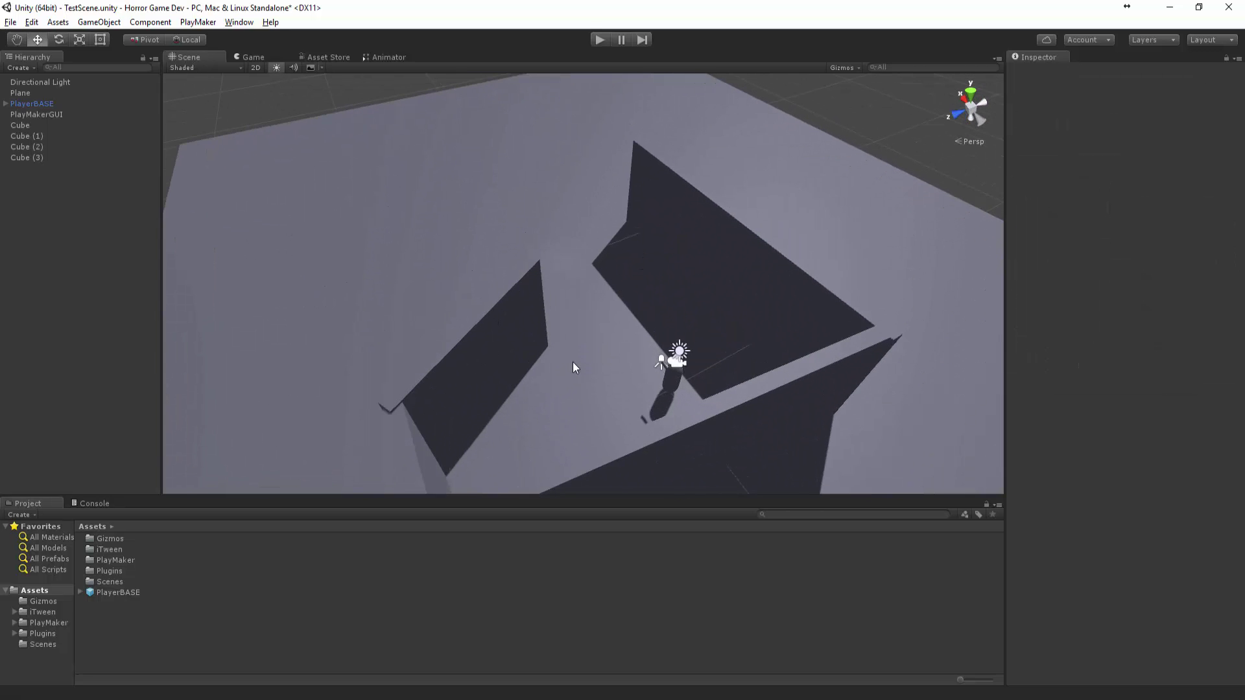
pyautogui.keyDown('alt'); pyautogui.moveTo(573, 367); pyautogui.dragTo(655, 337); pyautogui.keyUp('alt')
pyautogui.click(486, 217)
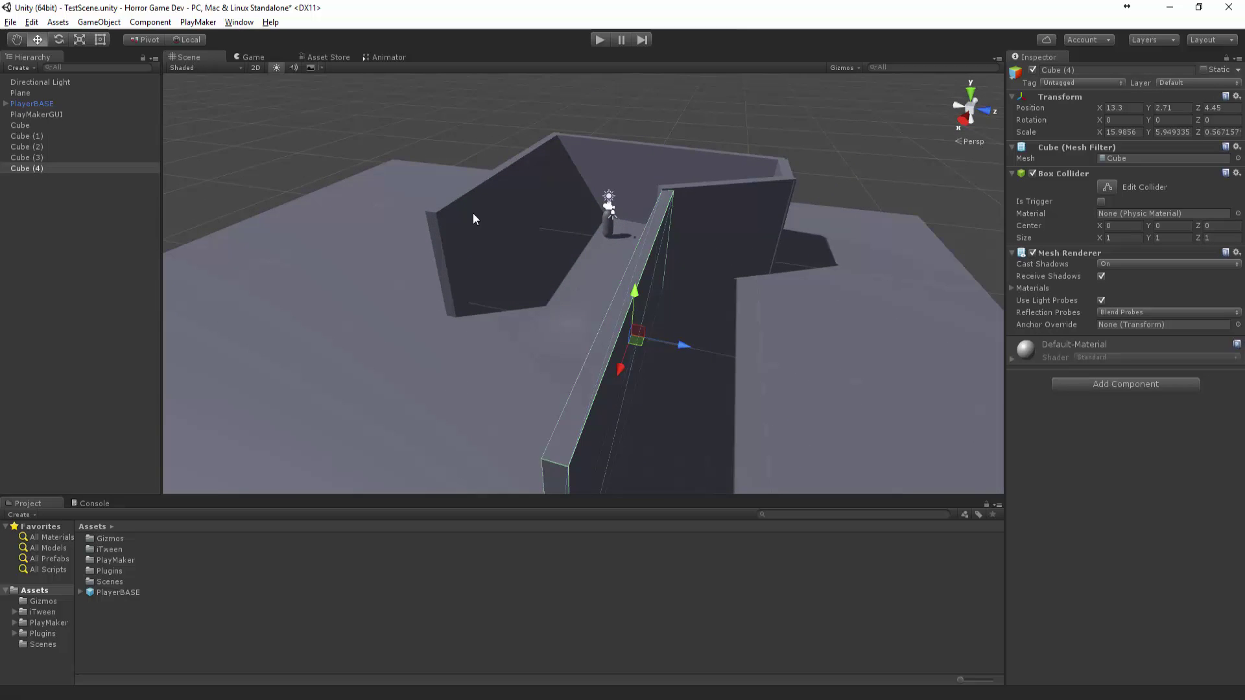
pyautogui.click(476, 214)
pyautogui.keyDown('alt'); pyautogui.moveTo(547, 253); pyautogui.dragTo(643, 285); pyautogui.keyUp('alt')
pyautogui.click(647, 286)
pyautogui.press('e')
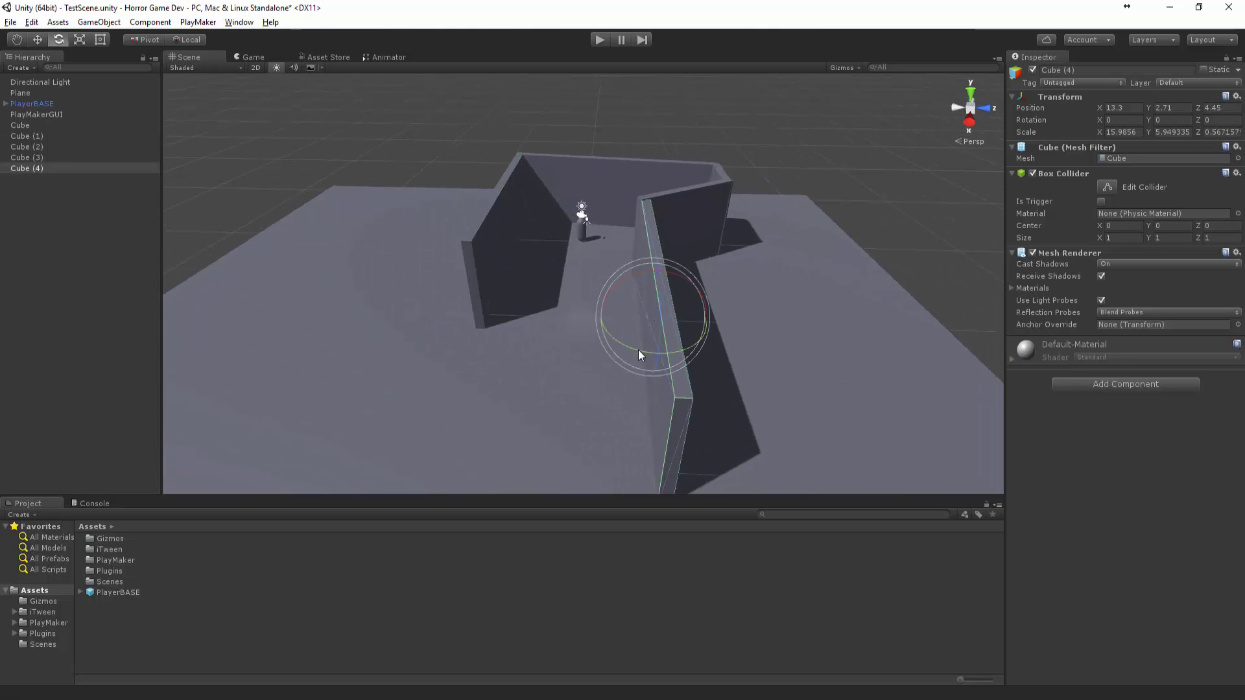
pyautogui.moveTo(639, 352); pyautogui.dragTo(621, 317)
pyautogui.press('w')
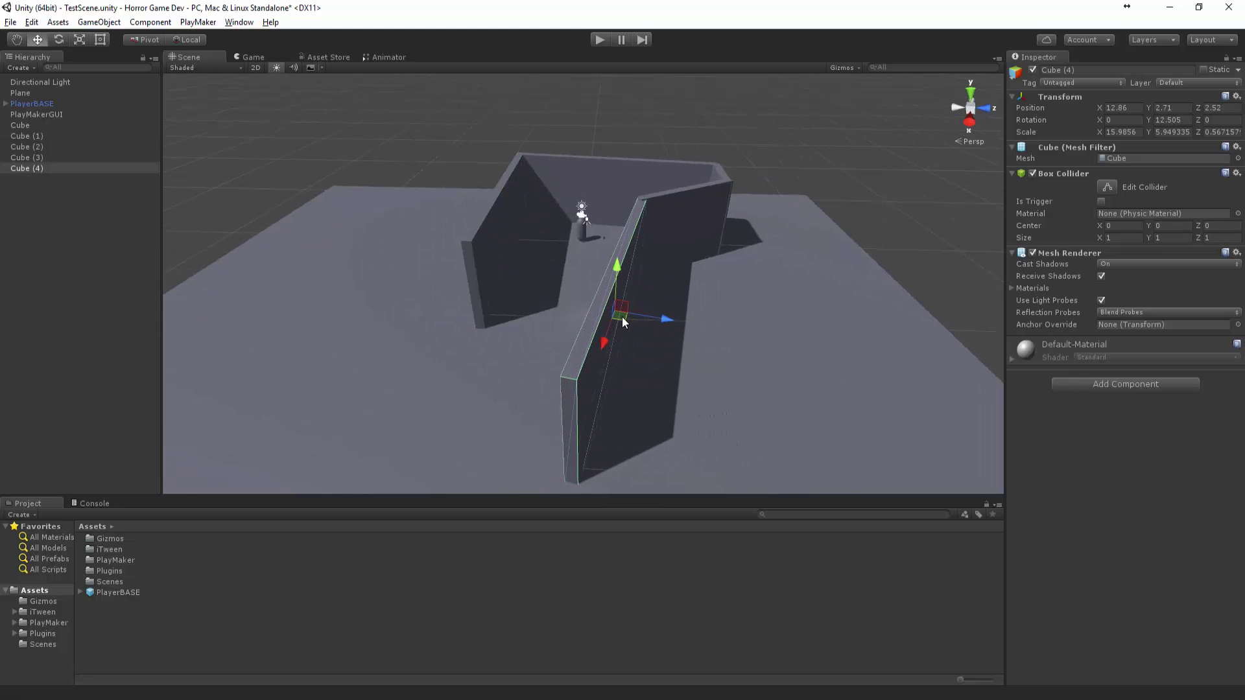
# Duplicate the first wall, rotate it about -15.6° around Y, shorten it to about 12, and extend the first wall at about X 16.7, Z -3.8.
pyautogui.click(708, 133)
pyautogui.keyDown('alt'); pyautogui.moveTo(461, 208); pyautogui.dragTo(517, 205); pyautogui.keyUp('alt')
pyautogui.click(470, 244)
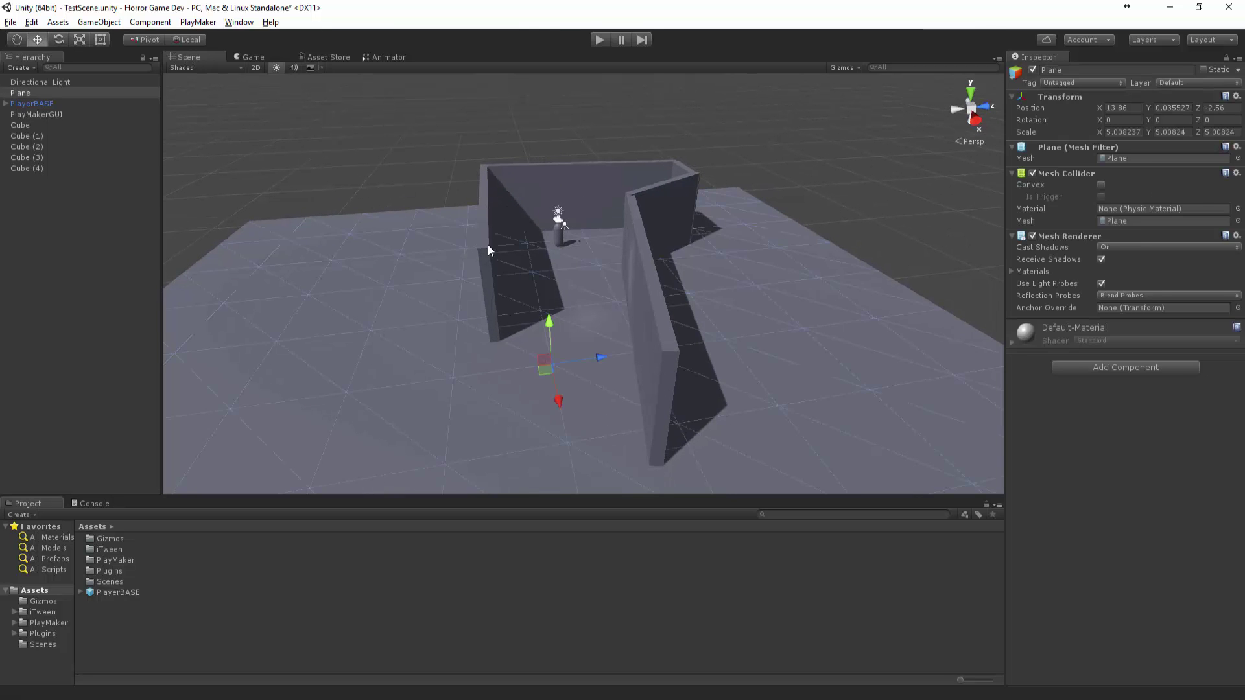
pyautogui.click(489, 244)
pyautogui.hotkey('ctrl', 'd')
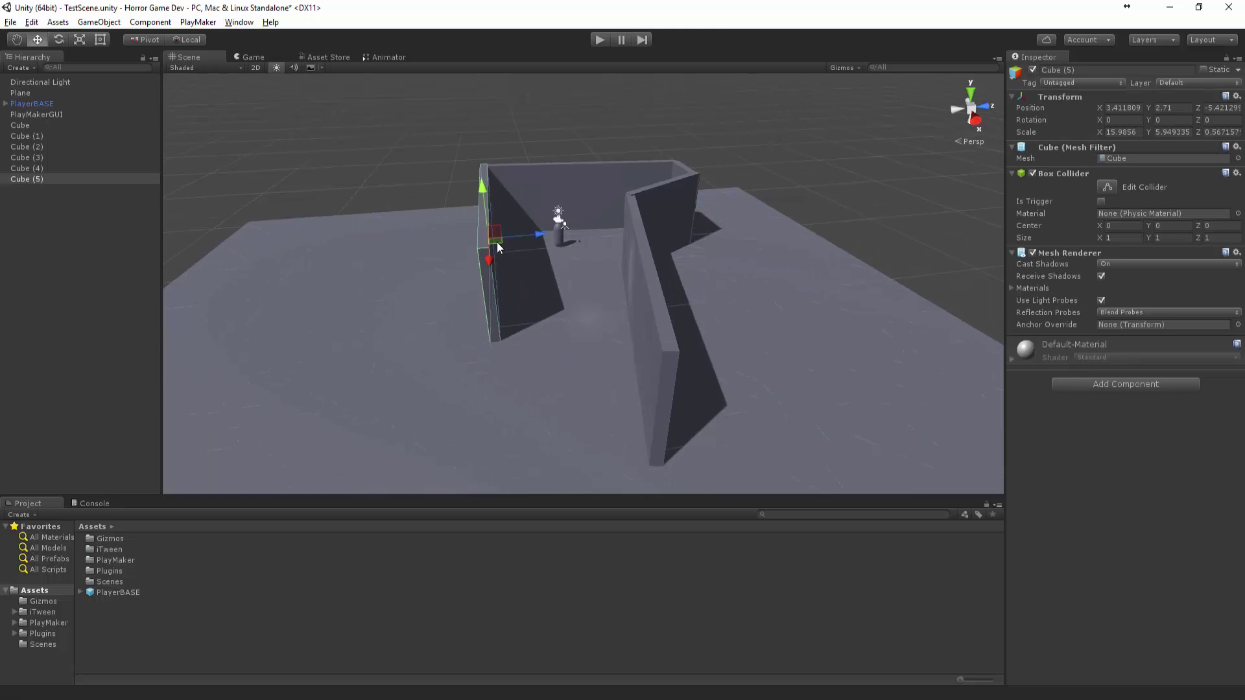
pyautogui.moveTo(496, 242); pyautogui.dragTo(570, 364)
pyautogui.press('e')
pyautogui.press('r')
pyautogui.press('w')
# Duplicate the 12.5° corridor wall, rotate the copy crosswise around Y, and move it to the corridor wall's free end.
pyautogui.click(822, 219)
pyautogui.keyDown('alt'); pyautogui.moveTo(822, 219); pyautogui.dragTo(338, 230); pyautogui.keyUp('alt')
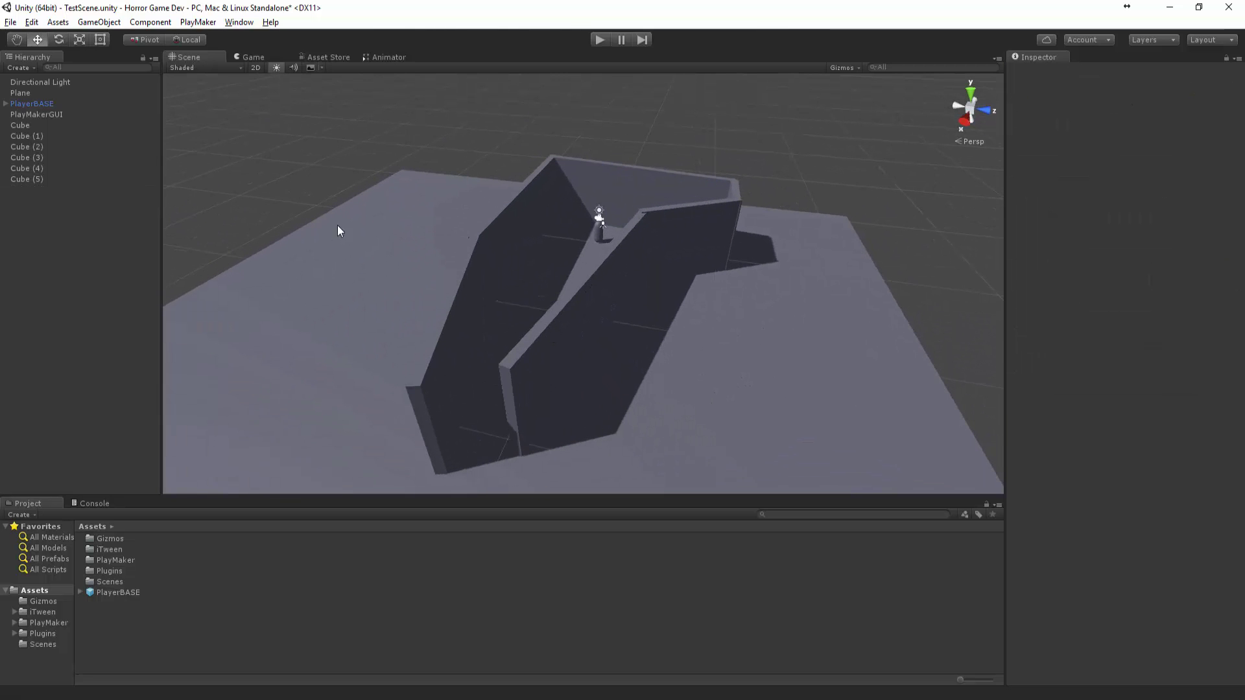
pyautogui.click(461, 368)
pyautogui.click(540, 366)
pyautogui.hotkey('ctrl', 'd')
pyautogui.press('e')
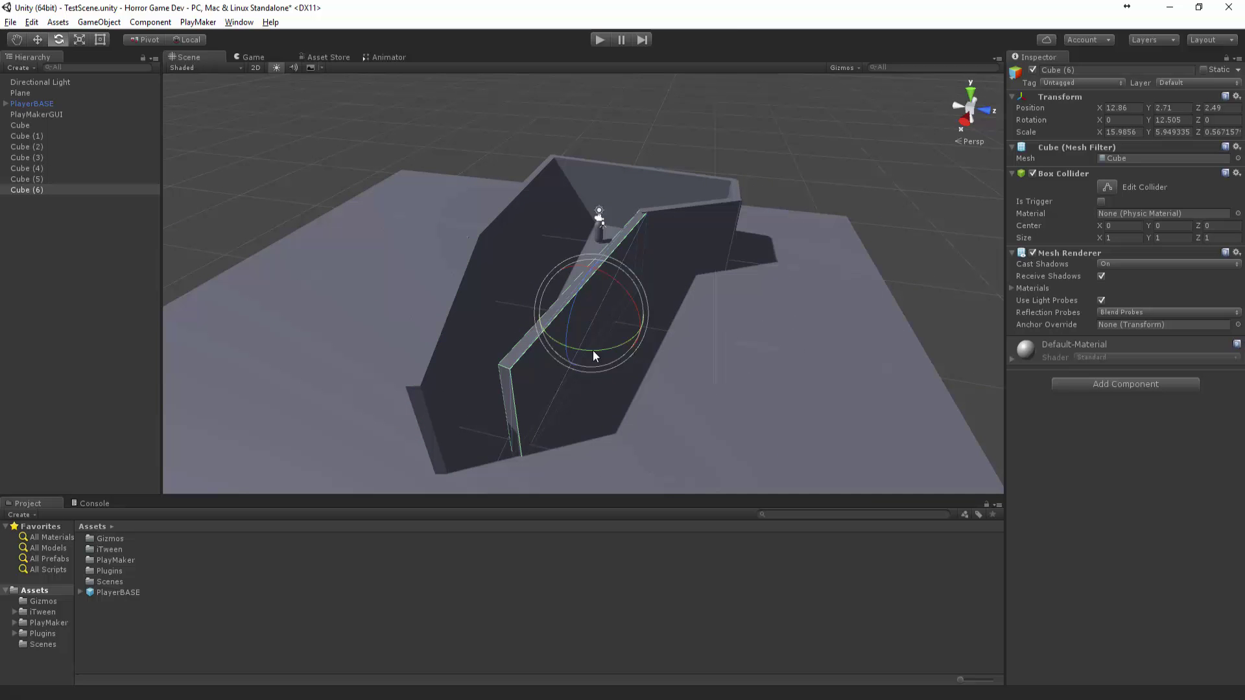
pyautogui.moveTo(594, 355); pyautogui.dragTo(446, 335)
pyautogui.press('w')
pyautogui.moveTo(581, 331); pyautogui.dragTo(704, 462)
# Shorten the crosswise wall to about 11.3 and align it with the corridor wall's end at about X 18.7, Z 6.2, rotated about 72°.
pyautogui.scroll(-3, 717, 370)
pyautogui.moveTo(716, 370); pyautogui.dragTo(681, 292, button='middle')
pyautogui.press('r')
pyautogui.moveTo(580, 306)
pyautogui.mouseDown()
pyautogui.moveTo(597, 302)
pyautogui.moveTo(610, 338)
pyautogui.moveTo(630, 330)
pyautogui.moveTo(575, 294)
pyautogui.mouseUp()
pyautogui.press('e')
pyautogui.press('w')
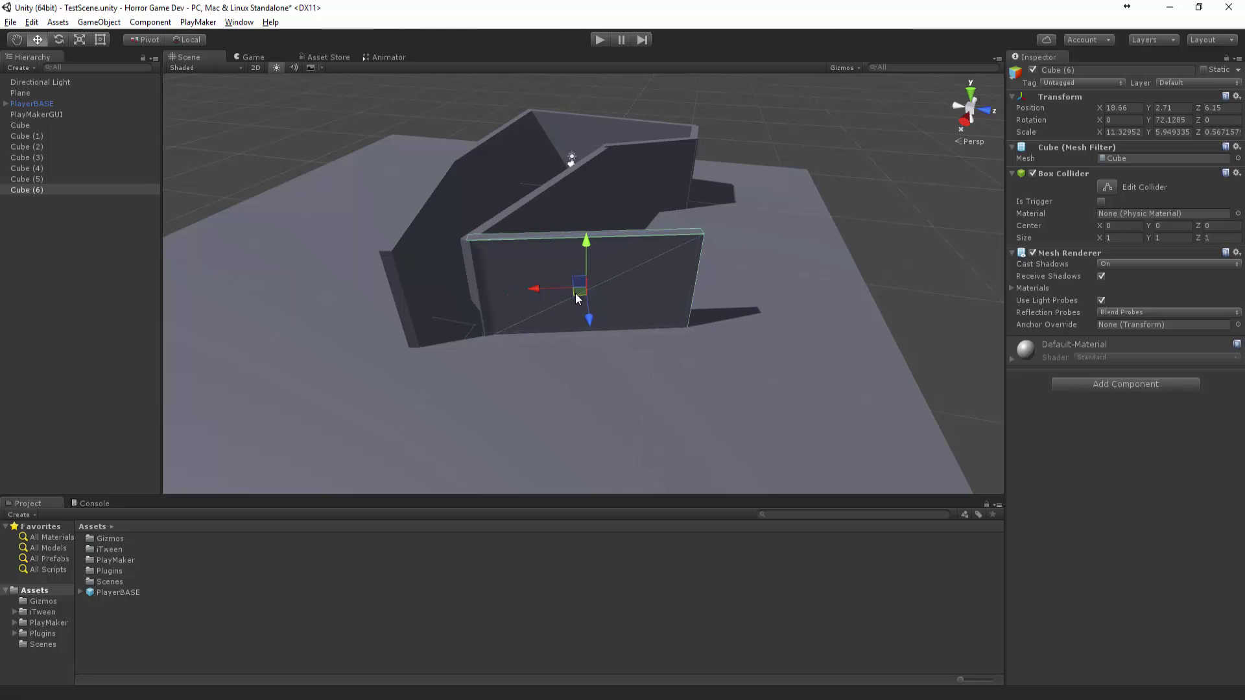
# Duplicate the outermost wall of the first wall's side, then rotate and move the copy to continue the corridor's outer bend.
pyautogui.click(391, 258)
pyautogui.hotkey('ctrl', 'd')
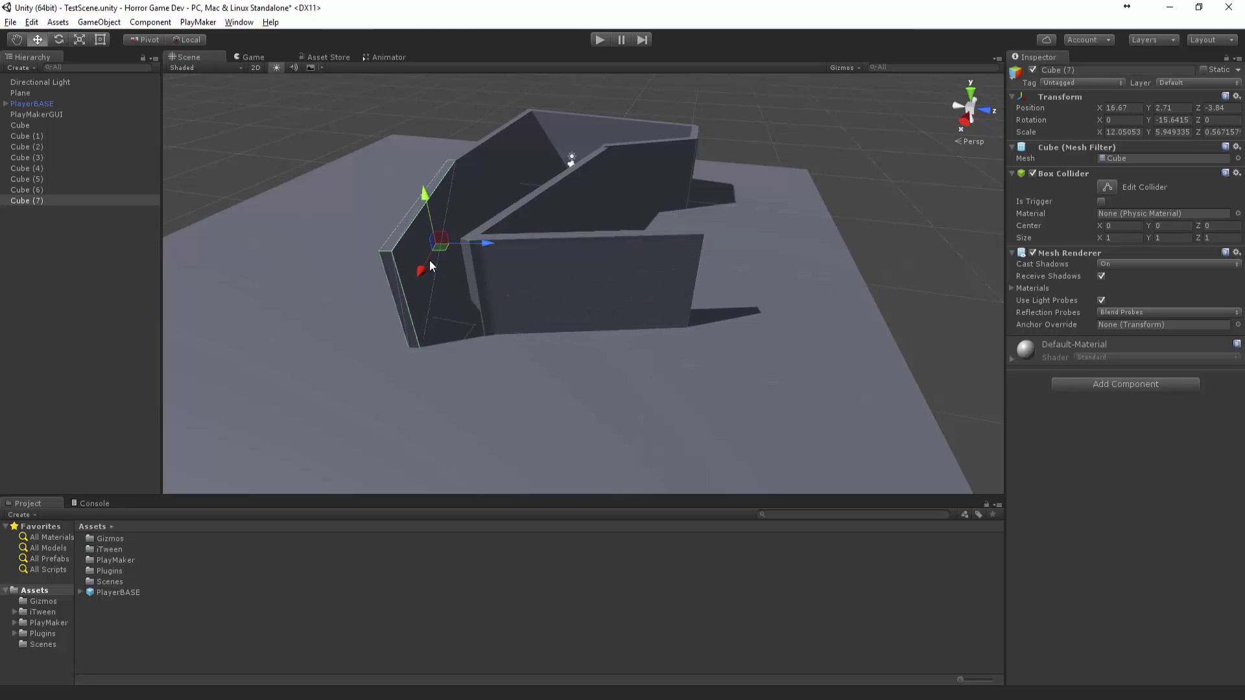
pyautogui.moveTo(442, 253); pyautogui.dragTo(505, 373)
pyautogui.press('e')
pyautogui.press('w')
pyautogui.moveTo(392, 367); pyautogui.dragTo(477, 369)
# Duplicate the newest outer wall, rotate it to about -204° around Y, and join it to the crosswise wall's end at about X 22.3, Z 13.7.
pyautogui.click(301, 151)
pyautogui.keyDown('alt'); pyautogui.moveTo(453, 252); pyautogui.dragTo(581, 306); pyautogui.keyUp('alt')
pyautogui.click(356, 333)
pyautogui.hotkey('ctrl', 'd')
pyautogui.press('e')
pyautogui.press('w')
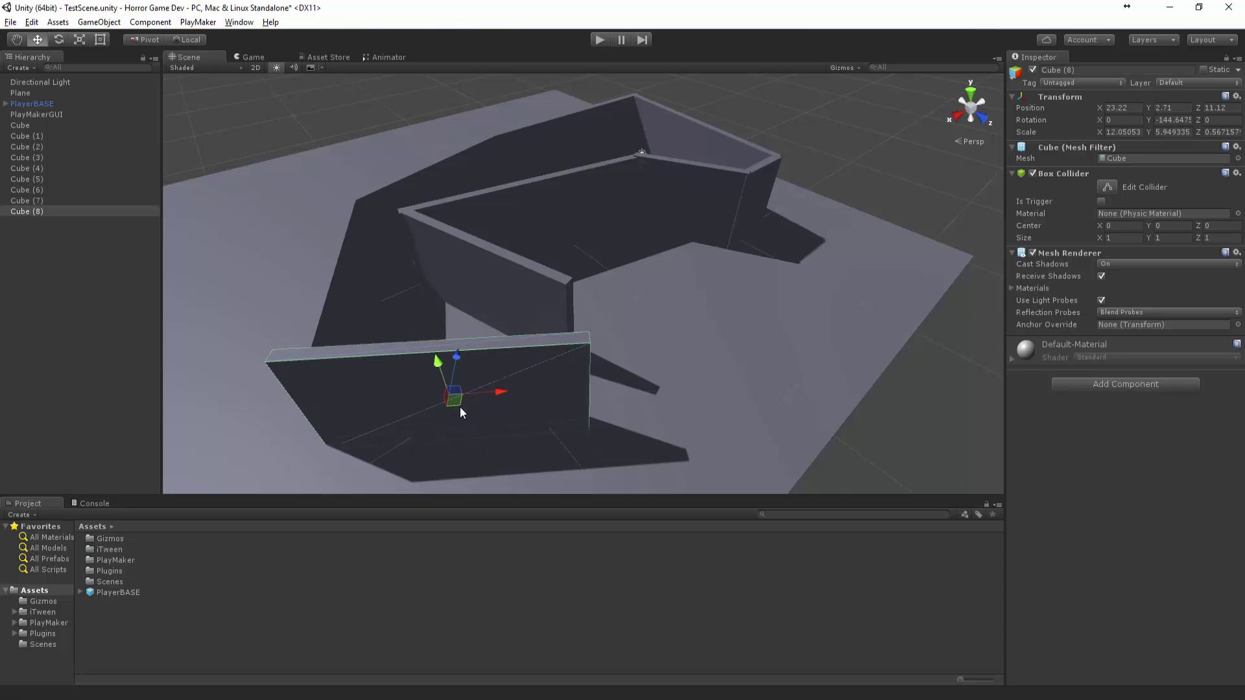
pyautogui.moveTo(460, 407); pyautogui.dragTo(541, 309)
pyautogui.press('e')
pyautogui.press('w')
pyautogui.moveTo(474, 412); pyautogui.dragTo(498, 434)
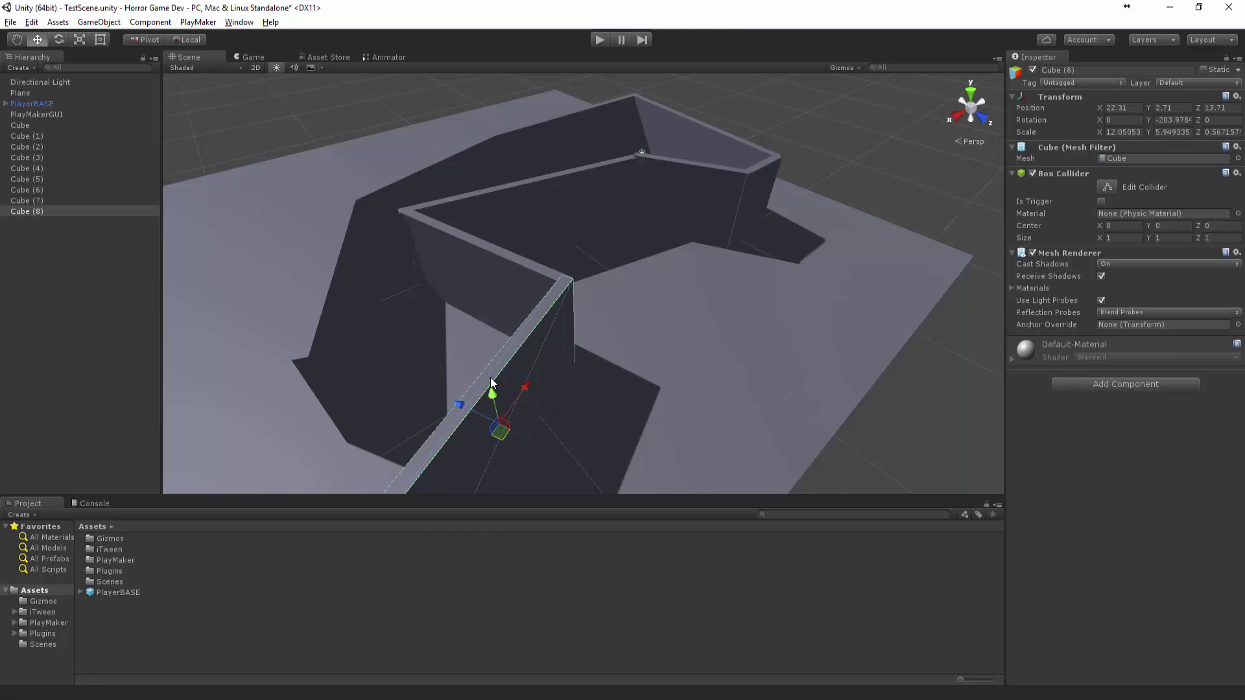
# Inspect the finished wall layout, run the scene in play mode, and walk the player forward through the corridor.
pyautogui.click(287, 149)
pyautogui.keyDown('alt'); pyautogui.moveTo(287, 149); pyautogui.dragTo(471, 235); pyautogui.keyUp('alt')
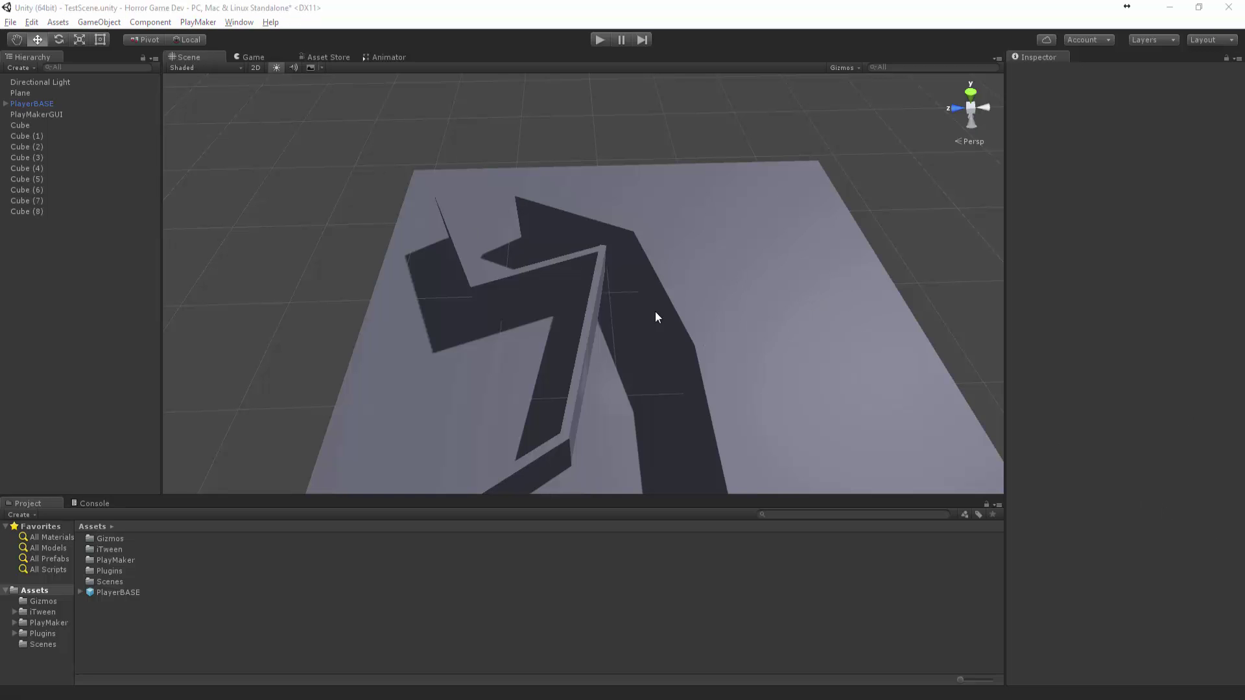
pyautogui.keyDown('alt'); pyautogui.moveTo(655, 311); pyautogui.dragTo(484, 286); pyautogui.keyUp('alt')
pyautogui.moveTo(484, 286); pyautogui.dragTo(678, 197, button='middle')
pyautogui.keyDown('alt'); pyautogui.moveTo(678, 198); pyautogui.dragTo(567, 198); pyautogui.keyUp('alt')
pyautogui.moveTo(567, 197); pyautogui.dragTo(503, 249, button='middle')
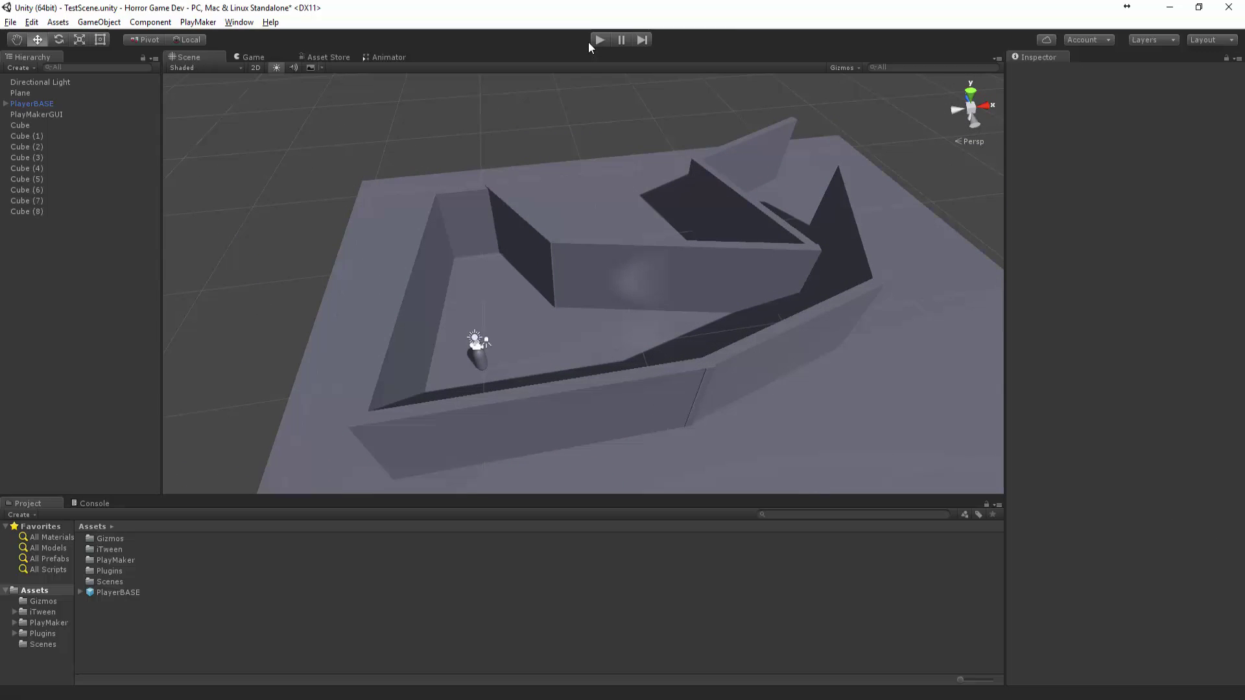
pyautogui.click(597, 42)
pyautogui.press('w')
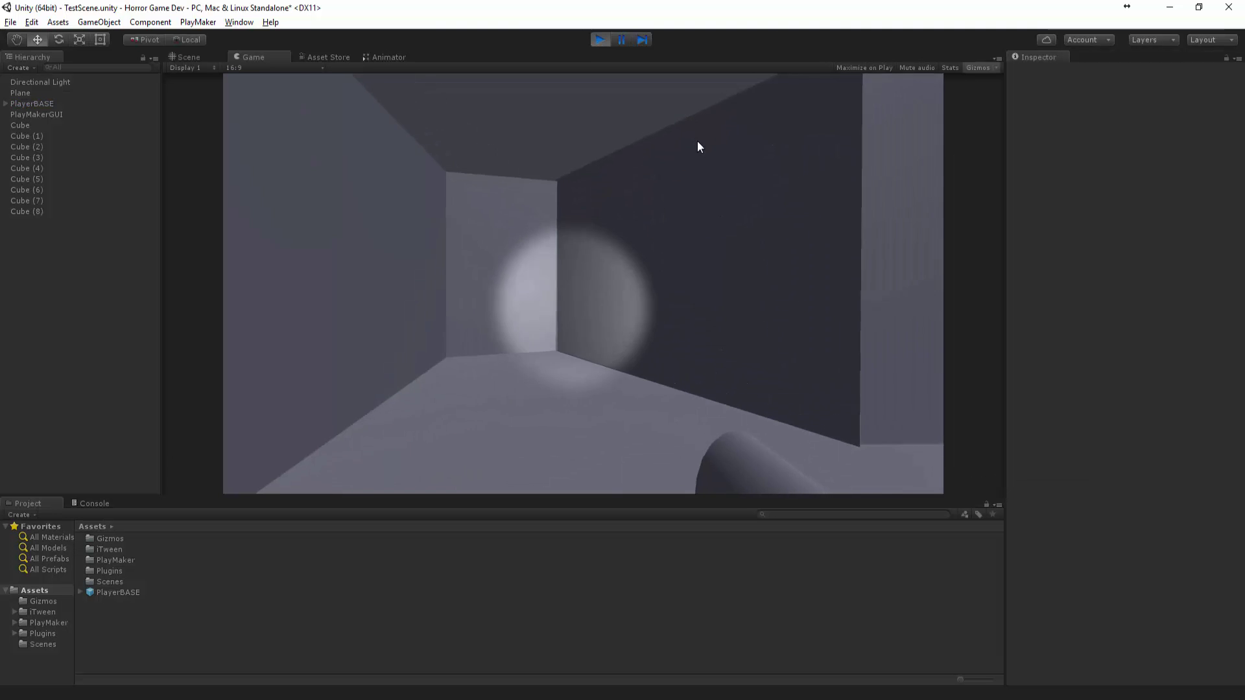
# Walk the player through the corridor and its bends in play mode, looking around with the flashlight, and stop the play test.
pyautogui.press('w')
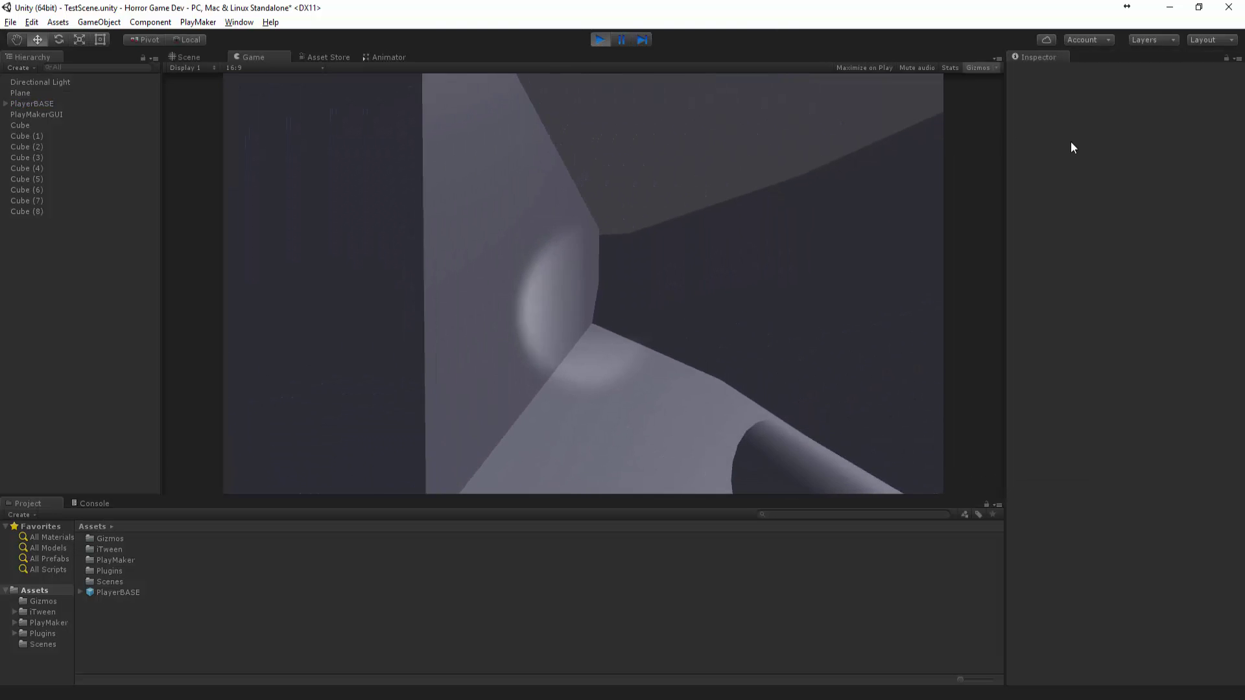
pyautogui.press('w')
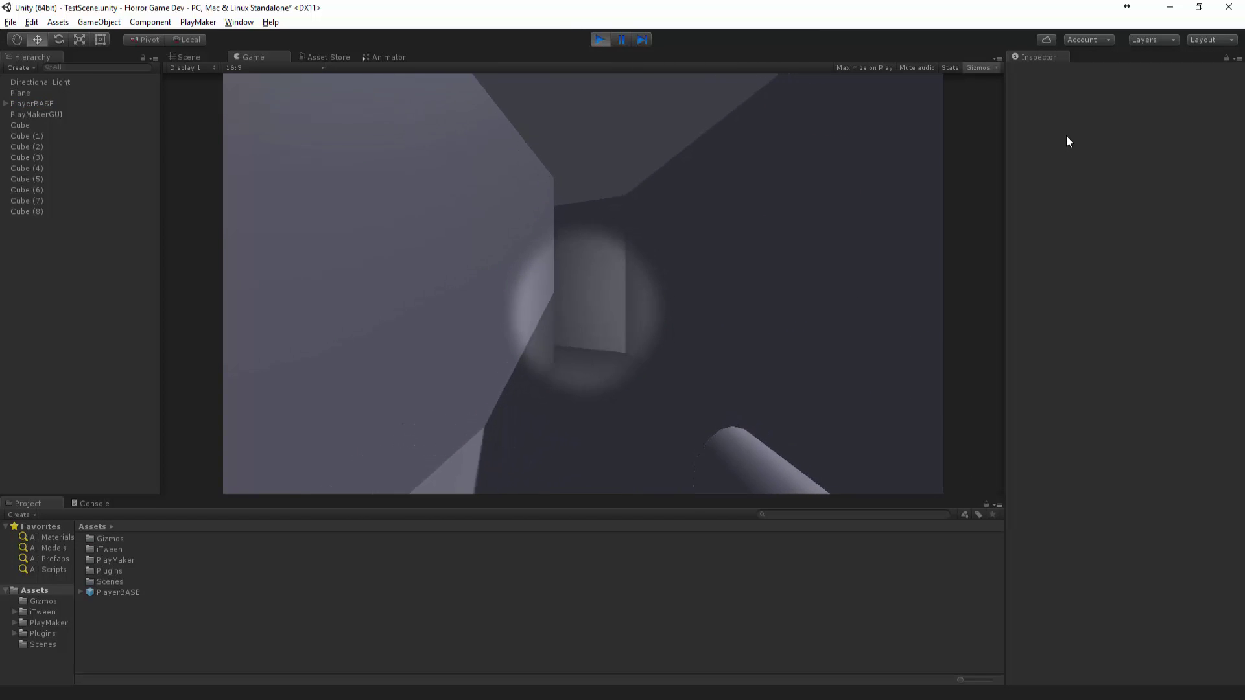
pyautogui.press('w')
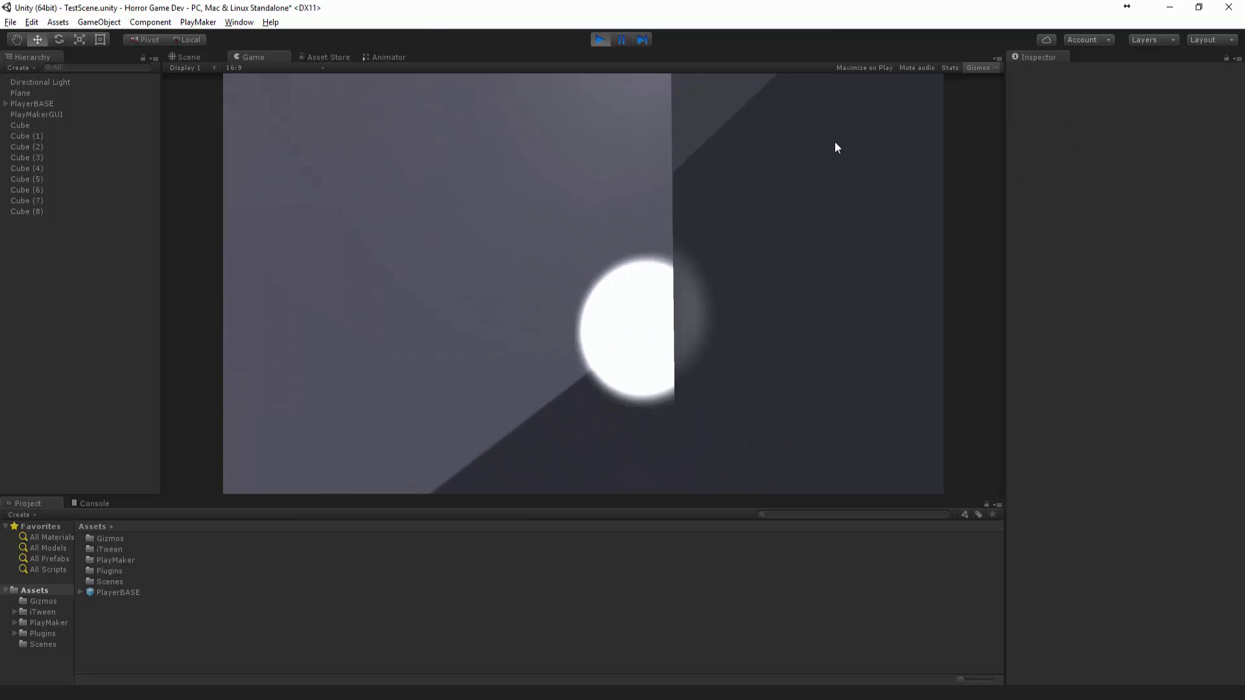
pyautogui.press('w')
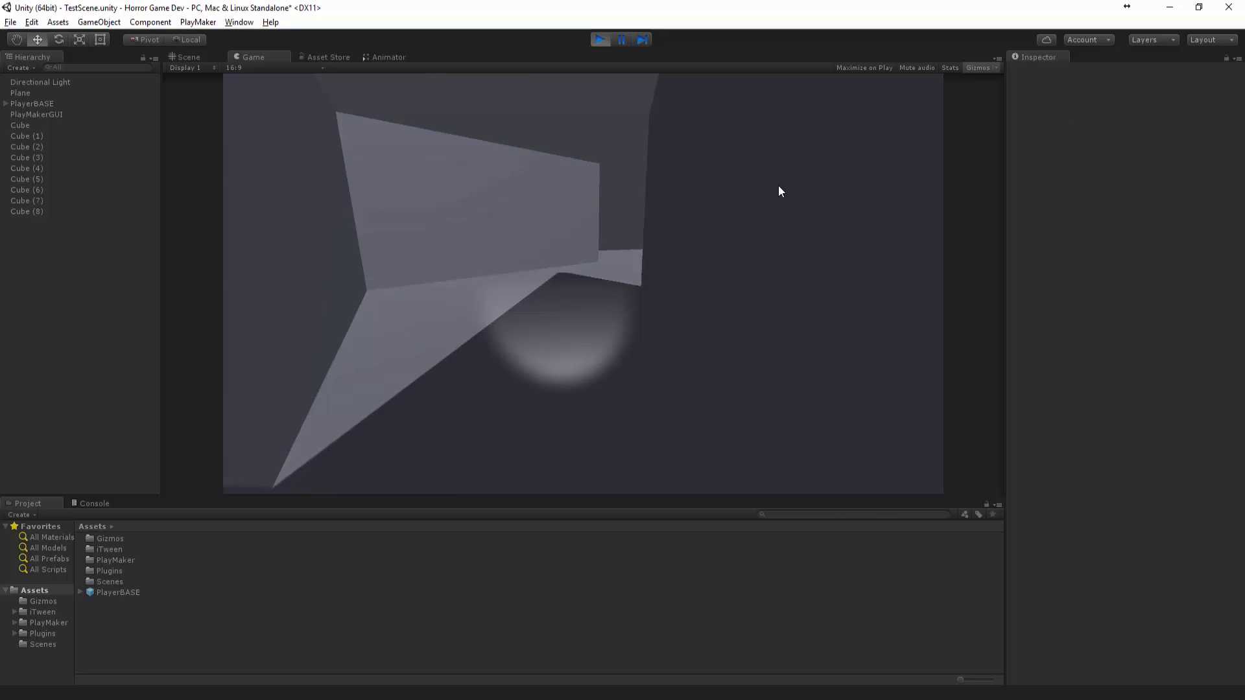
pyautogui.press('w')
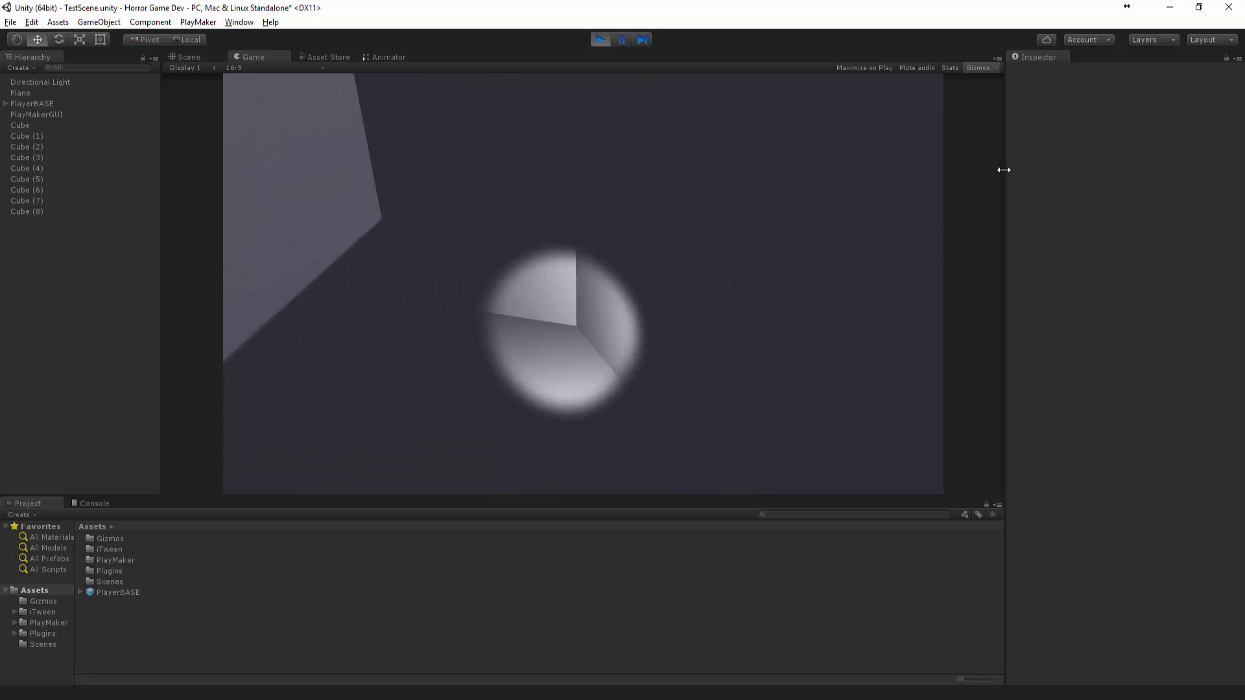
pyautogui.press('w')
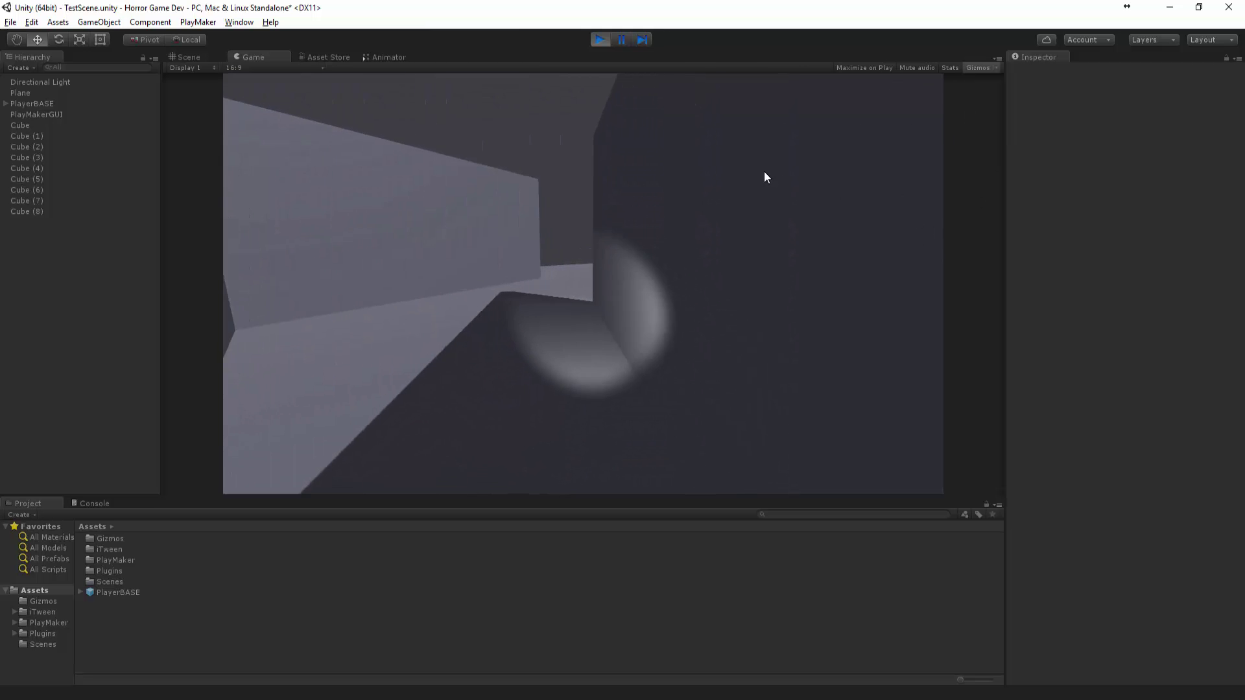
pyautogui.press('w')
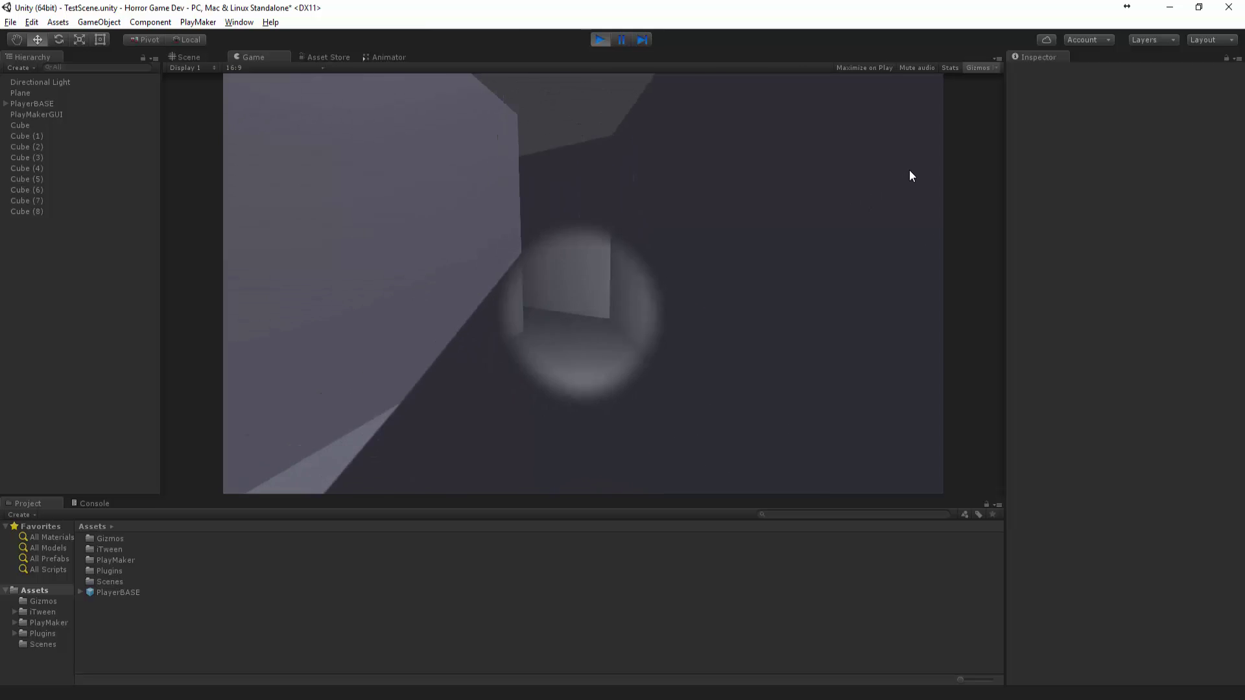
pyautogui.press('s')
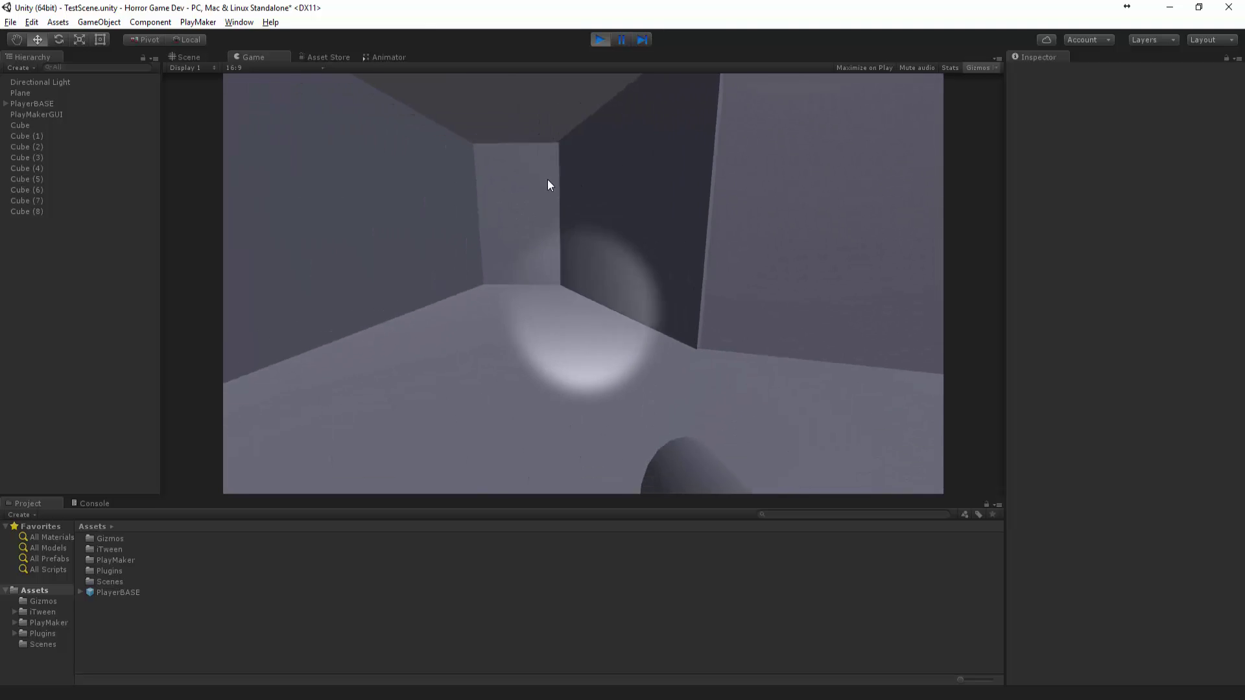
pyautogui.press('a')
pyautogui.press('w')
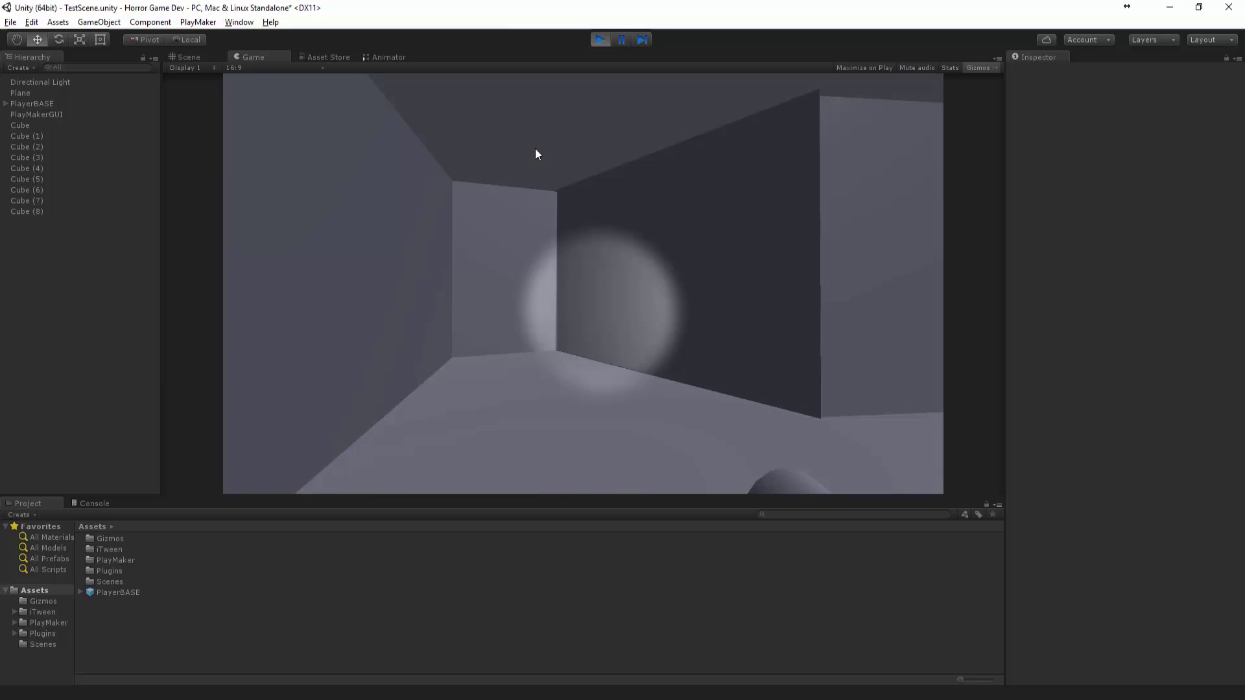
pyautogui.click(599, 37)
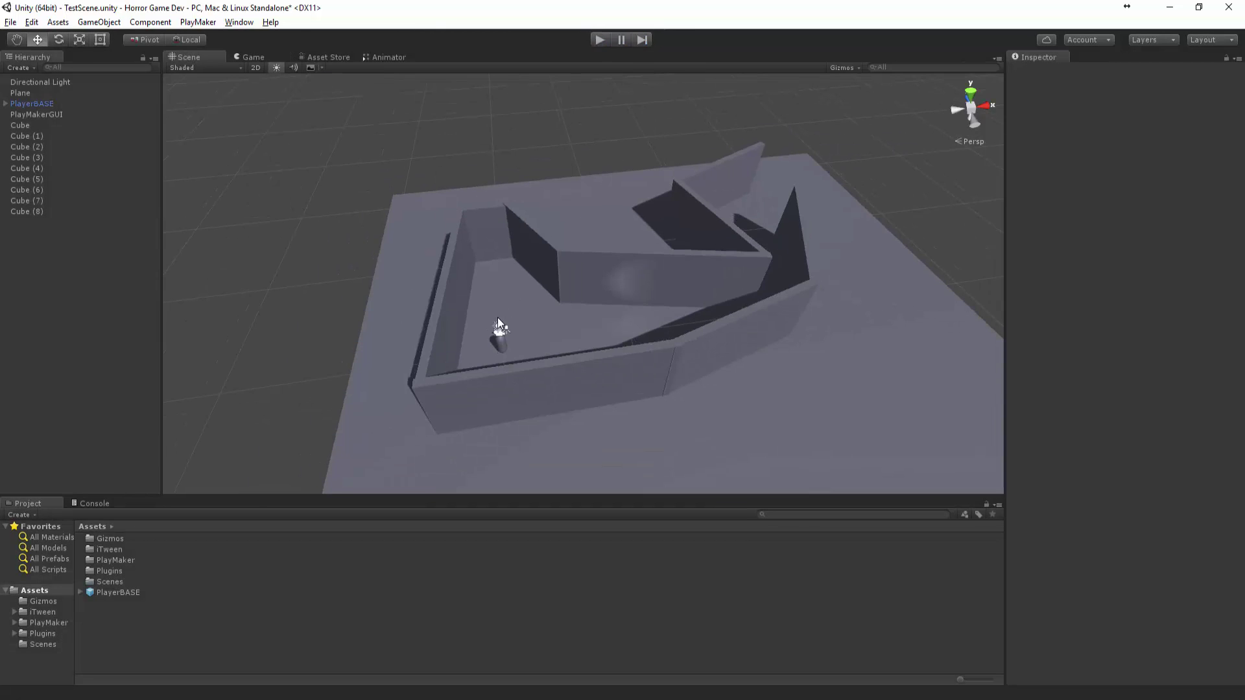
# Rotate the directional light to about X 47.5, Y 155.8, Z 144.1 and set its intensity to 0.36.
pyautogui.click(498, 324)
pyautogui.scroll(8, 613, 353)
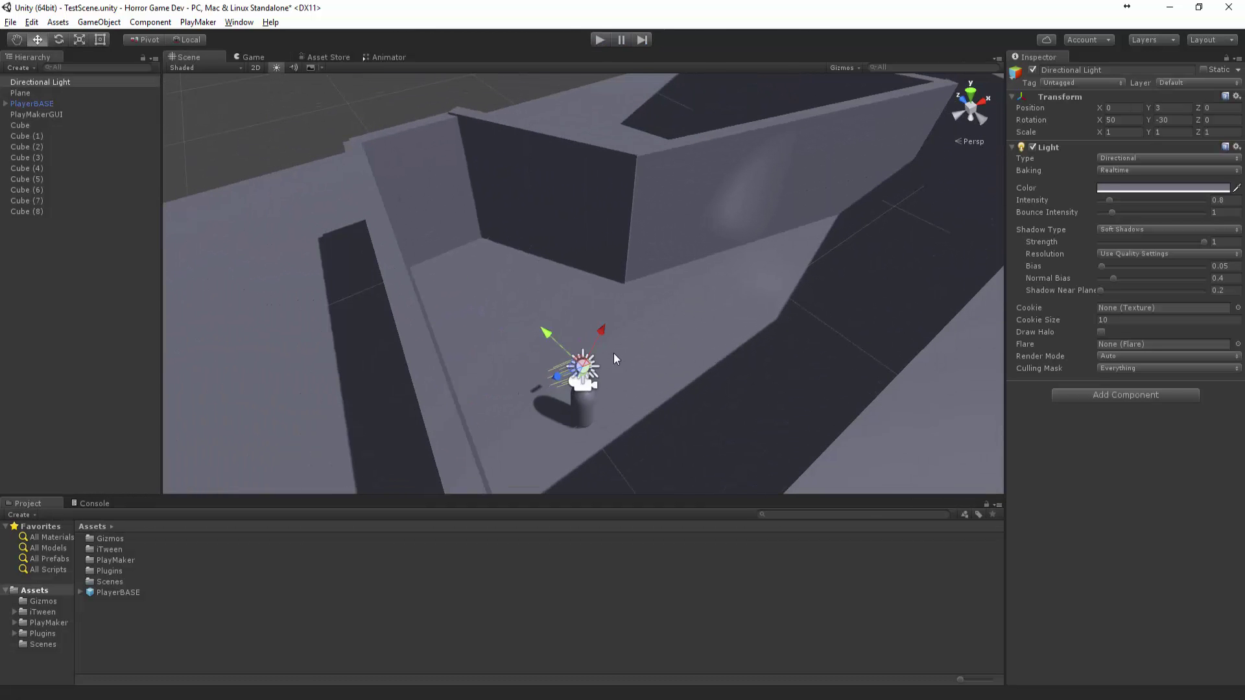
pyautogui.press('e')
pyautogui.moveTo(614, 353); pyautogui.dragTo(529, 348)
pyautogui.keyDown('alt'); pyautogui.moveTo(926, 130); pyautogui.dragTo(720, 201); pyautogui.keyUp('alt')
pyautogui.scroll(2, 792, 174)
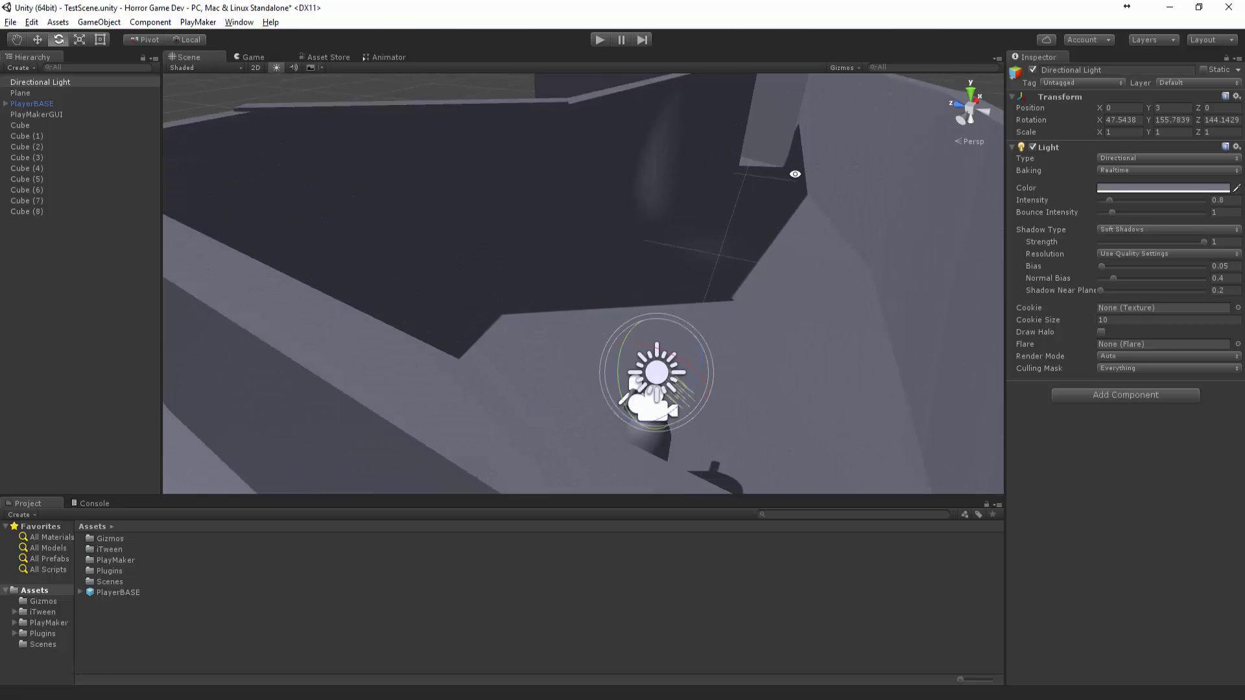
pyautogui.keyDown('alt'); pyautogui.moveTo(793, 173); pyautogui.dragTo(773, 135); pyautogui.keyUp('alt')
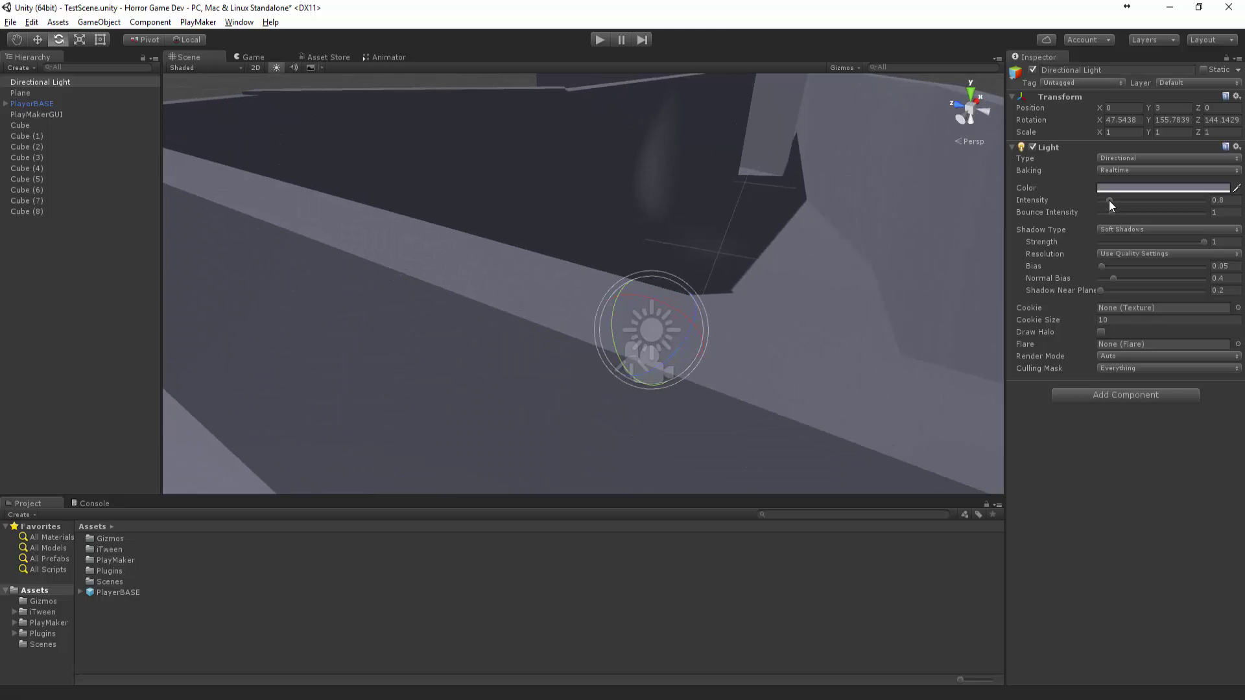
pyautogui.moveTo(1109, 199); pyautogui.dragTo(1103, 200)
pyautogui.keyDown('alt'); pyautogui.moveTo(751, 208); pyautogui.dragTo(763, 188); pyautogui.keyUp('alt')
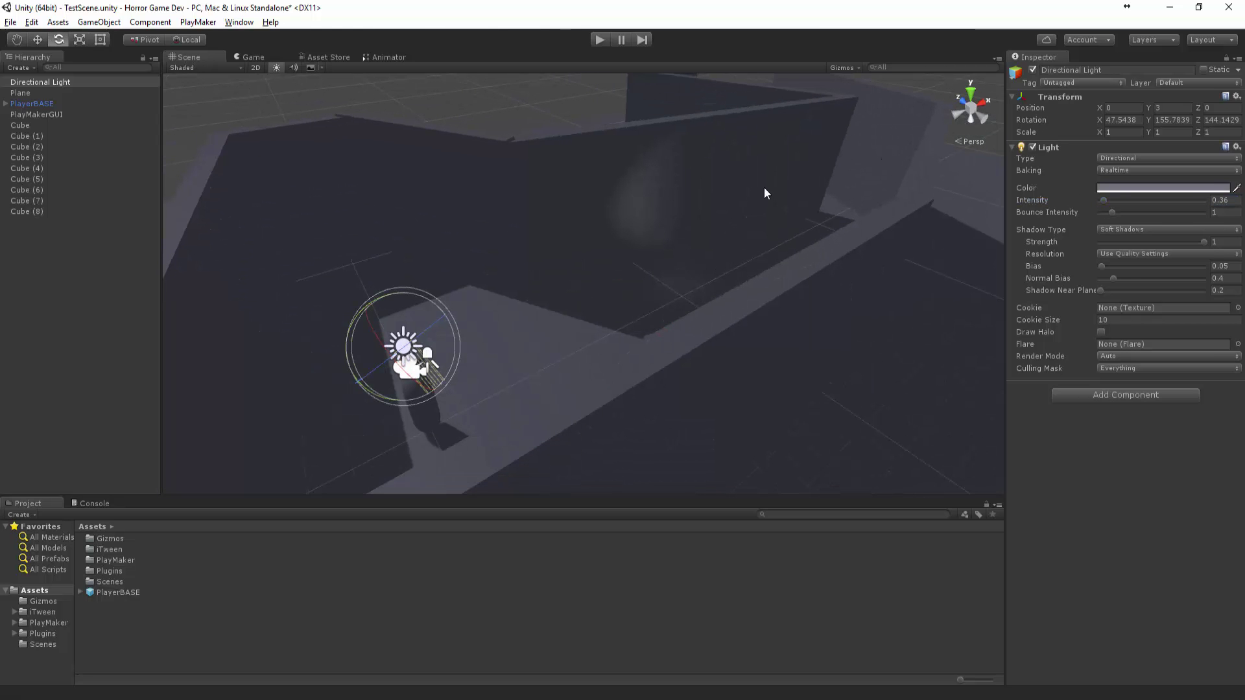
# Add an area light to the scene and place it above the corridor at about X 3.57, Y 5.03, Z -1.54.
pyautogui.rightClick(32, 251)
pyautogui.moveTo(110, 380)
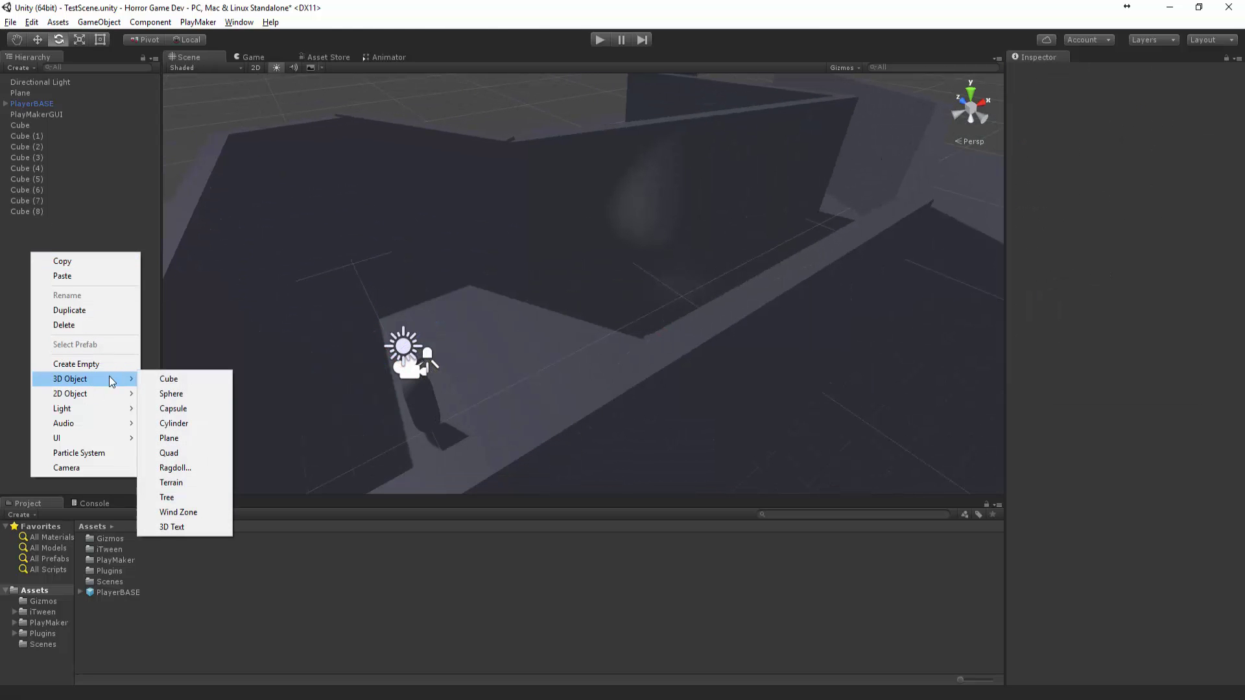
pyautogui.moveTo(123, 409)
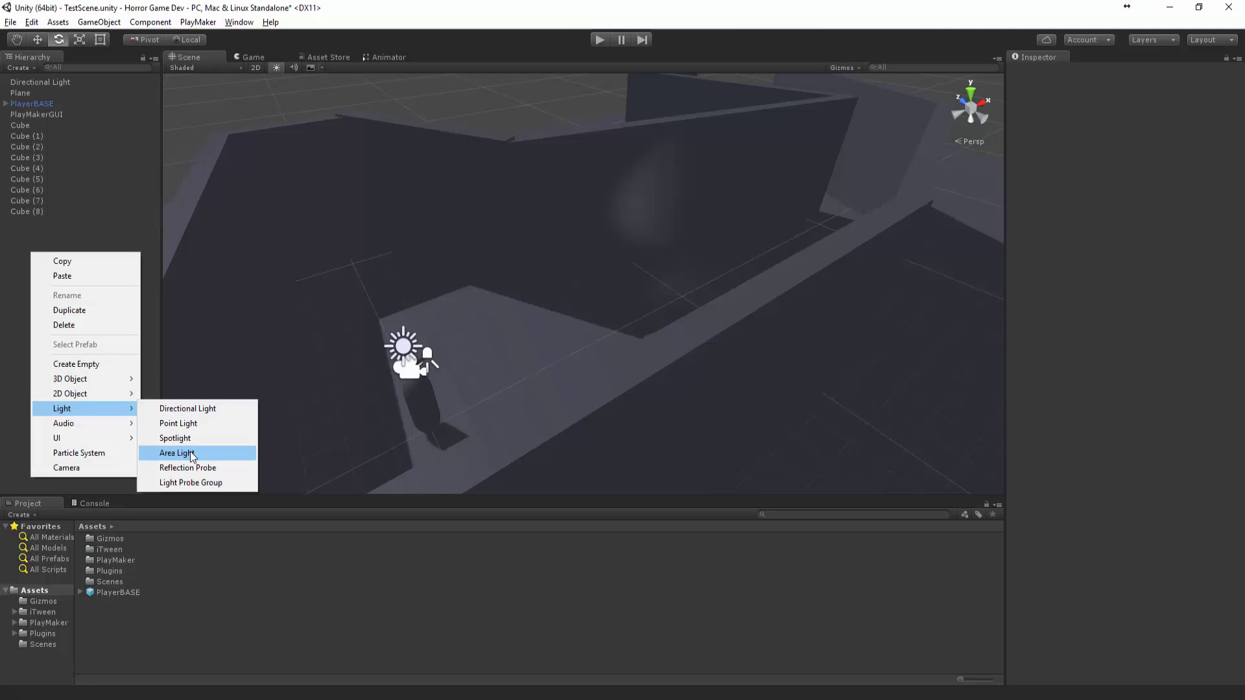
pyautogui.click(175, 453)
pyautogui.press('w')
pyautogui.moveTo(582, 323); pyautogui.dragTo(604, 287)
pyautogui.moveTo(586, 177); pyautogui.dragTo(601, 323)
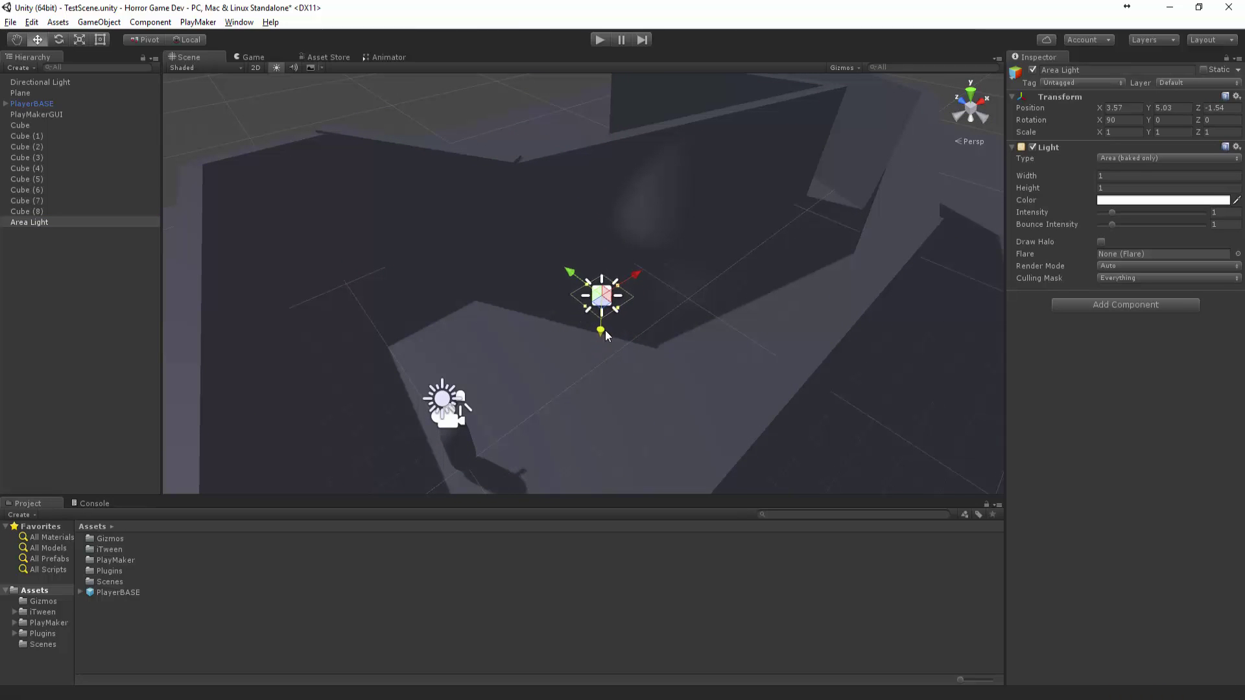
# Keep the new light's type as Area (baked only) and tilt it to about X 65.5, Y 0.07, Z 4.67.
pyautogui.press('e')
pyautogui.click(1140, 160)
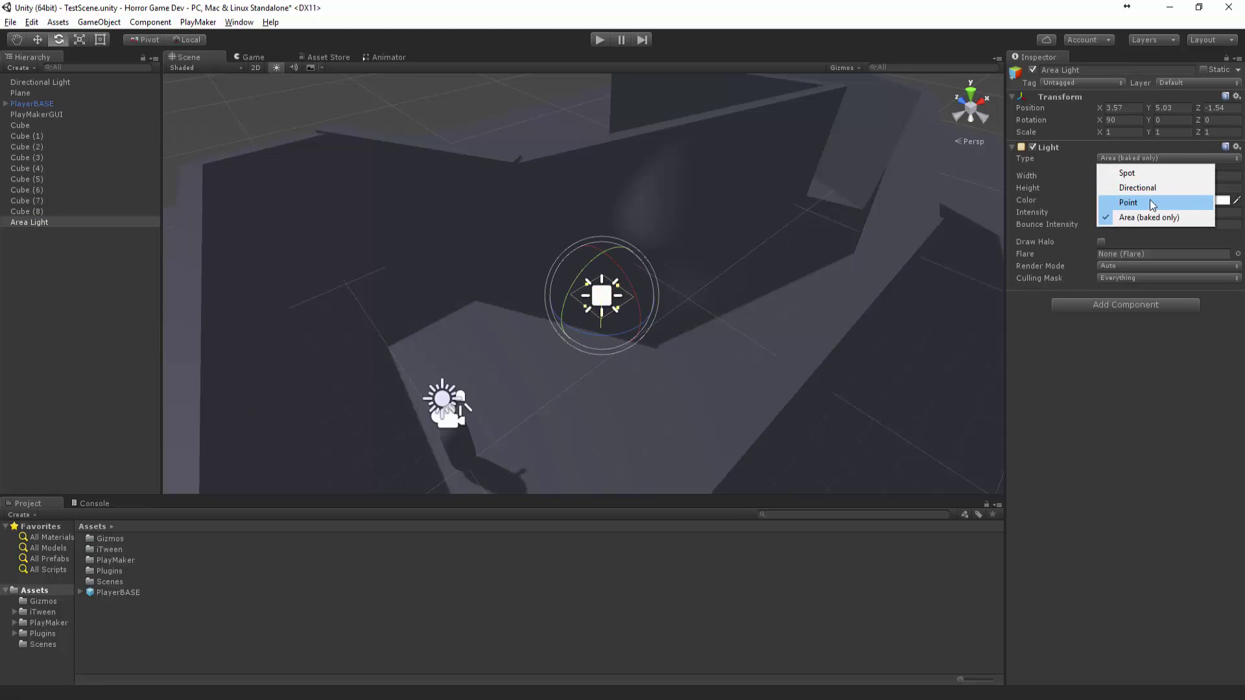
pyautogui.click(1141, 219)
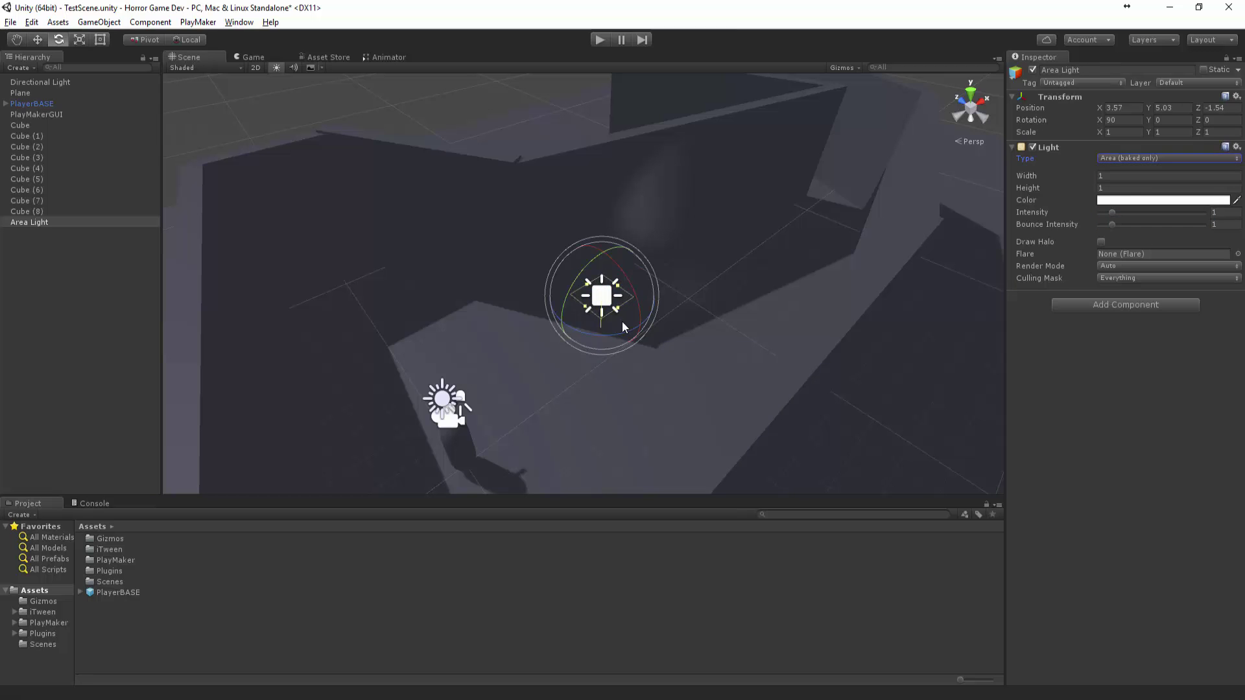
pyautogui.moveTo(621, 321); pyautogui.dragTo(741, 325)
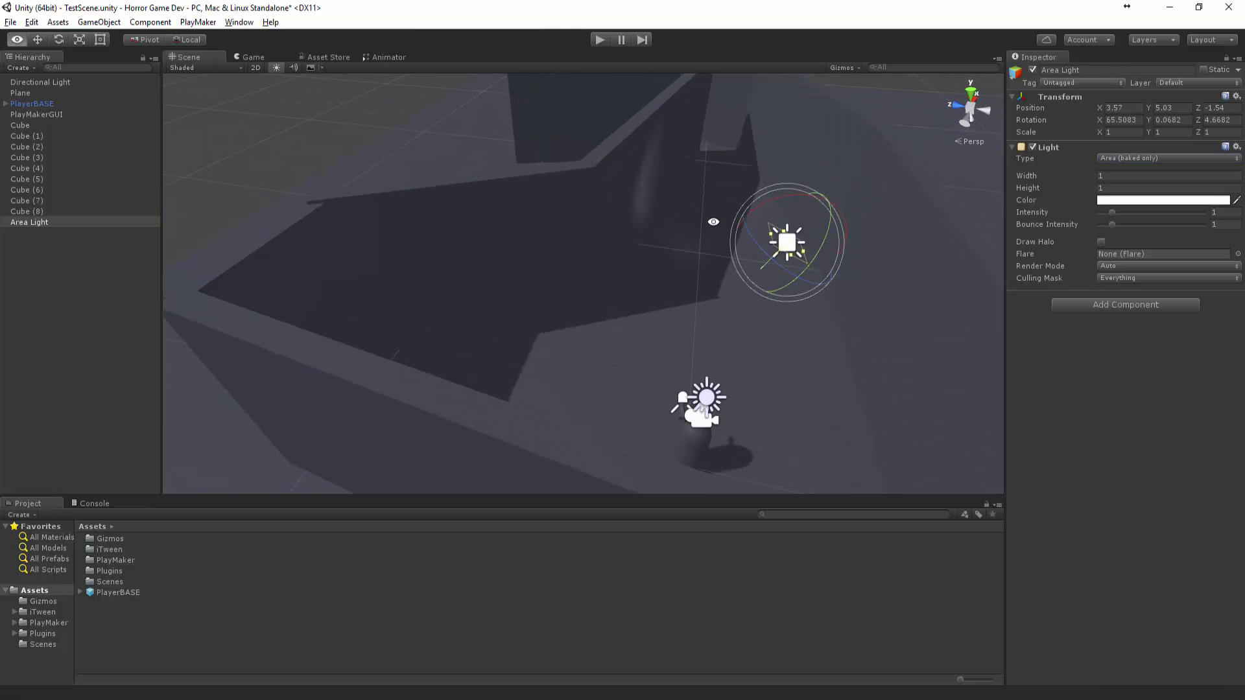
pyautogui.keyDown('alt'); pyautogui.moveTo(711, 223); pyautogui.dragTo(626, 214); pyautogui.keyUp('alt')
# Set the area light's intensity to 2.81, its width to 2.75 and its height to 2.63.
pyautogui.moveTo(1123, 212); pyautogui.dragTo(1136, 213)
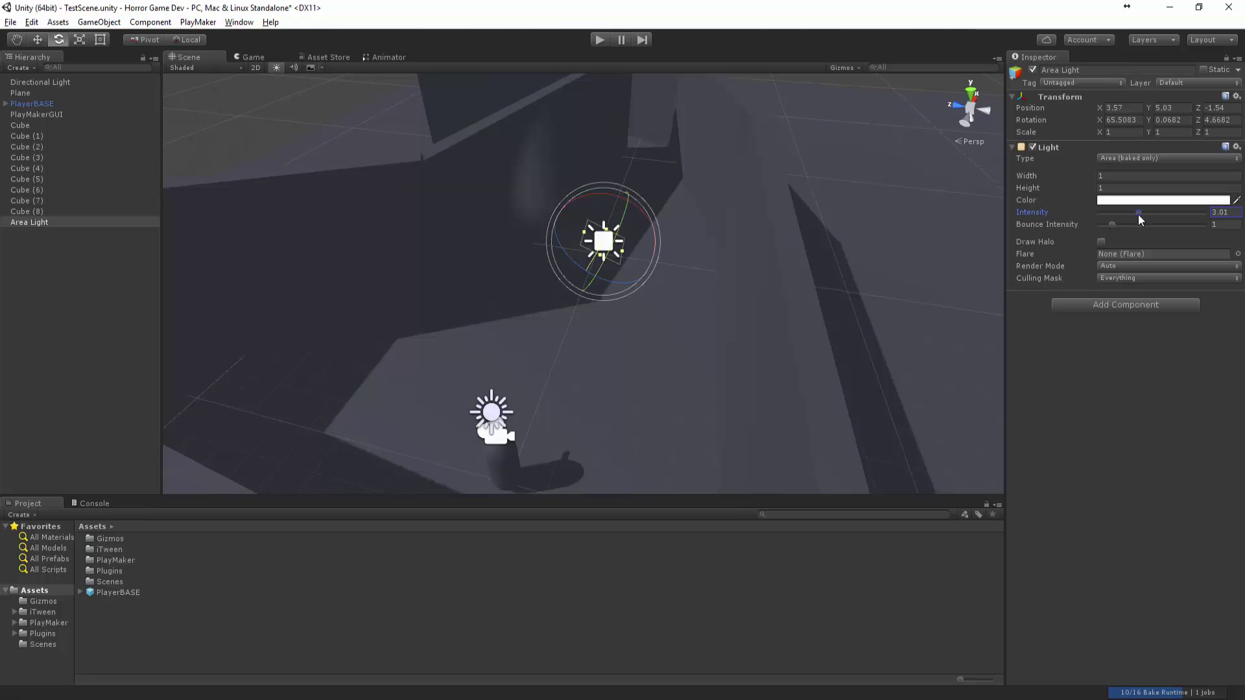
pyautogui.moveTo(1062, 175); pyautogui.dragTo(1100, 182)
pyautogui.moveTo(1091, 188); pyautogui.dragTo(1126, 189)
# Move the area light higher and towards the corridor's outer wall, to about X 3.69, Y 6.9, Z -4.02.
pyautogui.keyDown('alt'); pyautogui.moveTo(702, 273); pyautogui.dragTo(675, 221); pyautogui.keyUp('alt')
pyautogui.press('w')
pyautogui.keyDown('alt'); pyautogui.moveTo(668, 302); pyautogui.dragTo(630, 238); pyautogui.keyUp('alt')
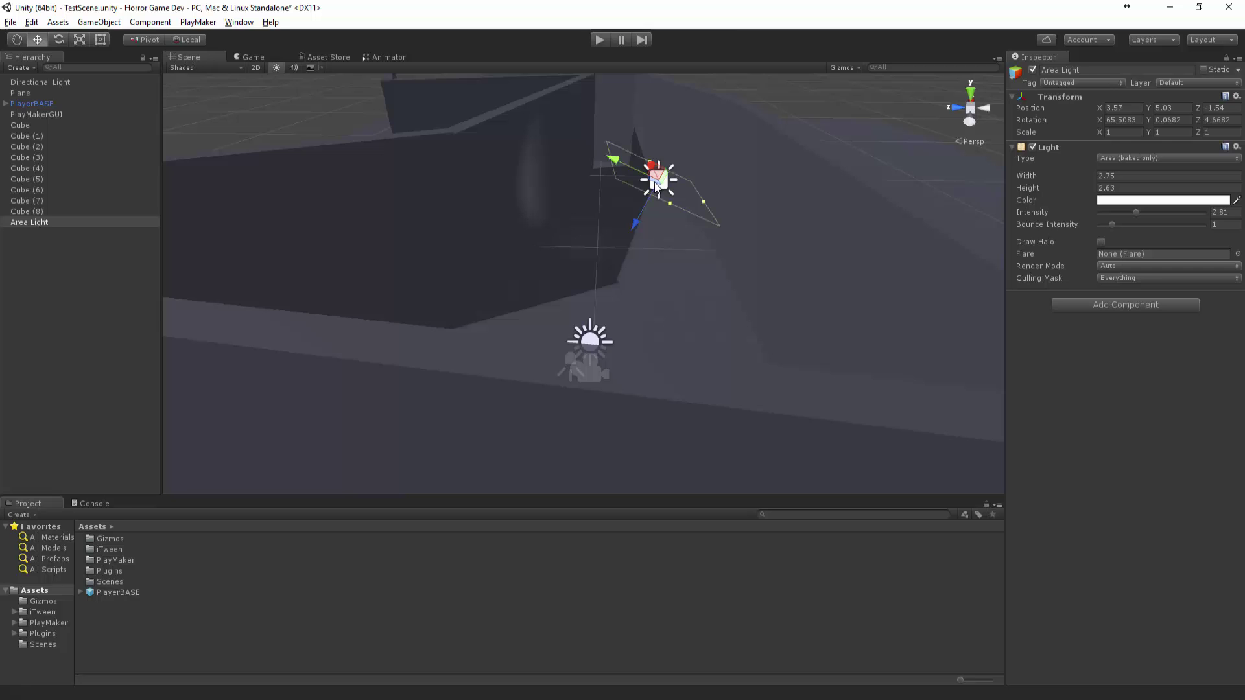
pyautogui.moveTo(656, 170); pyautogui.dragTo(681, 199)
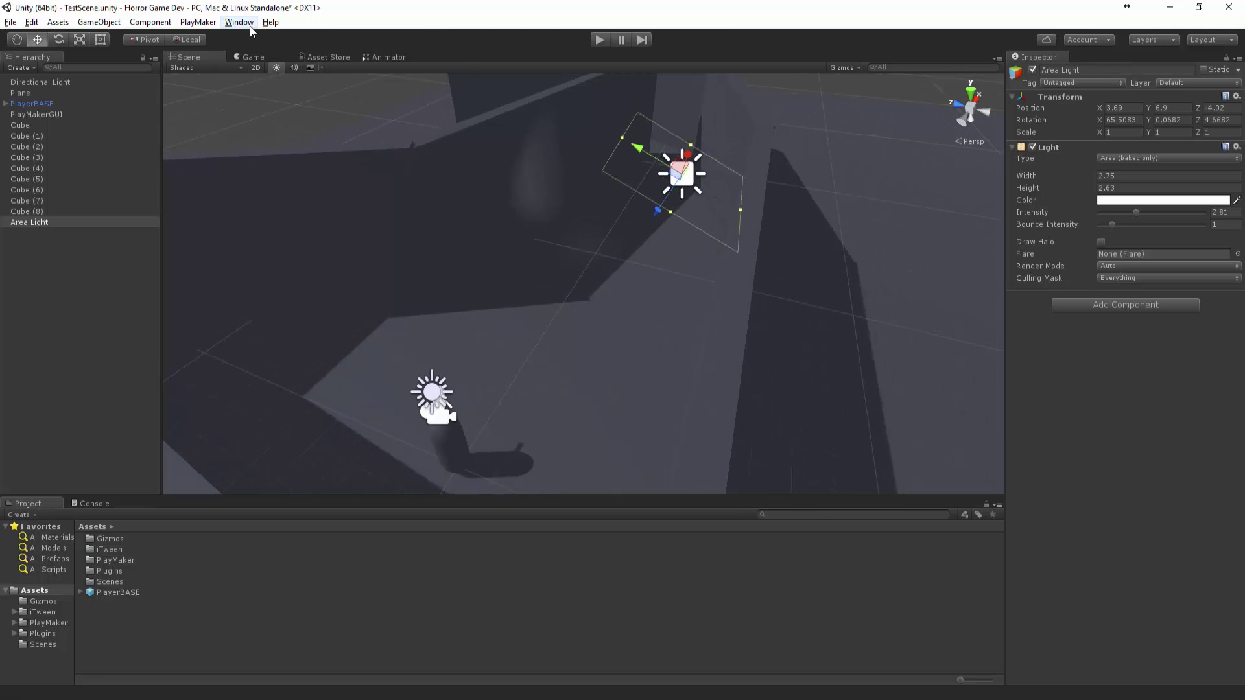
# Open the scene's lighting settings, turn off automatic baking, and build the lighting manually.
pyautogui.click(230, 22)
pyautogui.click(236, 317)
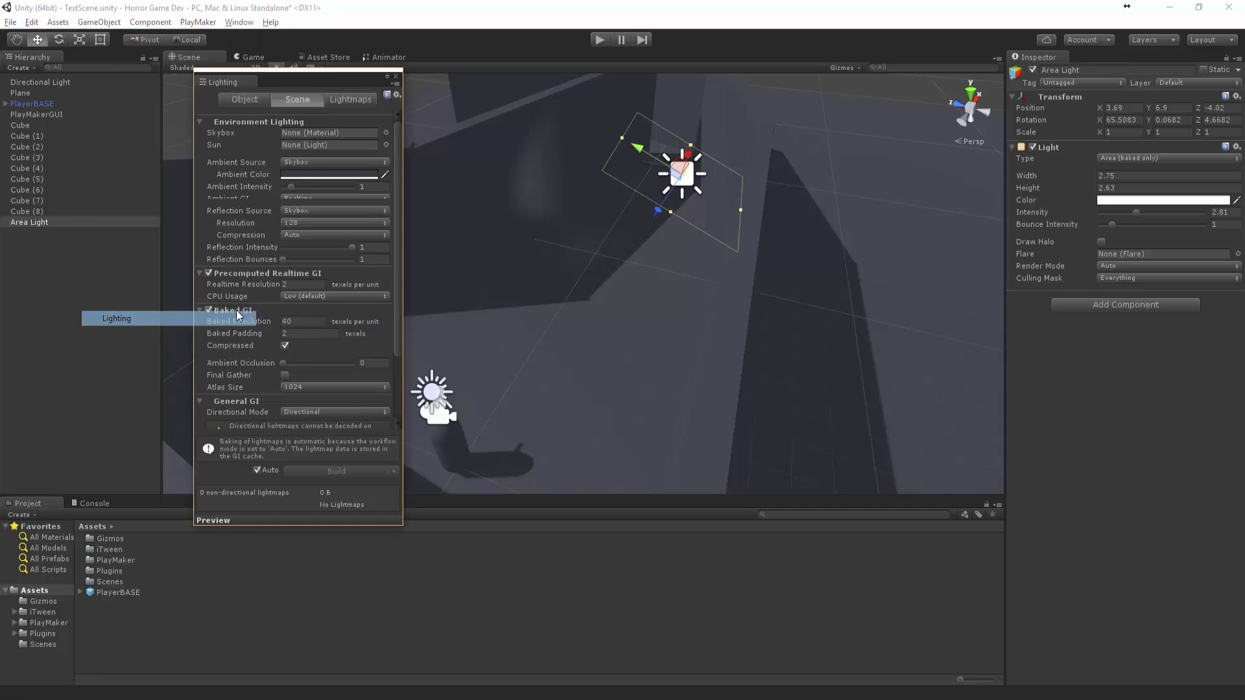
pyautogui.click(256, 471)
pyautogui.click(328, 474)
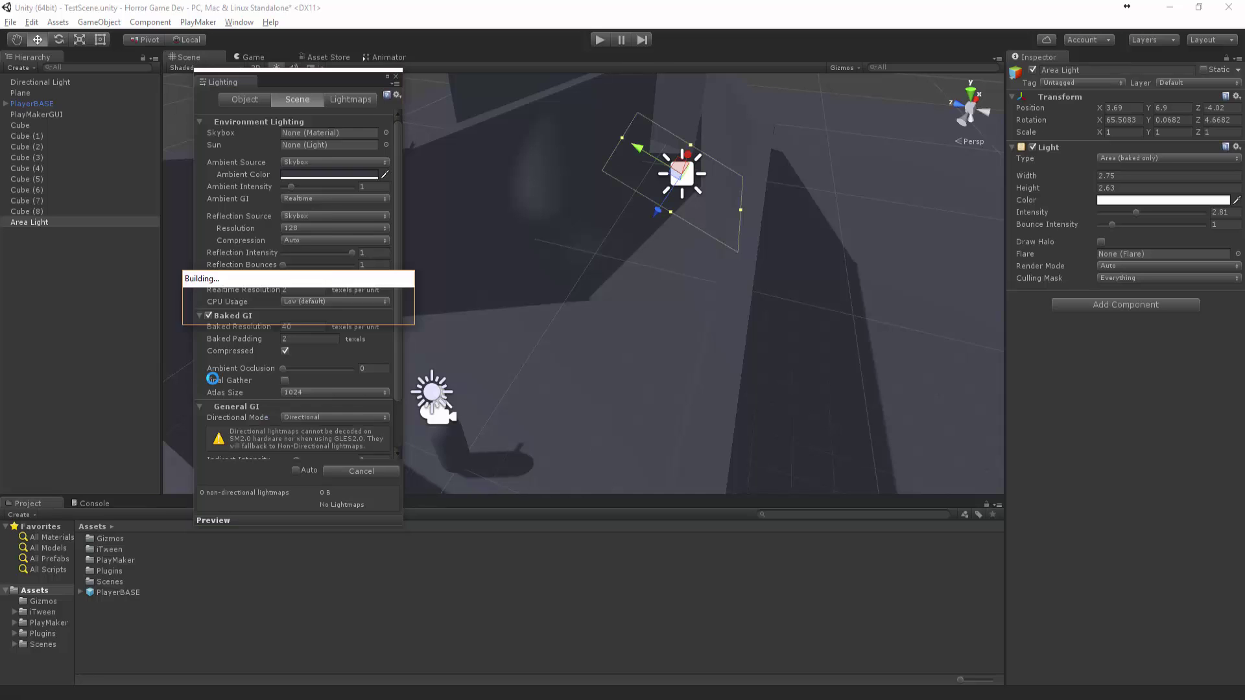
# Review the scene's environment, realtime GI, baked GI and general GI settings and the extra build options.
pyautogui.scroll(-3, 214, 379)
pyautogui.scroll(3, 263, 398)
pyautogui.scroll(-3, 266, 415)
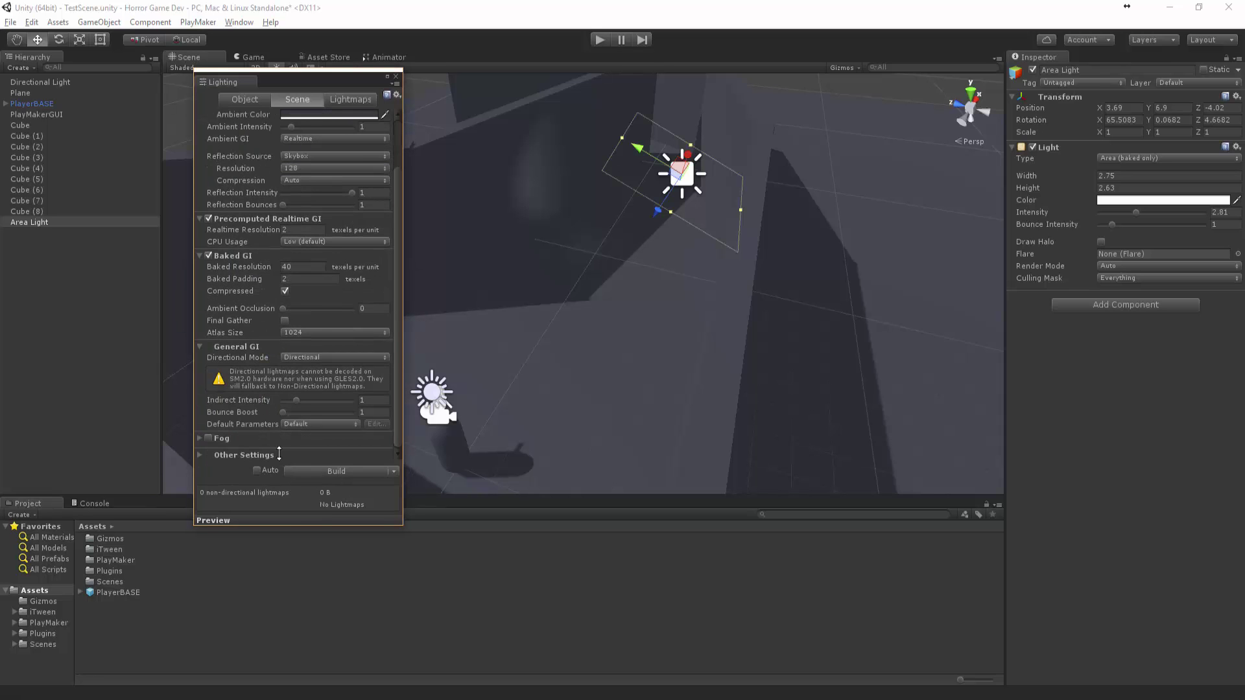
pyautogui.click(394, 473)
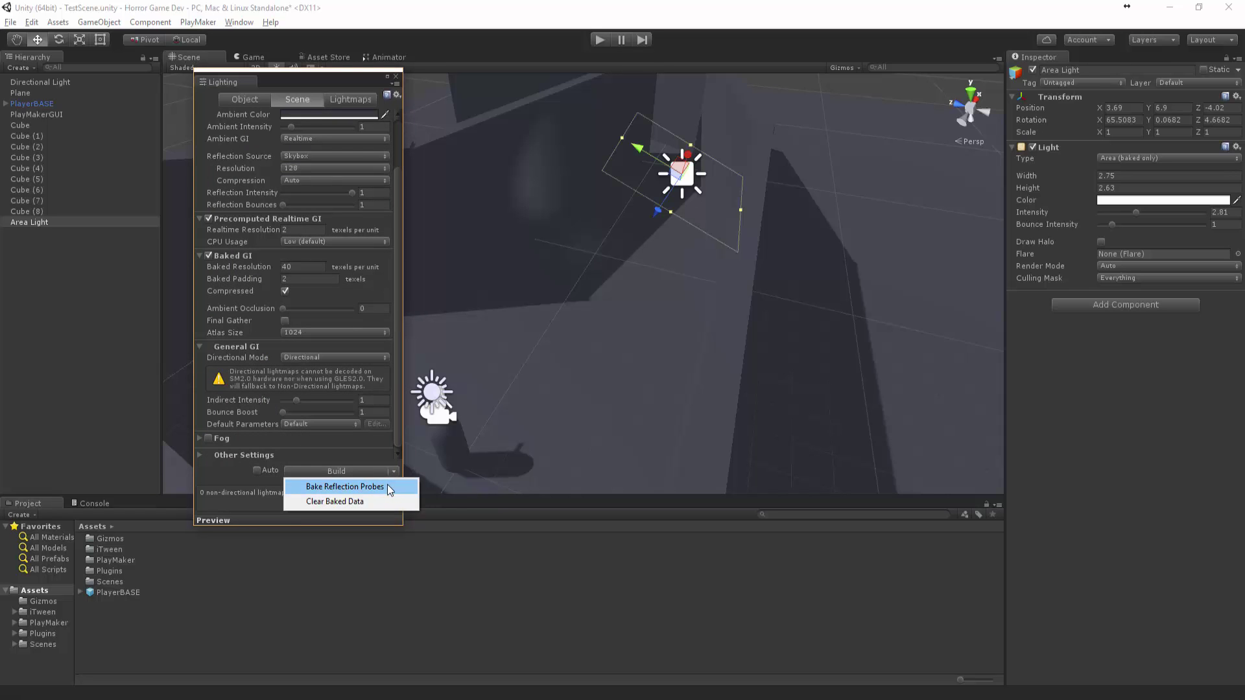
pyautogui.click(216, 494)
pyautogui.scroll(3, 271, 290)
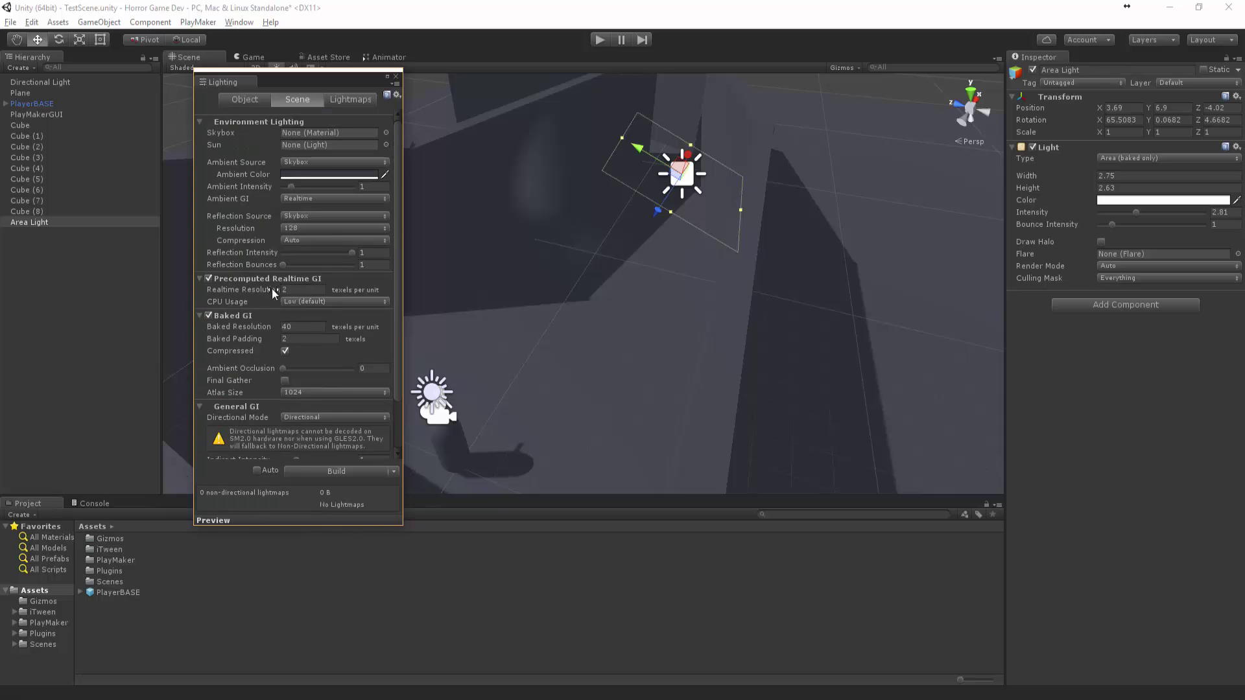
pyautogui.scroll(-3, 254, 385)
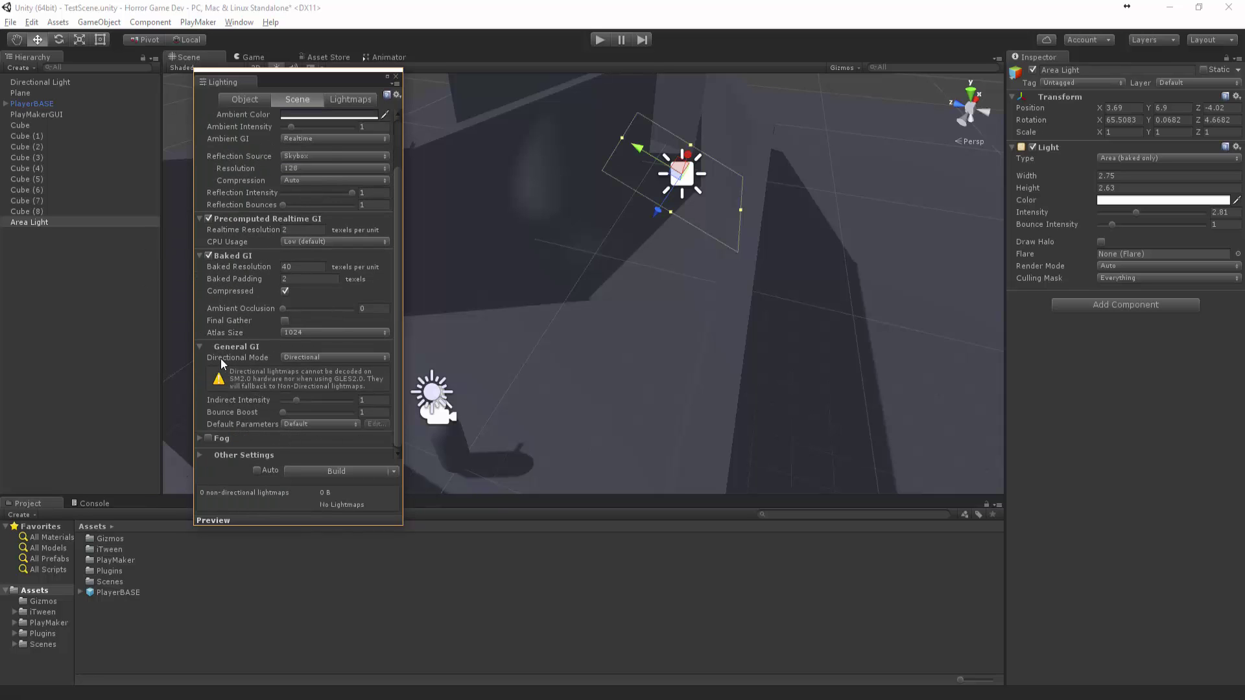
pyautogui.scroll(3, 253, 210)
# Assign the Directional Light as the scene's sun source and build the lighting again.
pyautogui.click(386, 145)
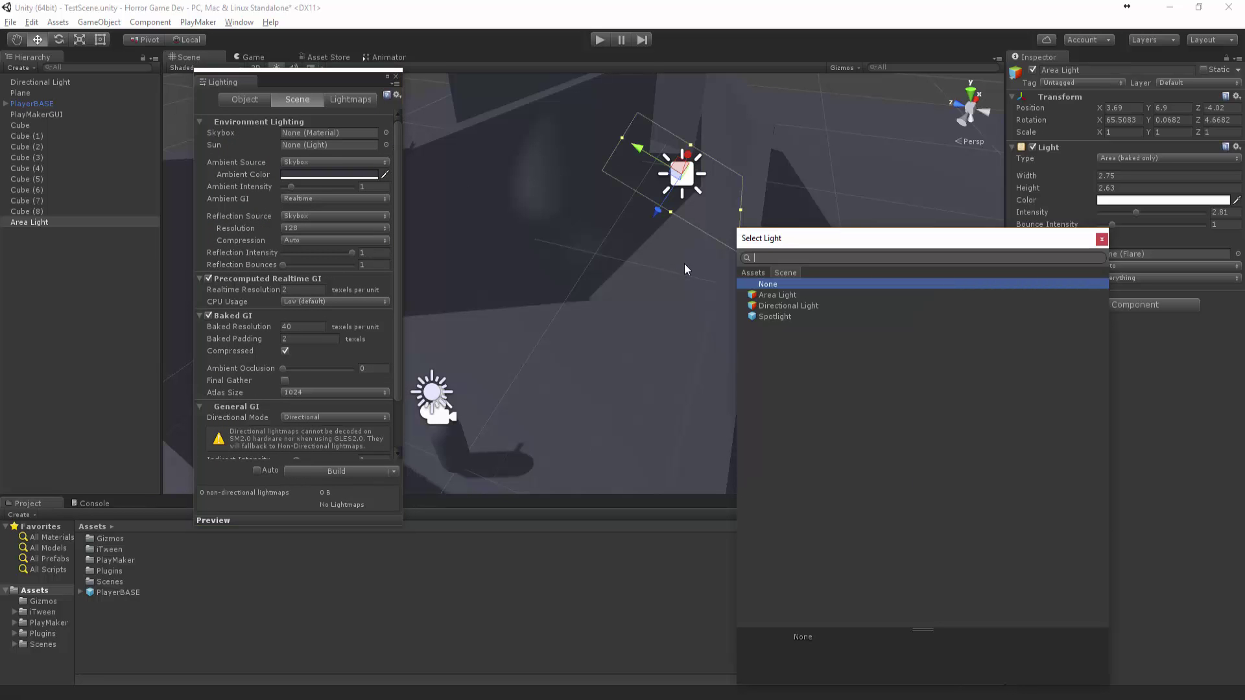
pyautogui.click(775, 306)
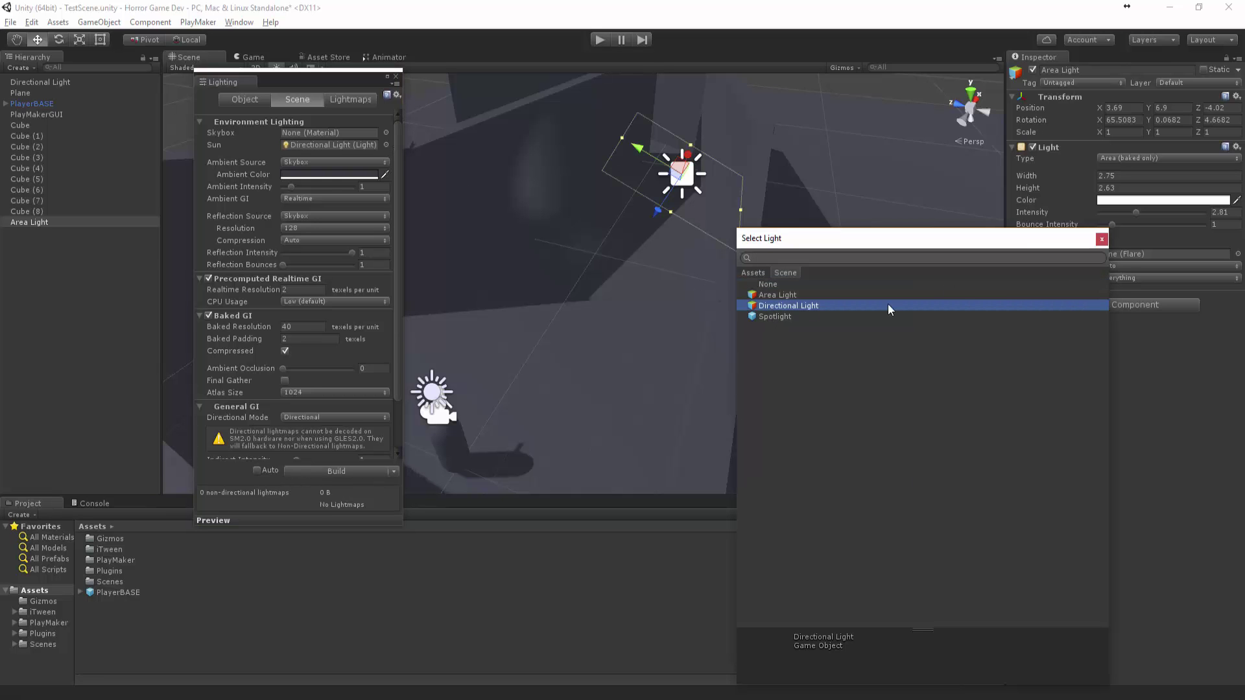
pyautogui.click(1102, 240)
pyautogui.scroll(-3, 258, 234)
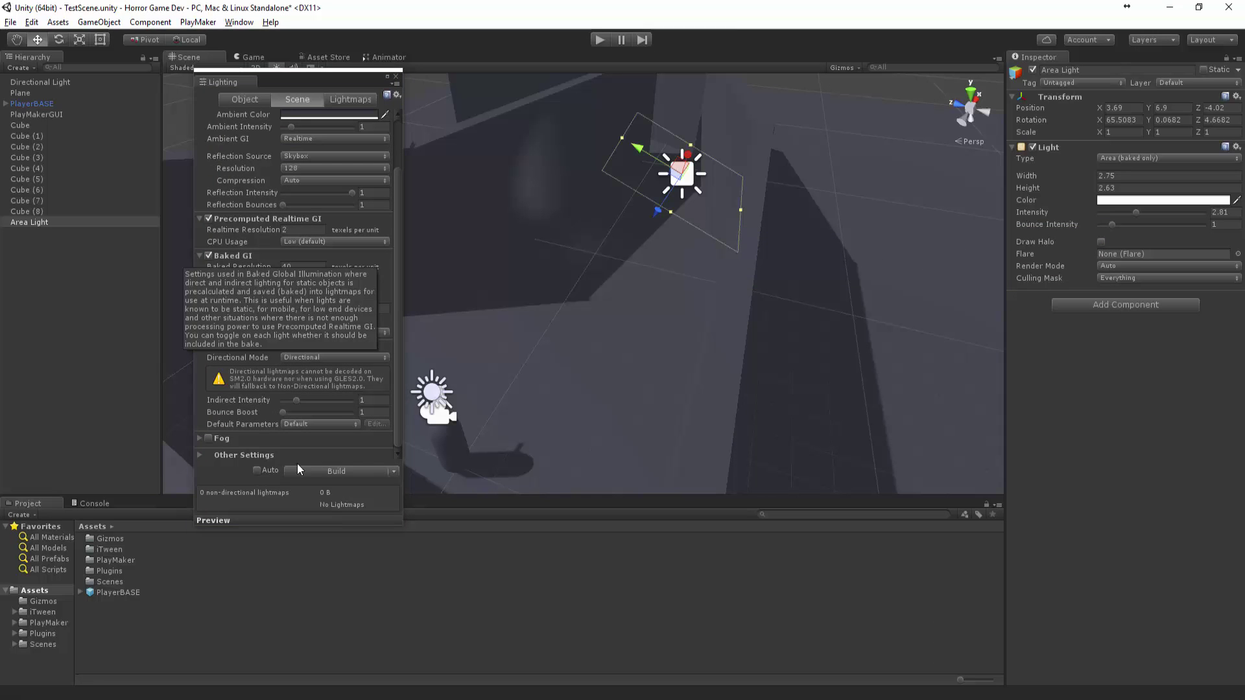
pyautogui.click(313, 470)
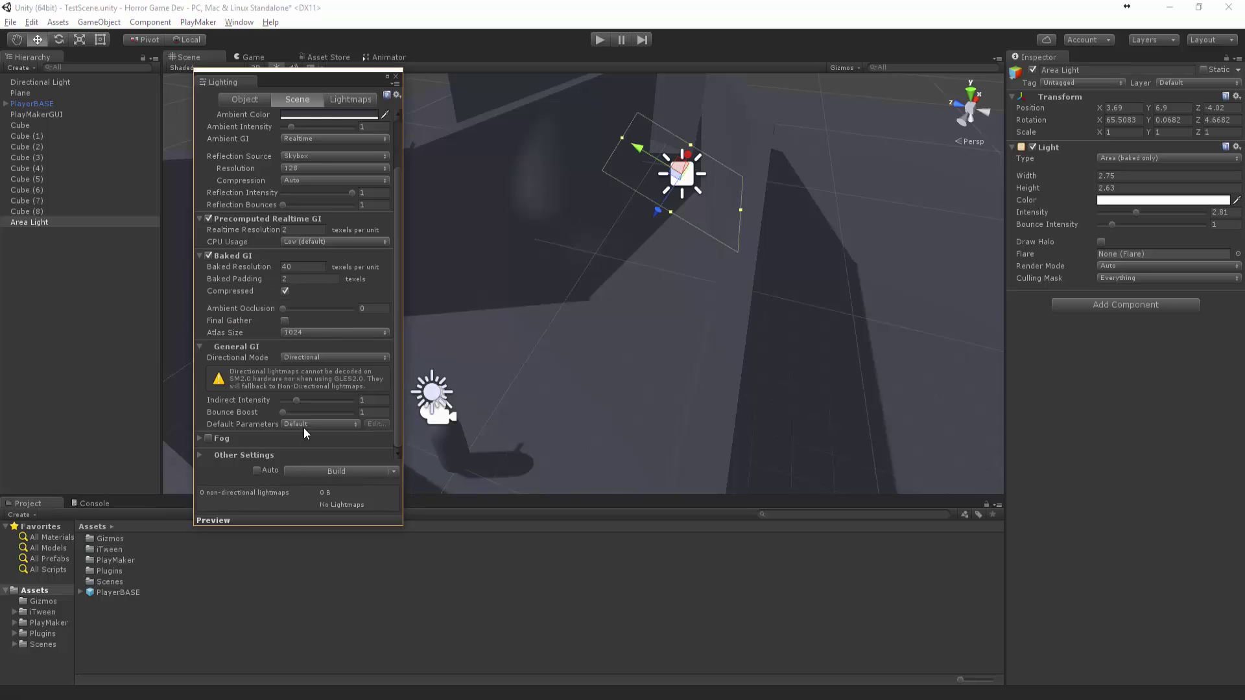
# Check the lightmap and object lighting settings and return to the scene lighting settings.
pyautogui.scroll(3, 290, 359)
pyautogui.click(345, 100)
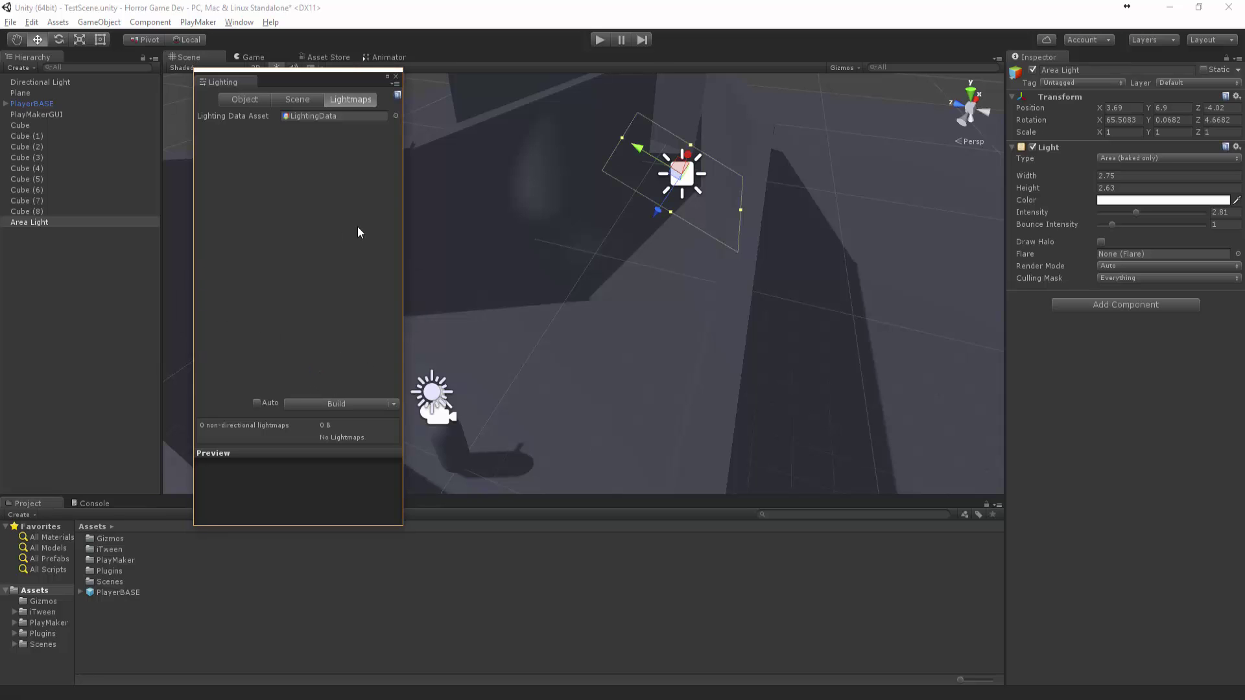
pyautogui.click(285, 97)
pyautogui.click(240, 99)
pyautogui.click(279, 98)
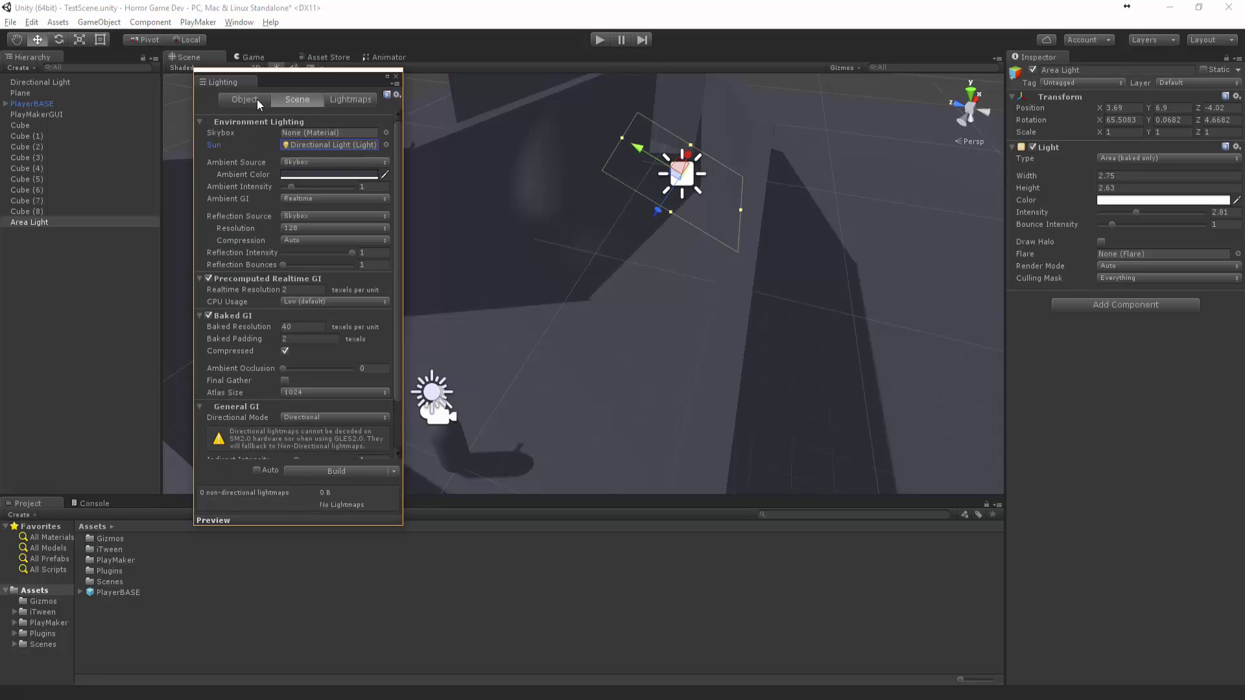
# Turn automatic lighting builds back on in the object lighting settings and close the lighting window.
pyautogui.click(257, 101)
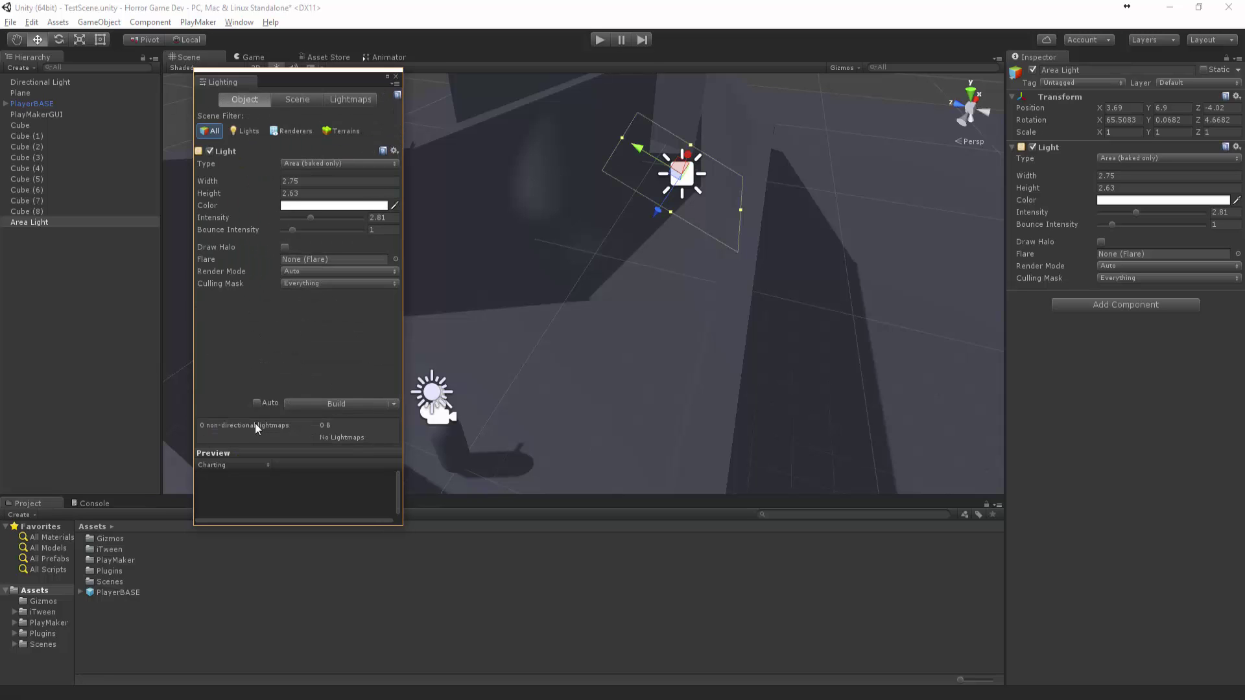
pyautogui.click(257, 404)
pyautogui.click(397, 76)
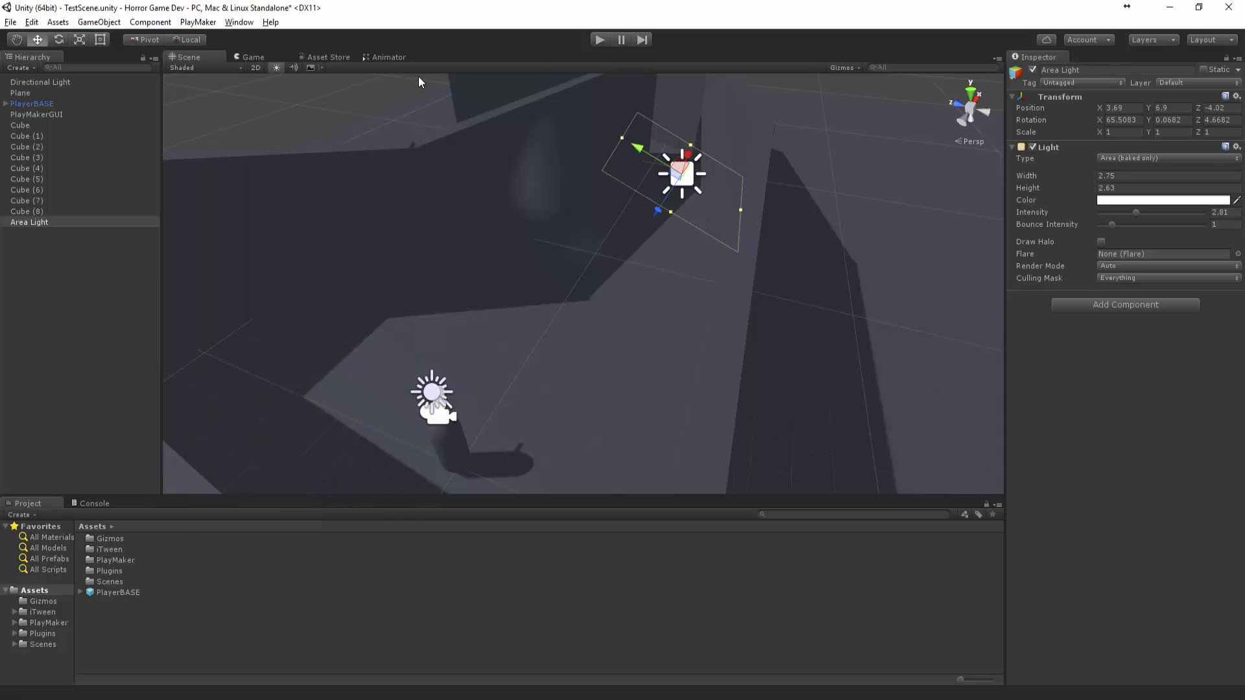
# Change the area light's type to Point and lower it into the corridor, to about X 3.74, Y 3.74, Z -3.3.
pyautogui.click(1118, 158)
pyautogui.click(1127, 203)
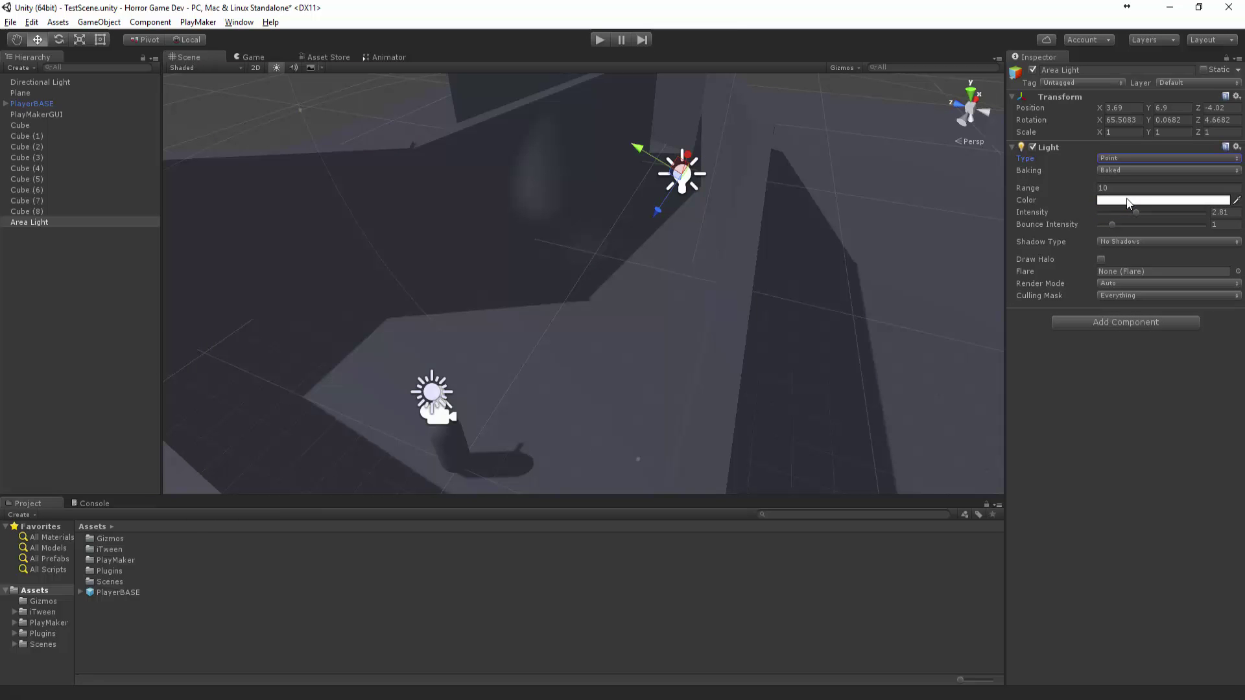
pyautogui.scroll(-4, 639, 254)
pyautogui.keyDown('alt'); pyautogui.moveTo(659, 264); pyautogui.dragTo(676, 208); pyautogui.keyUp('alt')
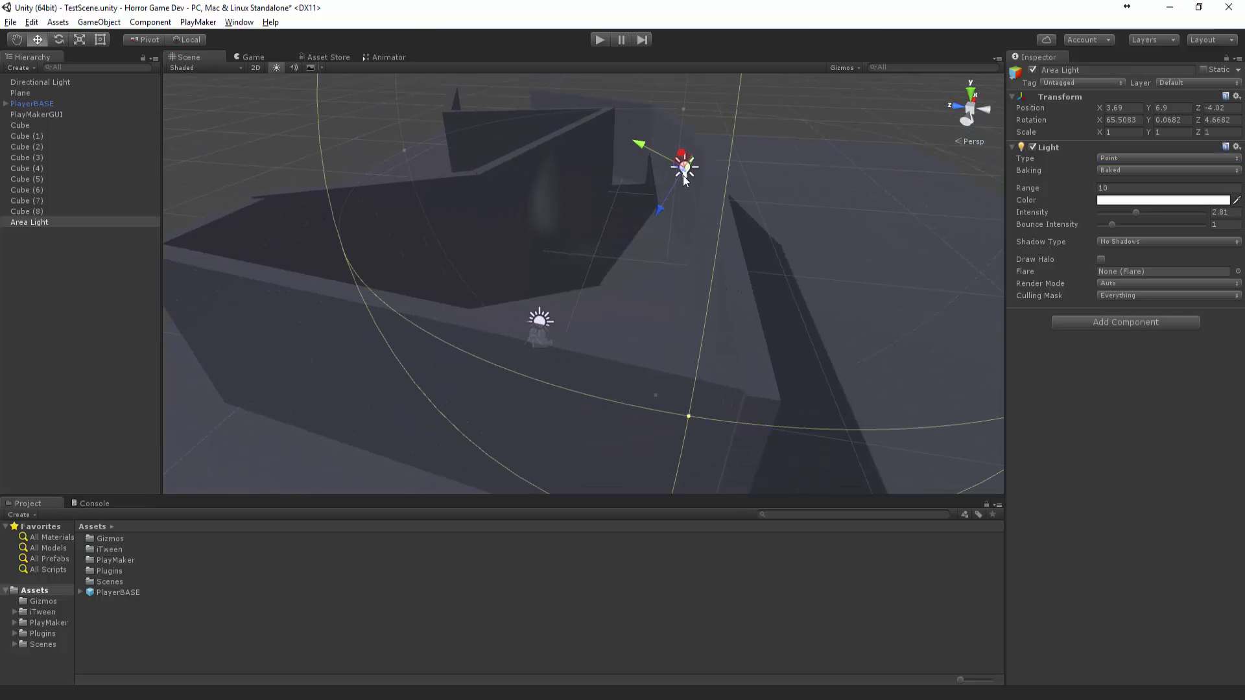
pyautogui.moveTo(682, 163); pyautogui.dragTo(656, 227)
pyautogui.keyDown('alt'); pyautogui.moveTo(657, 227); pyautogui.dragTo(629, 310); pyautogui.keyUp('alt')
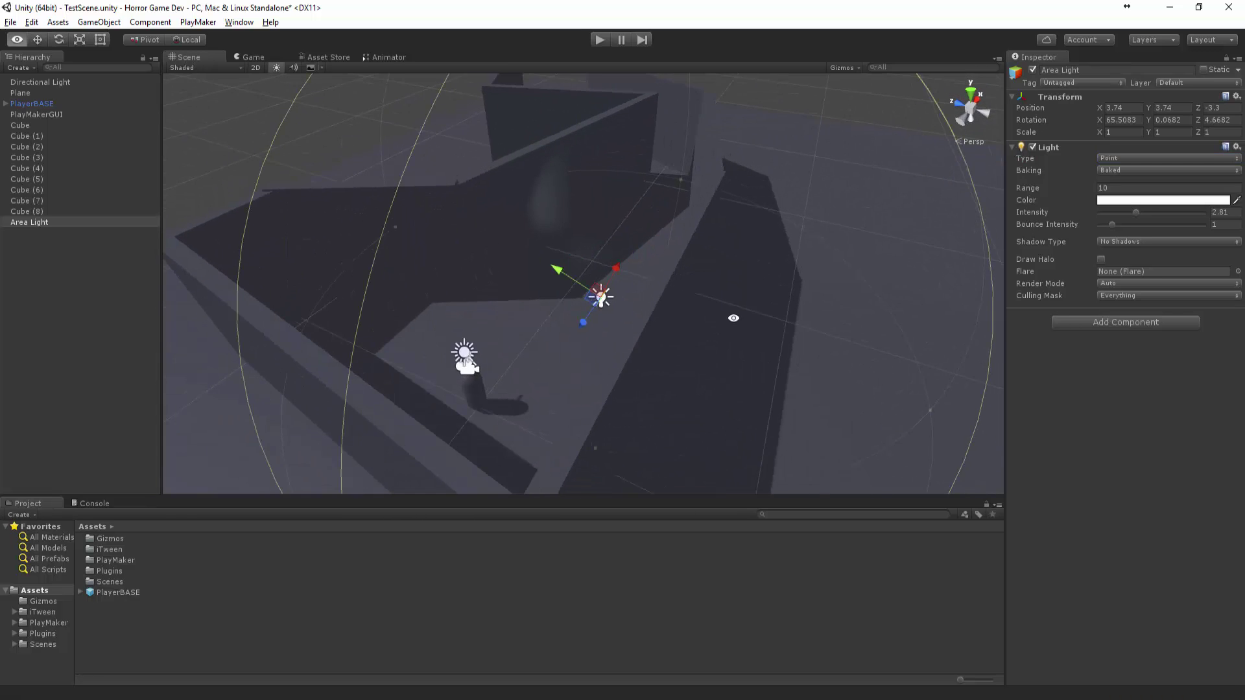
pyautogui.keyDown('alt'); pyautogui.scroll(5, 733, 317); pyautogui.keyUp('alt')
# Raise the point light's intensity to about 4.25 and set its baking mode to Realtime.
pyautogui.moveTo(1145, 212); pyautogui.dragTo(1154, 213)
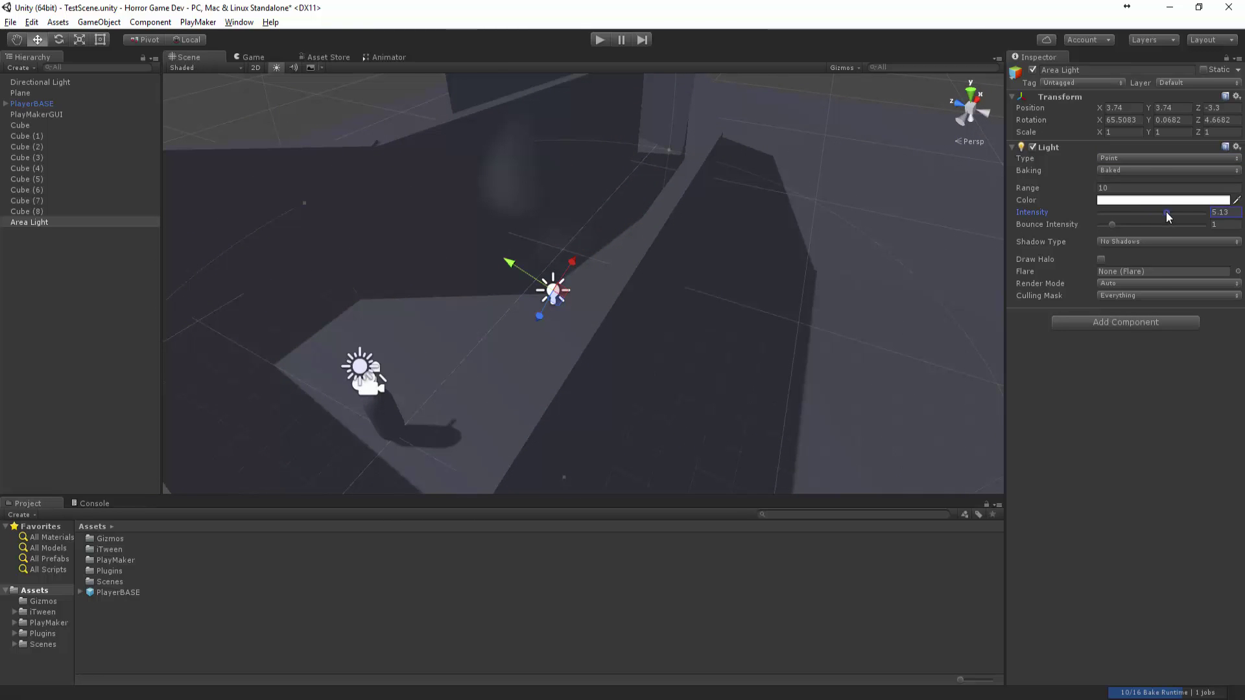
pyautogui.click(1114, 171)
pyautogui.click(1120, 185)
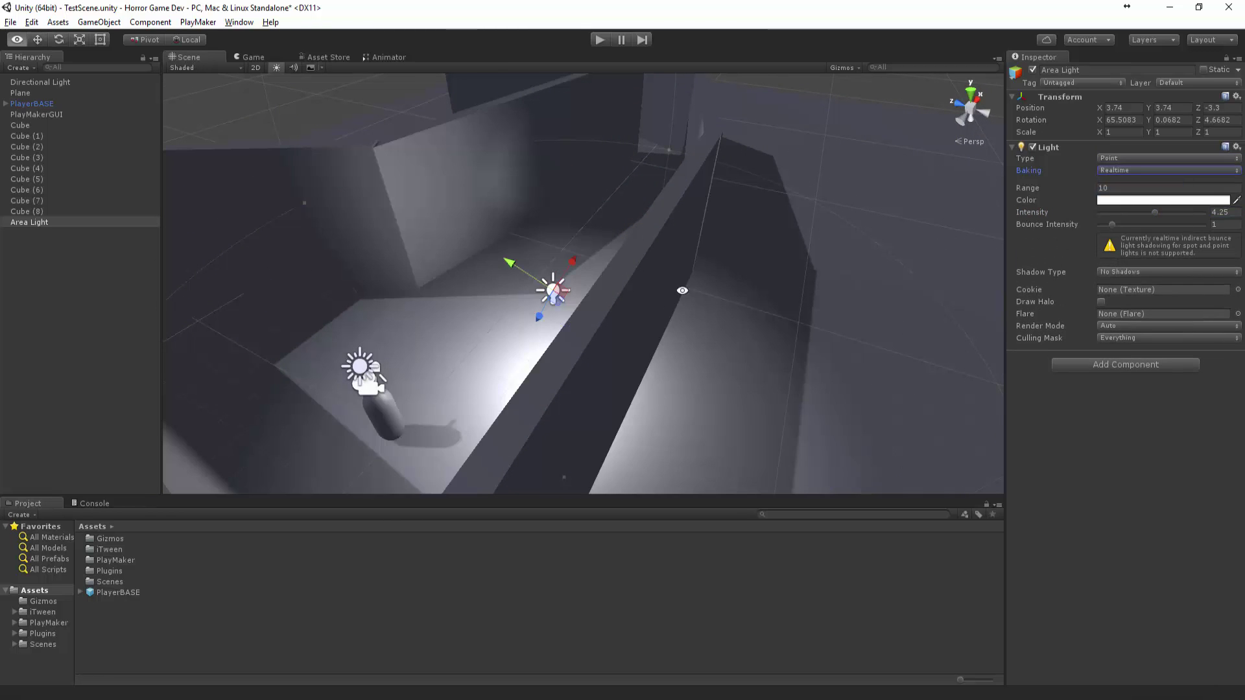
# Move the point light to the closed end of the corridor, at about X 0.55, Y 4.51, Z 6.93.
pyautogui.keyDown('alt'); pyautogui.moveTo(600, 280); pyautogui.dragTo(378, 240); pyautogui.keyUp('alt')
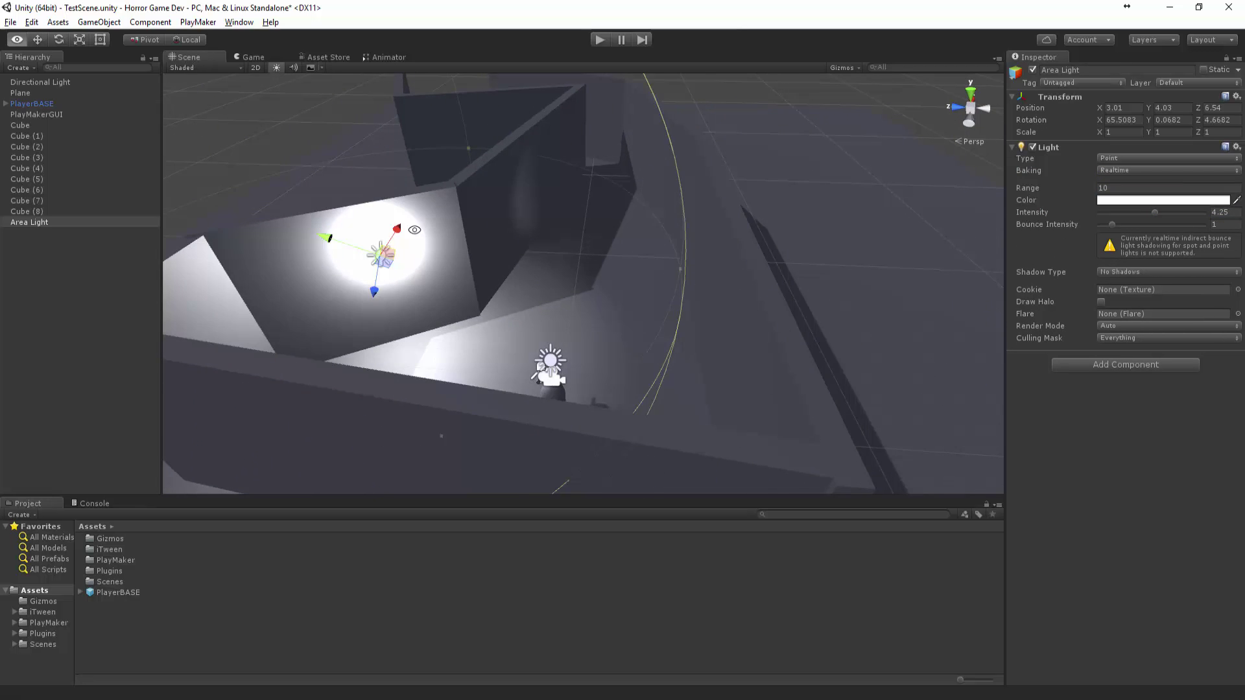
pyautogui.keyDown('alt'); pyautogui.moveTo(758, 331); pyautogui.dragTo(590, 335); pyautogui.keyUp('alt')
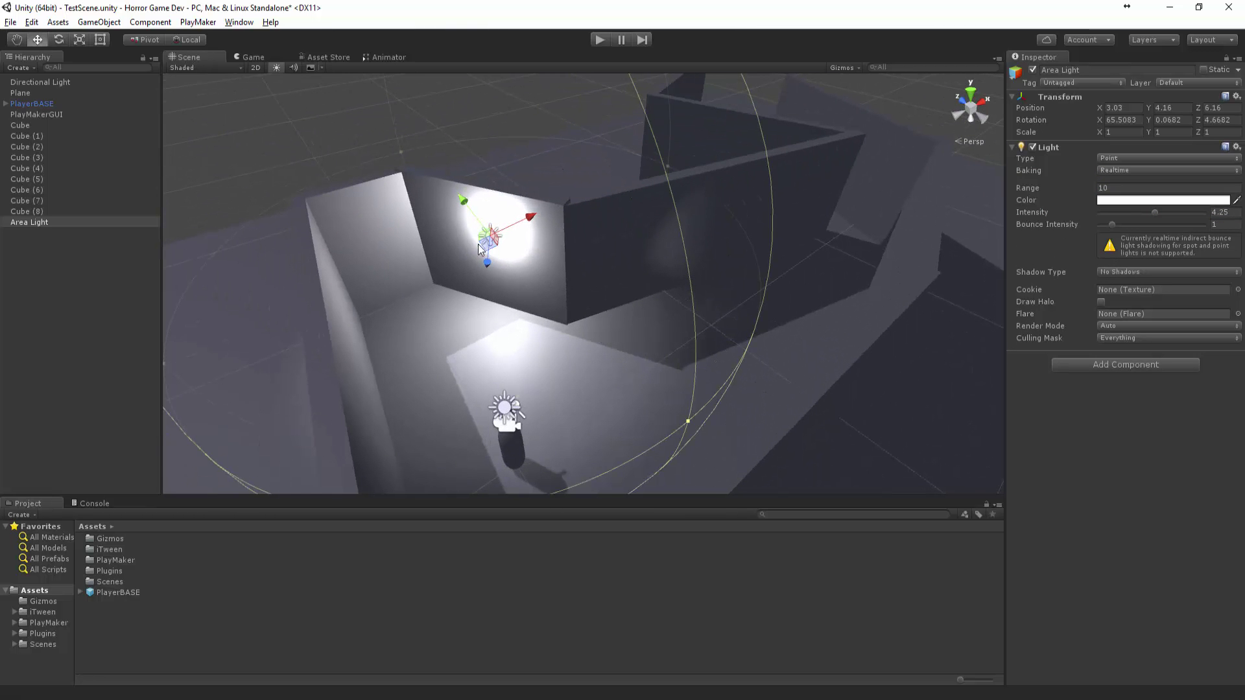
pyautogui.keyDown('alt'); pyautogui.moveTo(478, 243); pyautogui.dragTo(417, 218); pyautogui.keyUp('alt')
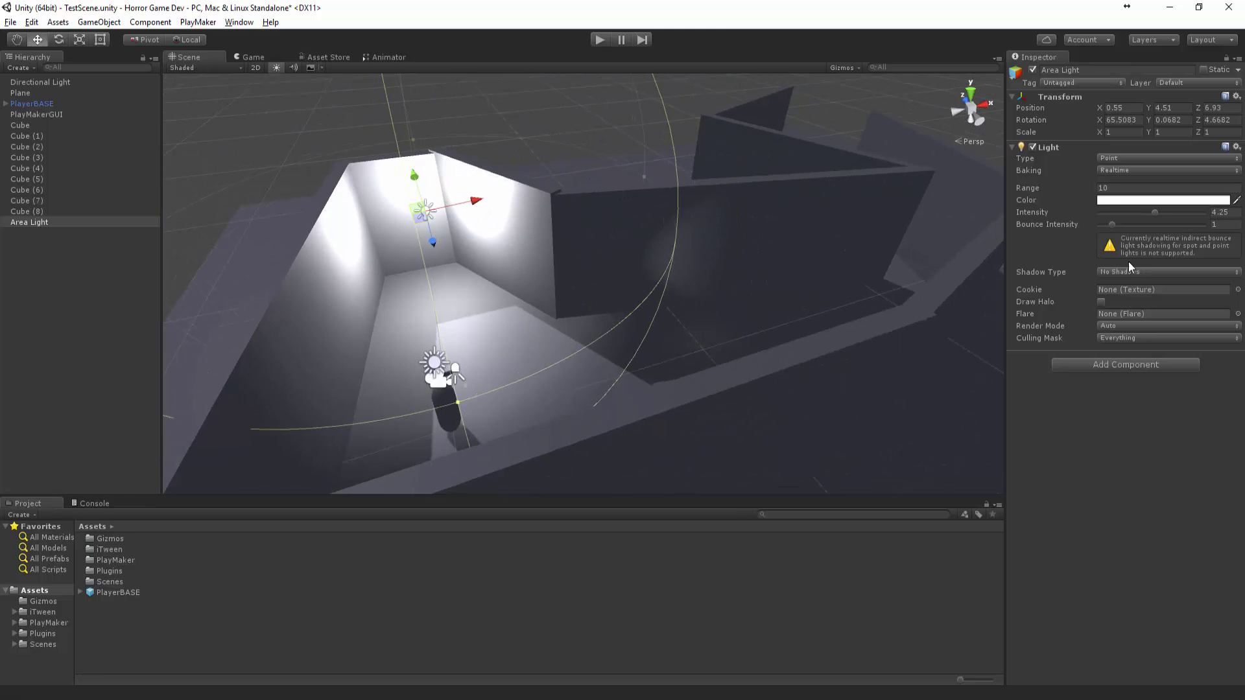
# Dim the point light to an intensity of about 0.74 and change its colour to a warm orange.
pyautogui.moveTo(1133, 216); pyautogui.dragTo(1110, 215)
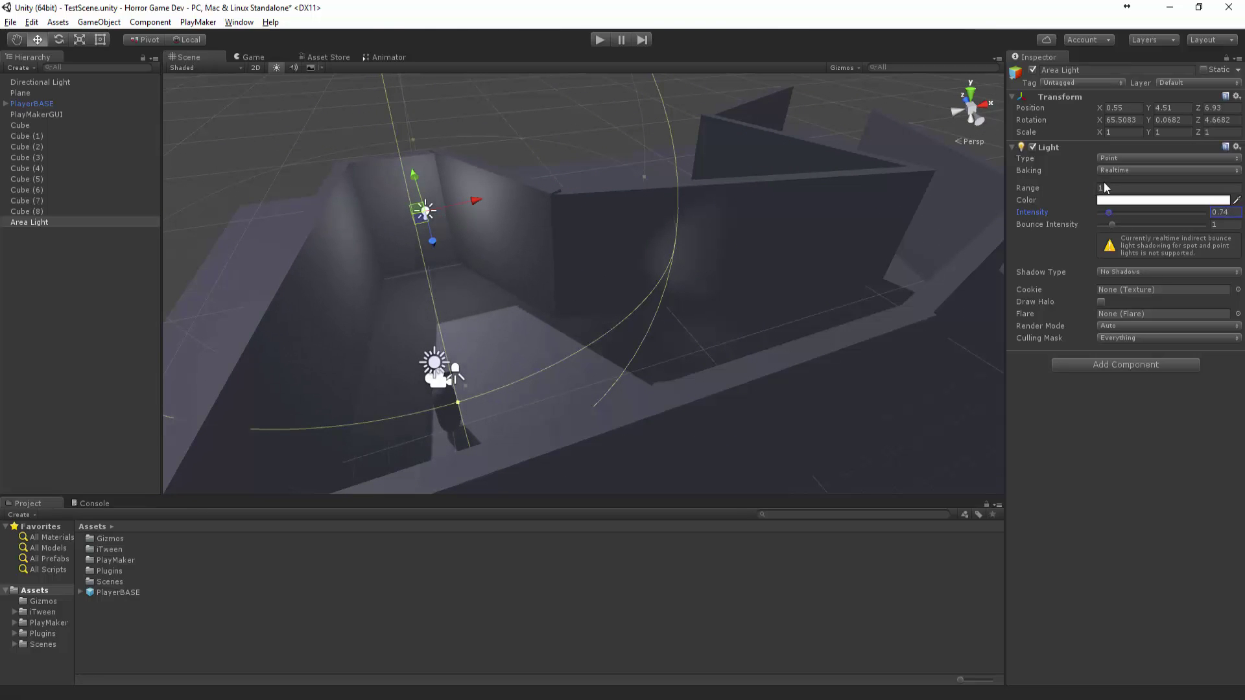
pyautogui.click(1115, 200)
pyautogui.moveTo(127, 297); pyautogui.dragTo(110, 291)
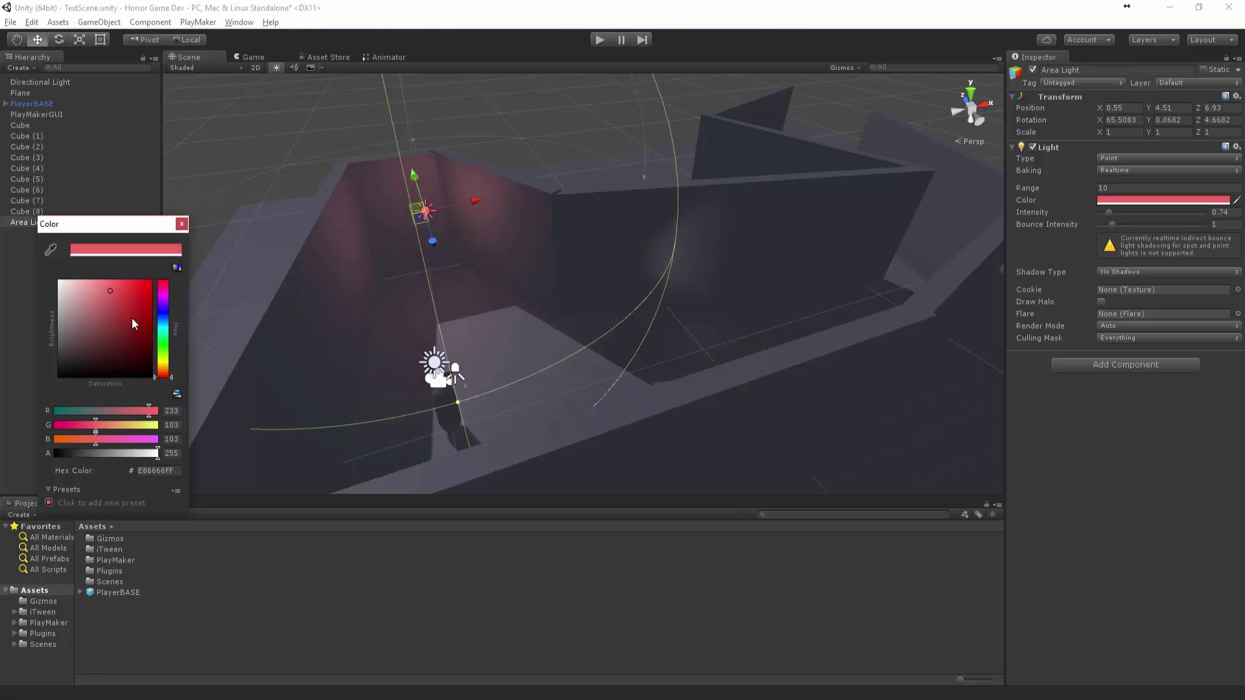
pyautogui.moveTo(169, 375); pyautogui.dragTo(169, 370)
pyautogui.click(182, 224)
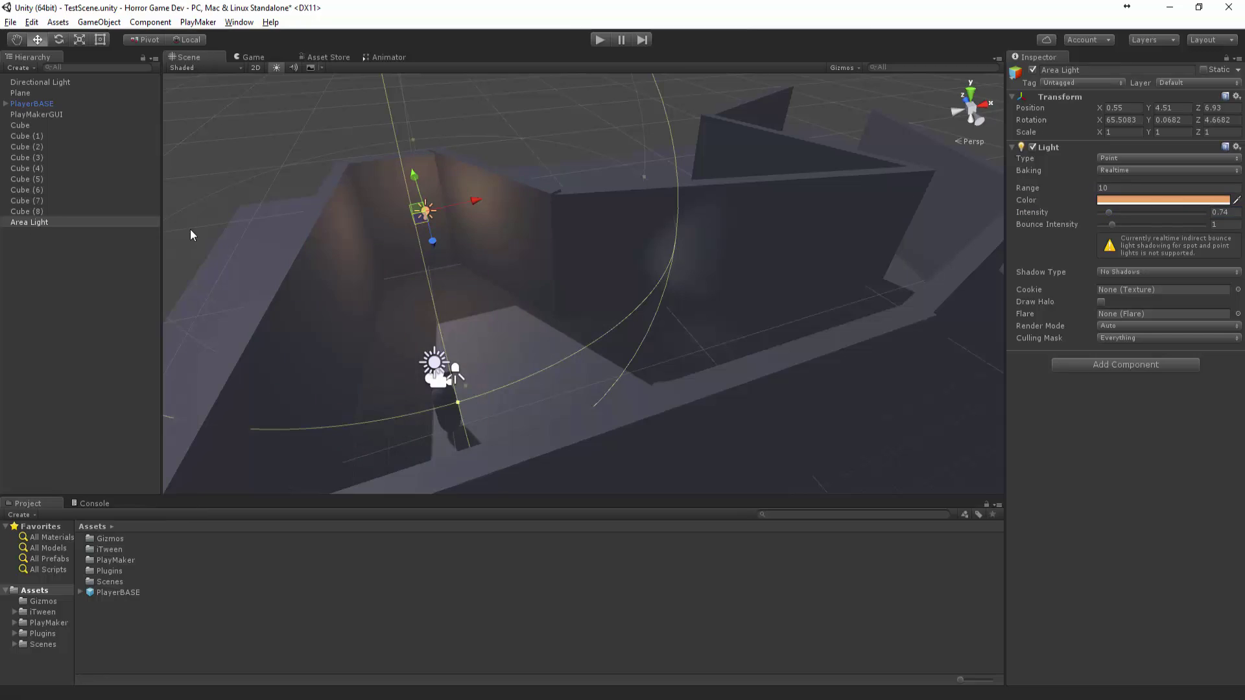
# Raise the point light to near the top of the walls at the corridor's closed end.
pyautogui.keyDown('alt'); pyautogui.moveTo(200, 247); pyautogui.dragTo(259, 315); pyautogui.keyUp('alt')
pyautogui.moveTo(445, 233); pyautogui.dragTo(449, 129)
pyautogui.keyDown('alt'); pyautogui.moveTo(454, 184); pyautogui.dragTo(537, 245); pyautogui.keyUp('alt')
pyautogui.click(591, 82)
pyautogui.moveTo(538, 245); pyautogui.dragTo(512, 321, button='right')
# Create a cube and place it on the floor beneath the orange light at the corridor's closed end.
pyautogui.rightClick(14, 275)
pyautogui.moveTo(71, 407)
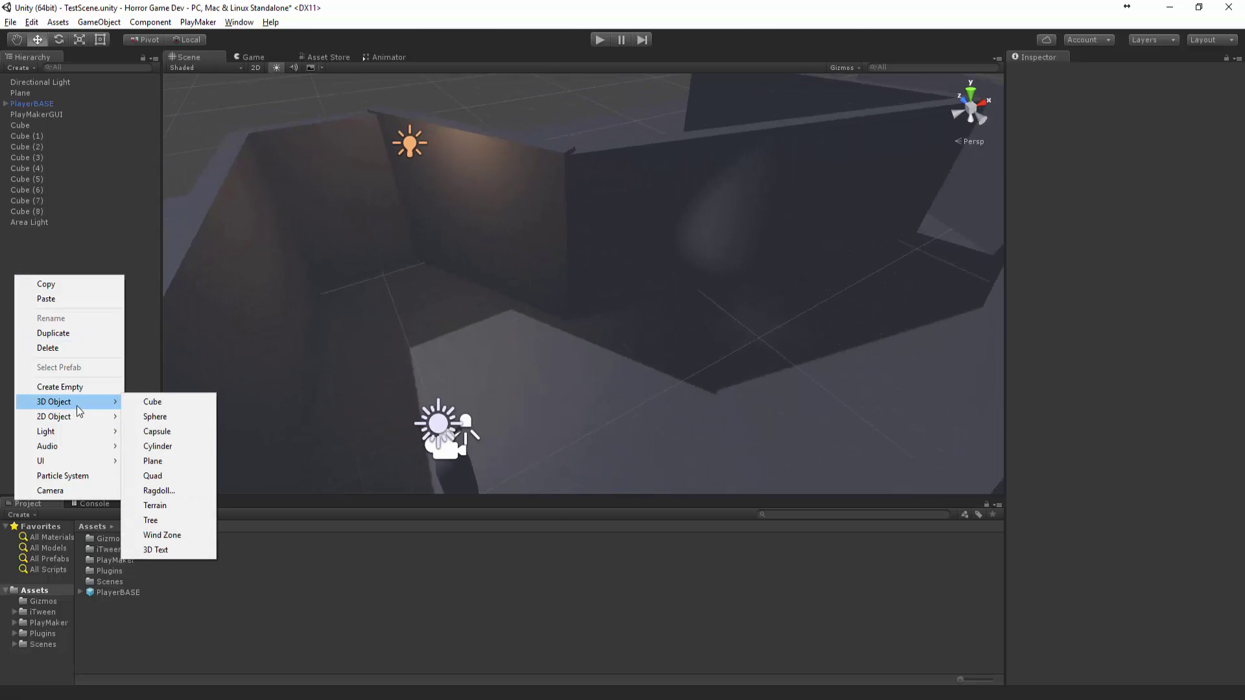
pyautogui.click(163, 402)
pyautogui.moveTo(543, 290); pyautogui.dragTo(430, 352)
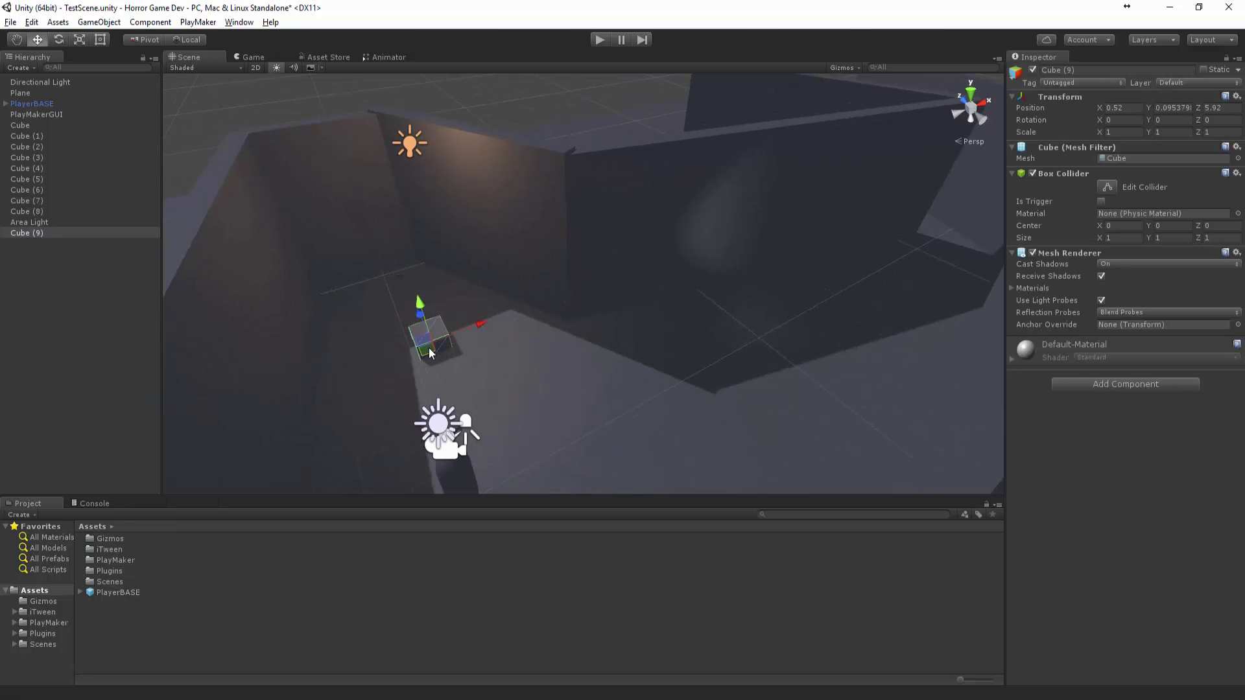
pyautogui.moveTo(424, 297)
pyautogui.mouseDown()
pyautogui.moveTo(372, 308)
pyautogui.moveTo(408, 307)
pyautogui.mouseUp()
# Duplicate the floor cube twice to make a pile with the last copy stacked on top.
pyautogui.hotkey('ctrl', 'd')
pyautogui.hotkey('ctrl', 'd')
pyautogui.moveTo(388, 258); pyautogui.dragTo(382, 236)
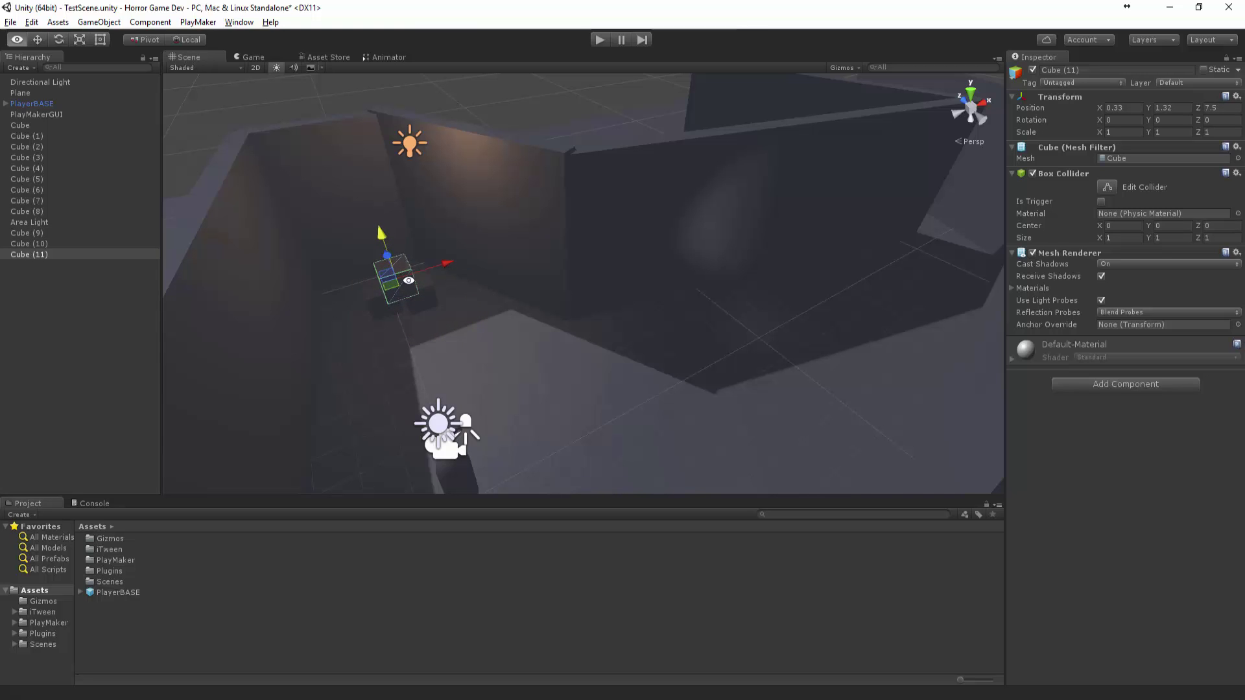
# Settle the top cube on the pile at a height of about 1.45 and rotate it about 20 degrees around the vertical axis.
pyautogui.keyDown('alt'); pyautogui.moveTo(401, 295); pyautogui.dragTo(341, 192); pyautogui.keyUp('alt')
pyautogui.click(407, 318)
pyautogui.keyDown('alt'); pyautogui.moveTo(407, 318); pyautogui.dragTo(312, 370); pyautogui.keyUp('alt')
pyautogui.click(413, 359)
pyautogui.keyDown('alt'); pyautogui.moveTo(412, 359); pyautogui.dragTo(429, 329); pyautogui.keyUp('alt')
pyautogui.click(429, 329)
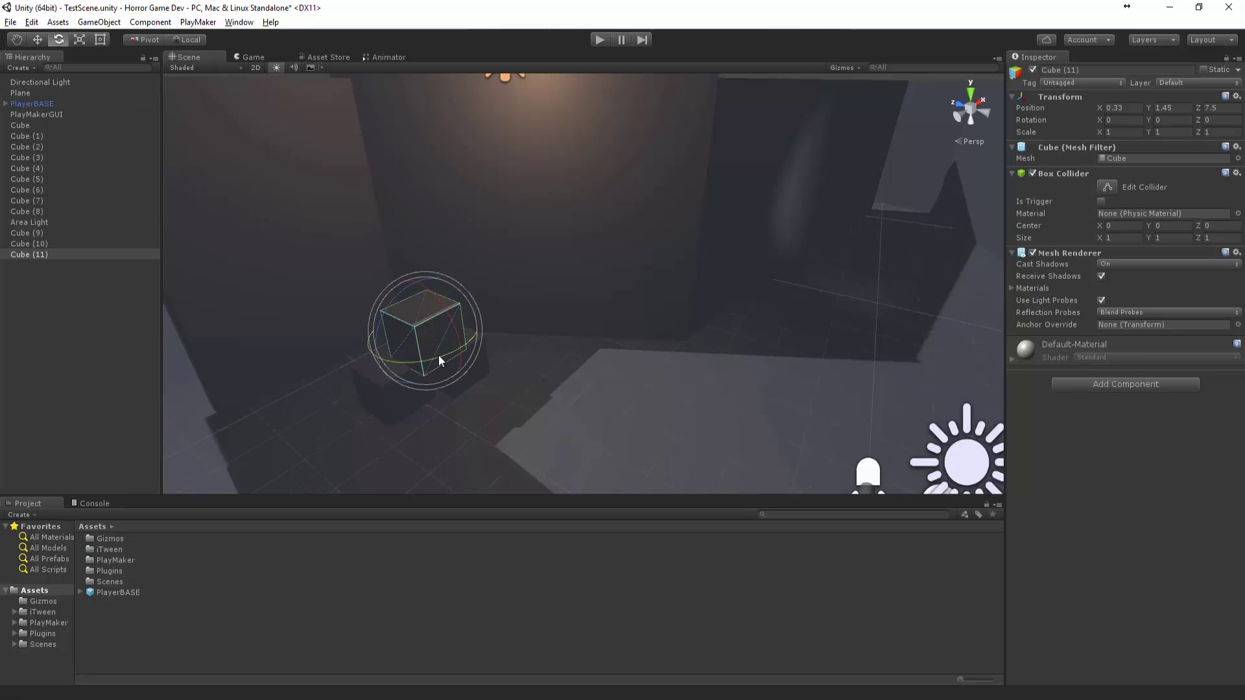
pyautogui.click(547, 400)
pyautogui.keyDown('alt'); pyautogui.moveTo(547, 400); pyautogui.dragTo(322, 270); pyautogui.keyUp('alt')
pyautogui.click(68, 314)
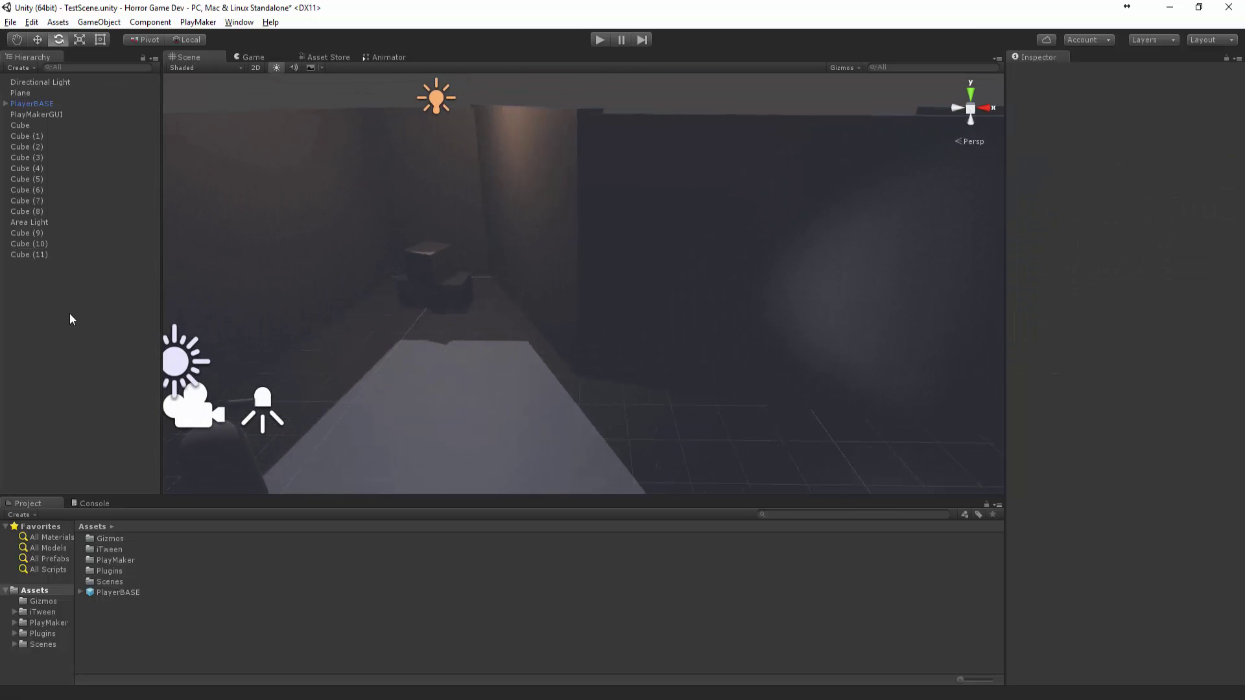
# Duplicate the top cube, move the copy against the side wall at about X 2.48, Z 7.79, and turn it to about 58.5 degrees.
pyautogui.rightClick(49, 304)
pyautogui.click(413, 267)
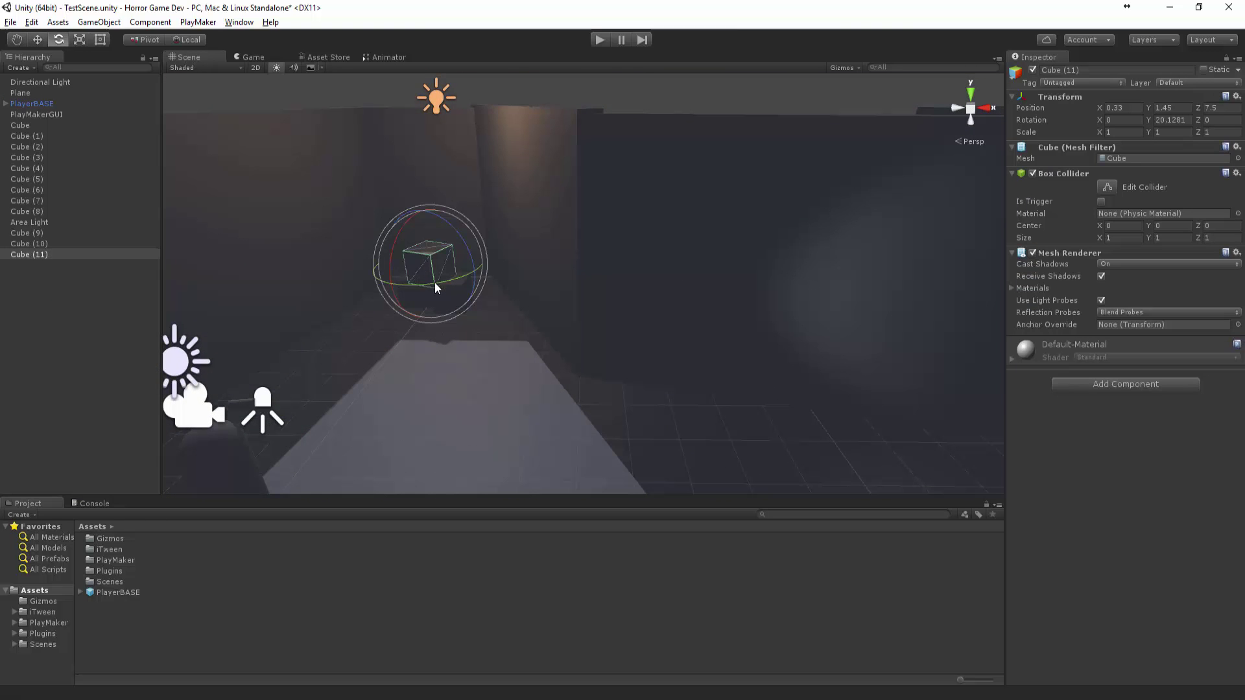
pyautogui.hotkey('ctrl', 'd')
pyautogui.press('w')
pyautogui.keyDown('alt'); pyautogui.moveTo(445, 280); pyautogui.dragTo(501, 266); pyautogui.keyUp('alt')
pyautogui.press('e')
# Scale the copy by the wall into a thin bar, about 0.26 wide and 0.17 high.
pyautogui.press('r')
pyautogui.click(513, 207)
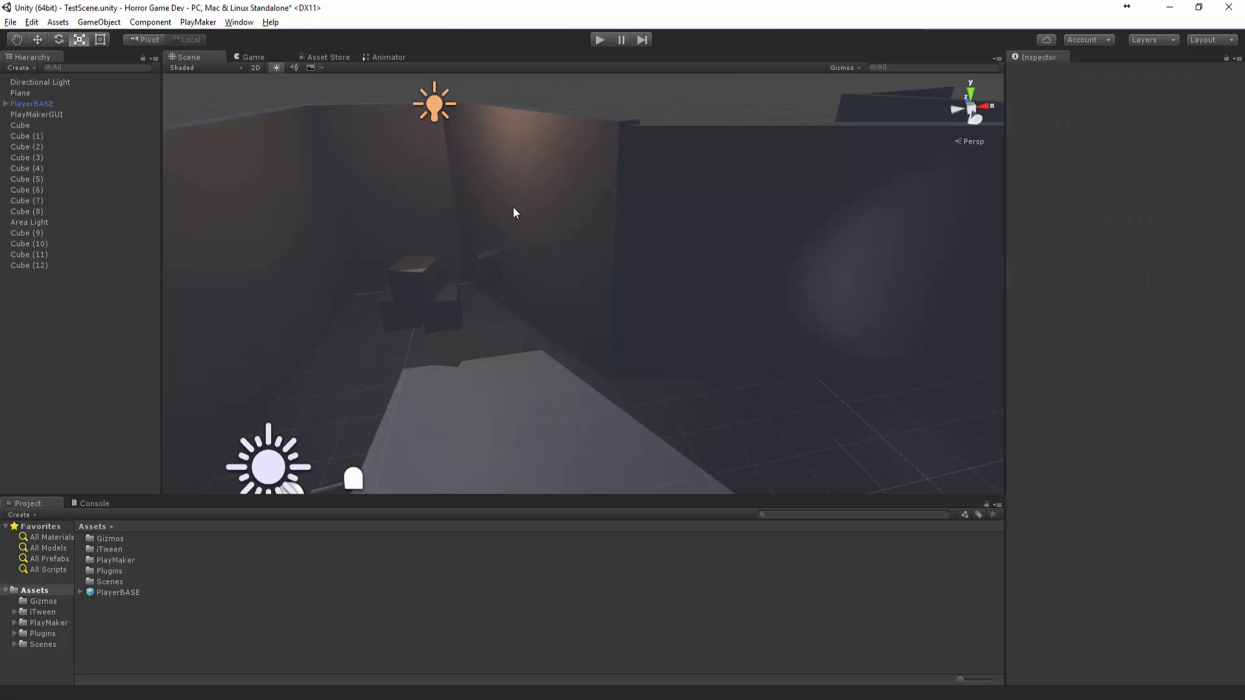
pyautogui.click(492, 251)
pyautogui.moveTo(489, 218); pyautogui.dragTo(493, 256)
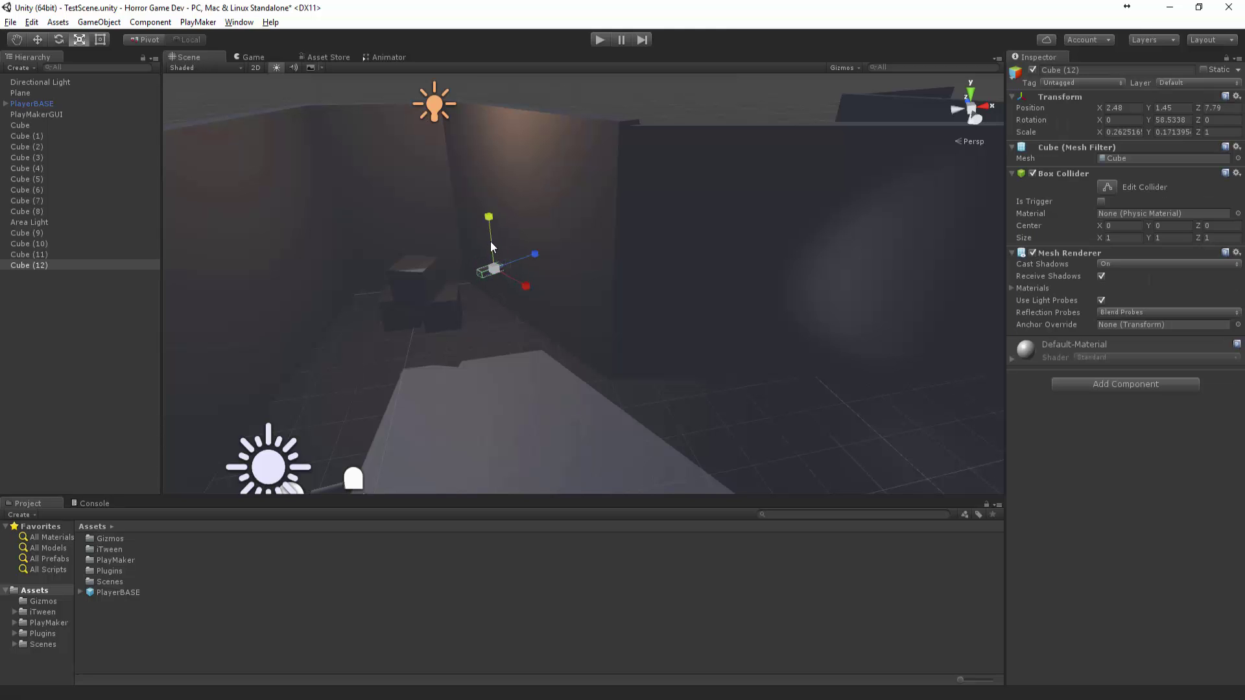
# Raise the thin bar to a height of about 5.58, near the top of the wall, as a lamp fixture.
pyautogui.press('w')
pyautogui.moveTo(485, 199); pyautogui.dragTo(468, 100)
pyautogui.click(520, 90)
pyautogui.keyDown('alt'); pyautogui.moveTo(518, 144); pyautogui.dragTo(540, 192); pyautogui.keyUp('alt')
# Switch the transform handles to global orientation and position the orange point light directly at the lamp bar on the wall.
pyautogui.click(447, 154)
pyautogui.keyDown('alt'); pyautogui.moveTo(446, 157); pyautogui.dragTo(352, 181); pyautogui.keyUp('alt')
pyautogui.moveTo(442, 129); pyautogui.dragTo(721, 206)
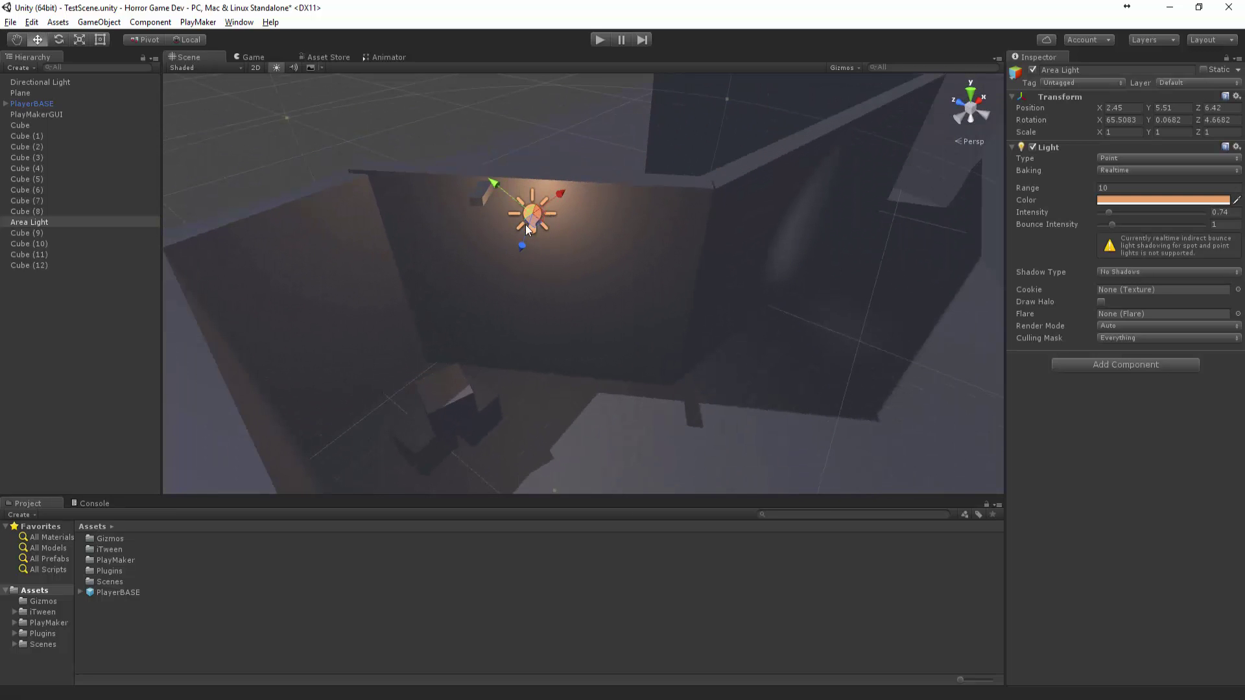
pyautogui.moveTo(526, 225); pyautogui.dragTo(369, 348)
pyautogui.click(179, 37)
pyautogui.scroll(3, 442, 216)
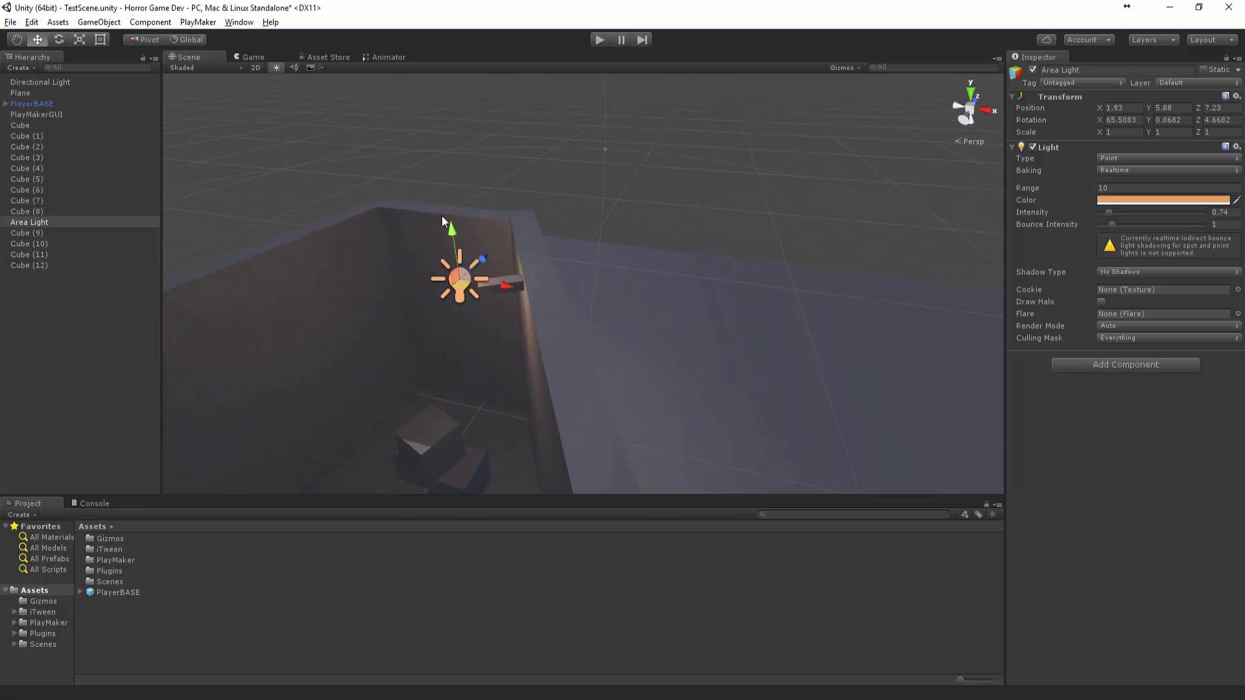
pyautogui.keyDown('alt'); pyautogui.moveTo(442, 216); pyautogui.dragTo(595, 356); pyautogui.keyUp('alt')
pyautogui.moveTo(528, 376); pyautogui.dragTo(570, 272)
pyautogui.click(571, 243)
# Play-test the scene by walking through the corridor to check the lamp and the cube pile, and stop the game.
pyautogui.click(602, 39)
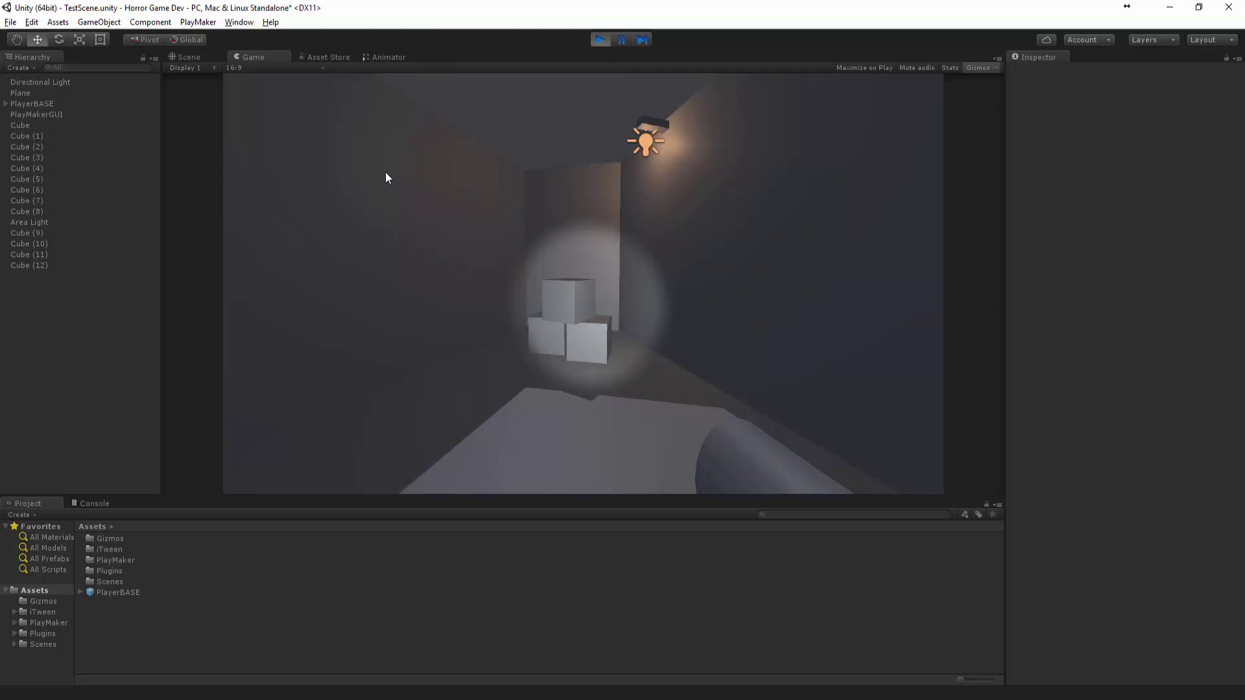
pyautogui.press('w')
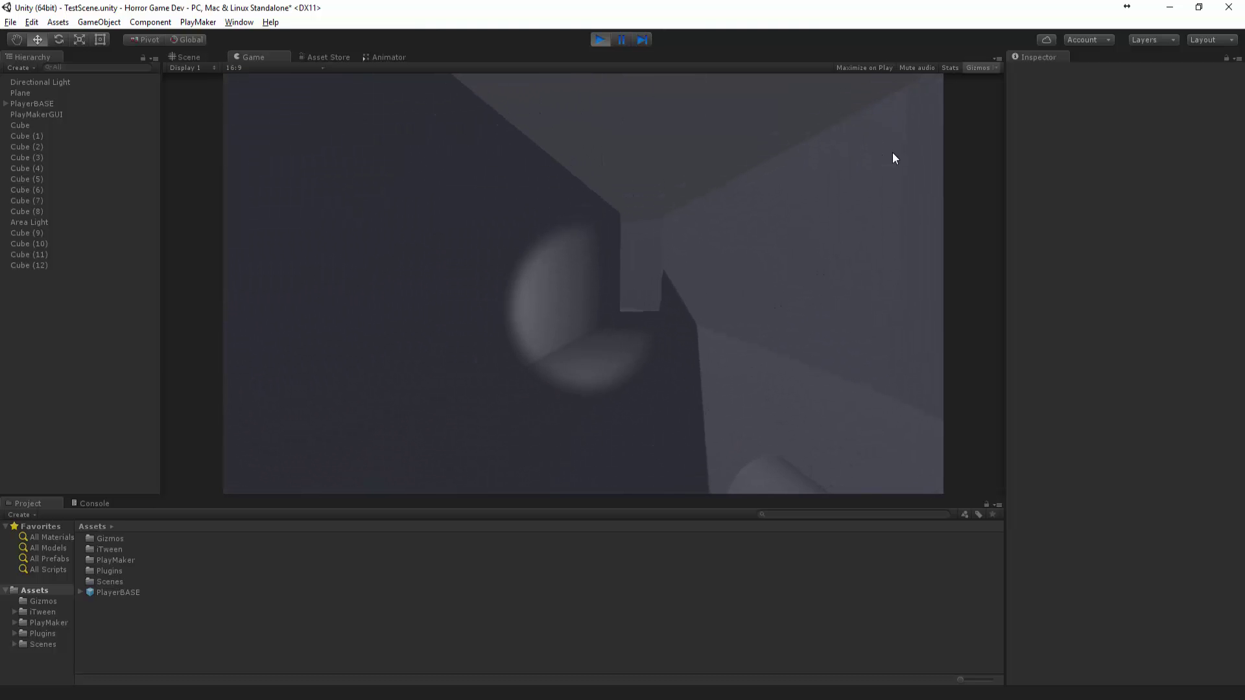
pyautogui.press('w')
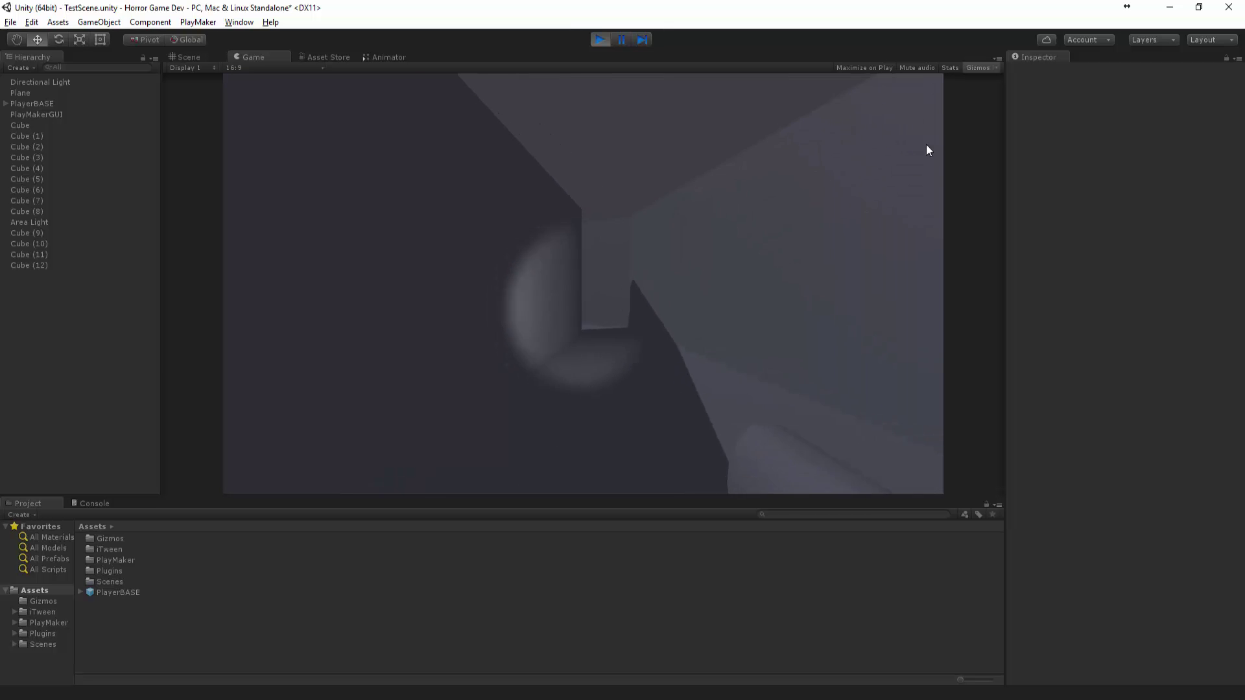
pyautogui.press('w')
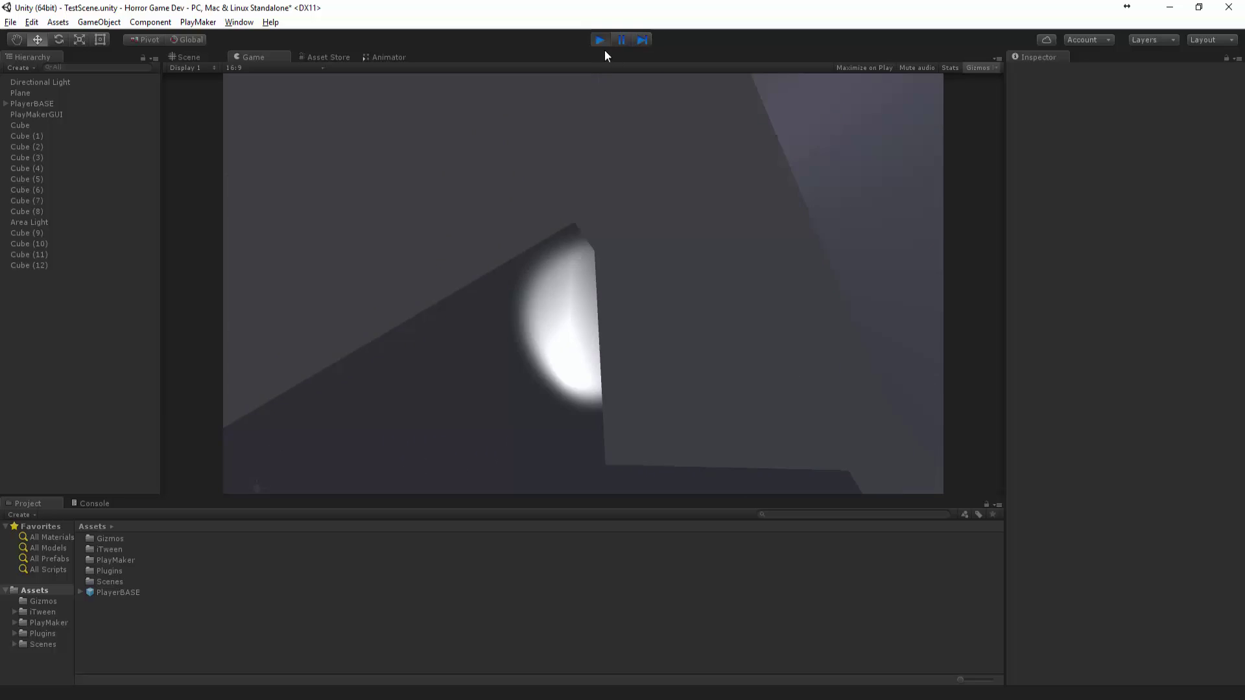
pyautogui.click(601, 40)
# Create an empty game object in the scene and name it ENVIRO.
pyautogui.scroll(-3, 662, 242)
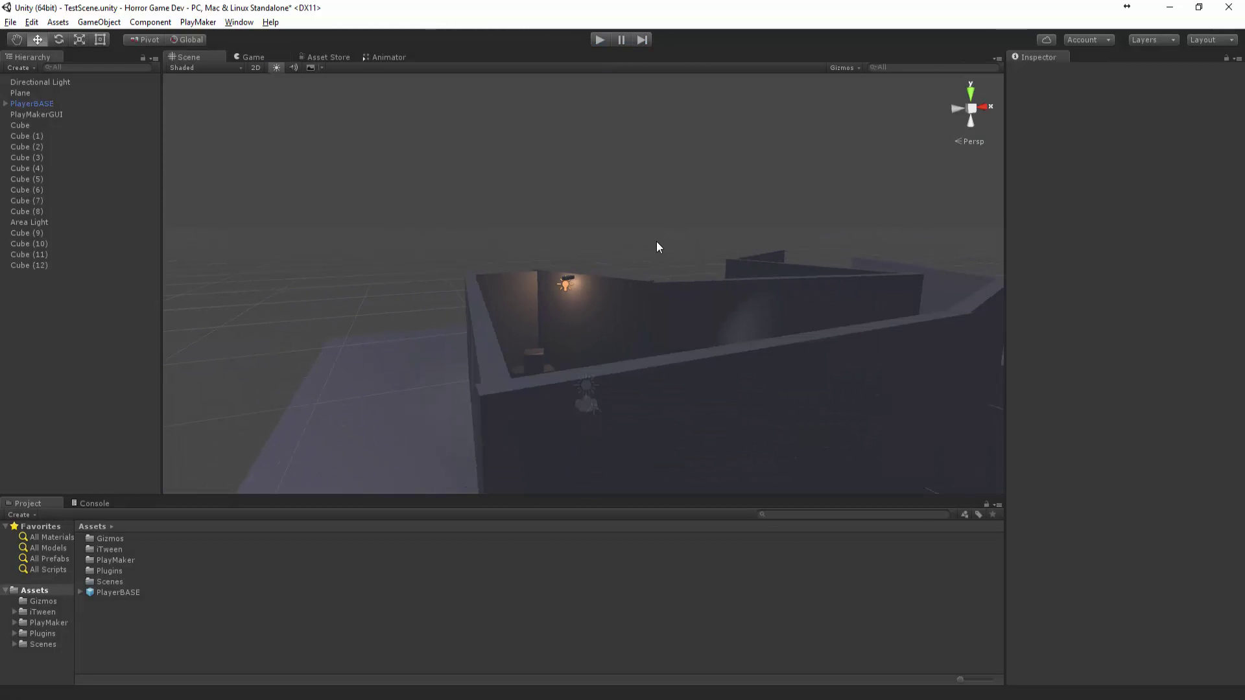
pyautogui.keyDown('alt'); pyautogui.moveTo(659, 240); pyautogui.dragTo(671, 334); pyautogui.keyUp('alt')
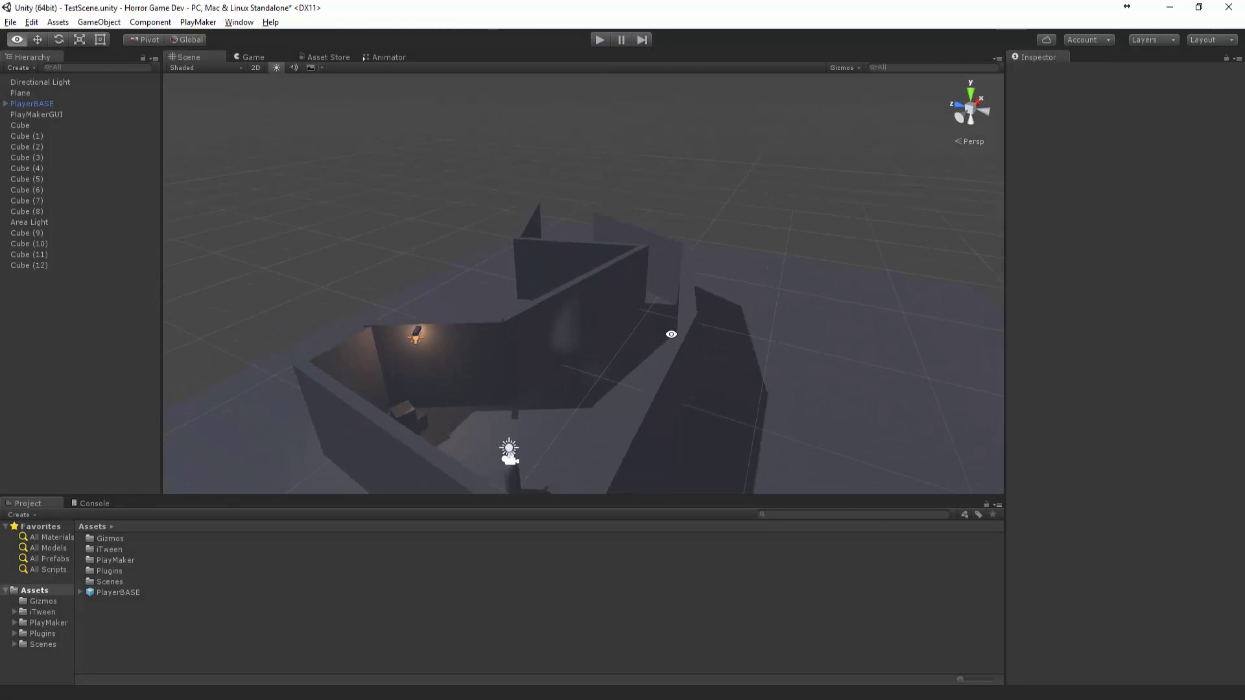
pyautogui.moveTo(671, 334); pyautogui.dragTo(624, 303, button='right')
pyautogui.press('w')
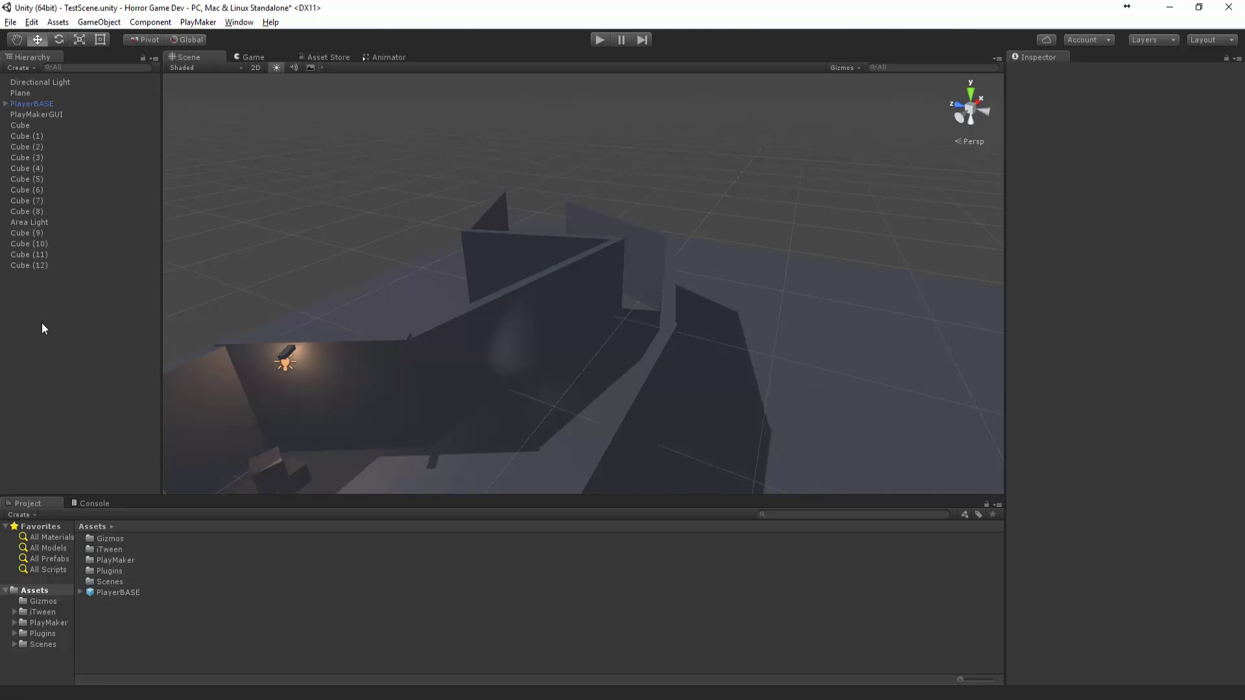
pyautogui.rightClick(44, 324)
pyautogui.click(120, 436)
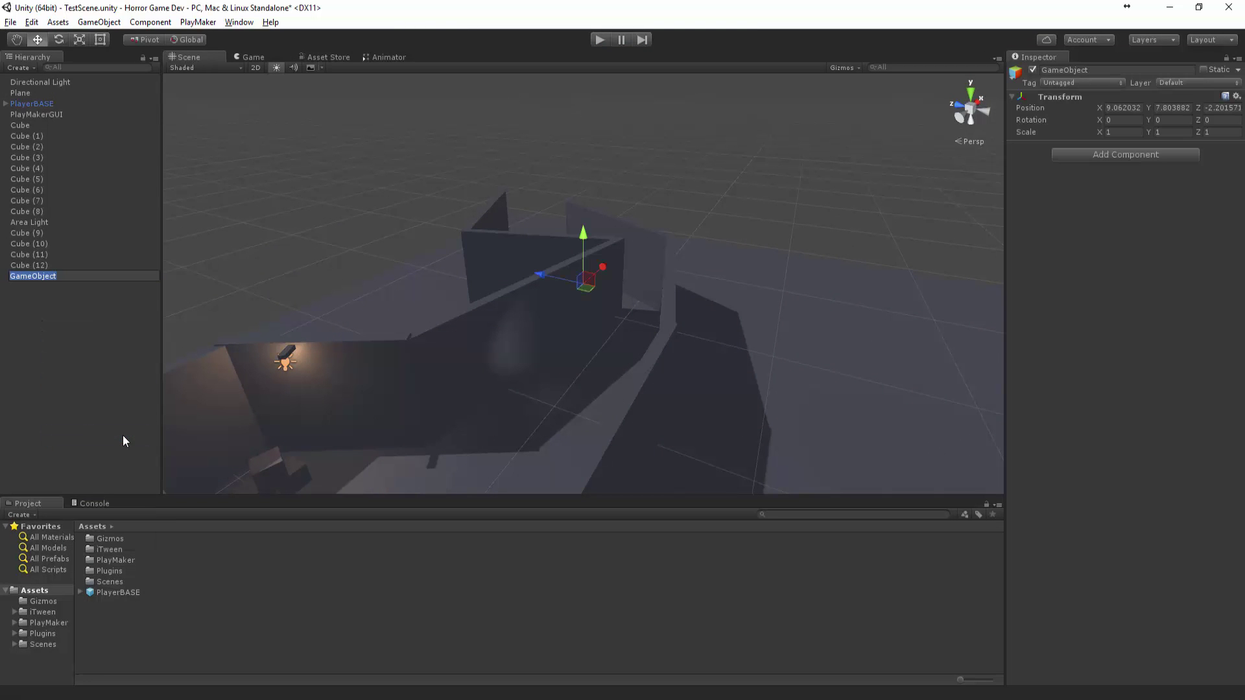
pyautogui.write('ENVIRO')
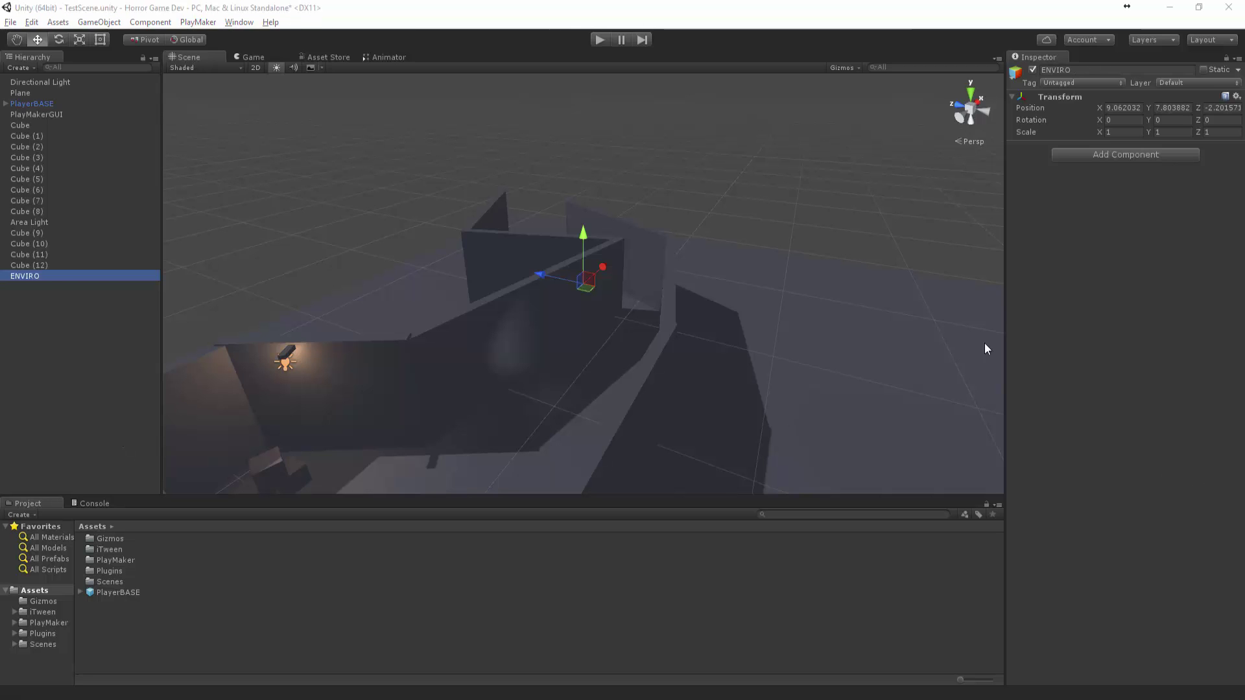
# Group all the cubes and the Area Light under the ENVIRO object.
pyautogui.click(45, 266)
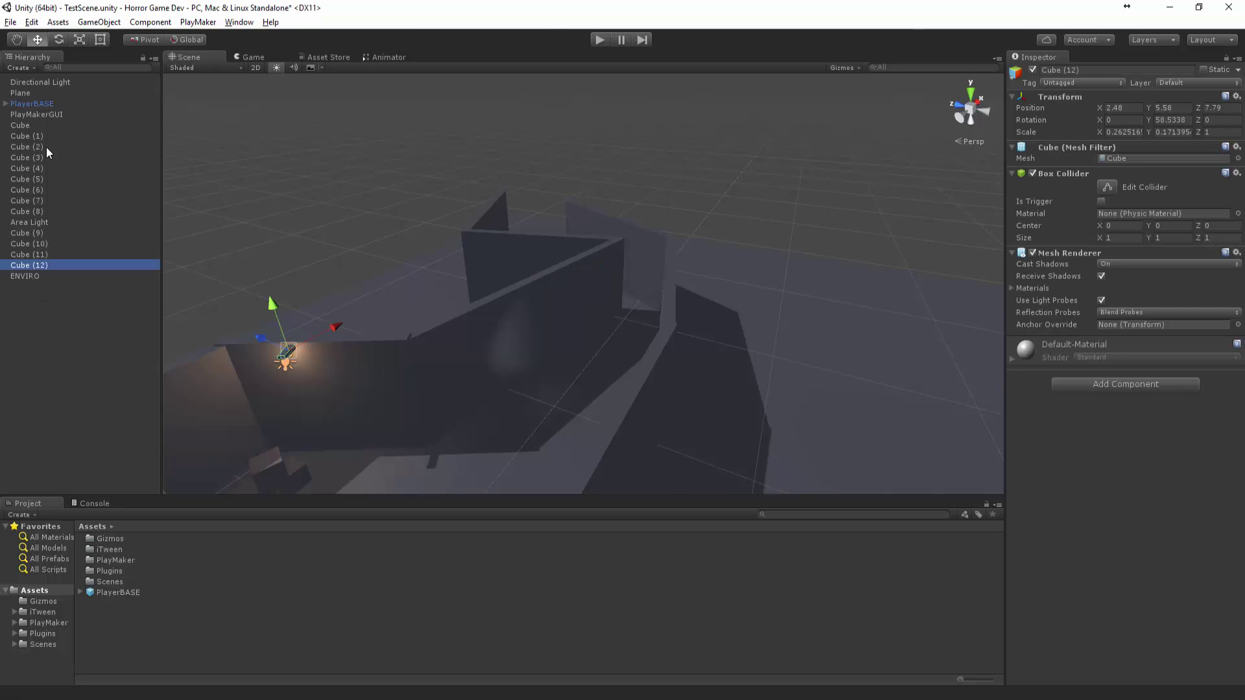
pyautogui.keyDown('shift'); pyautogui.click(33, 124); pyautogui.keyUp('shift')
pyautogui.moveTo(41, 243); pyautogui.dragTo(31, 276)
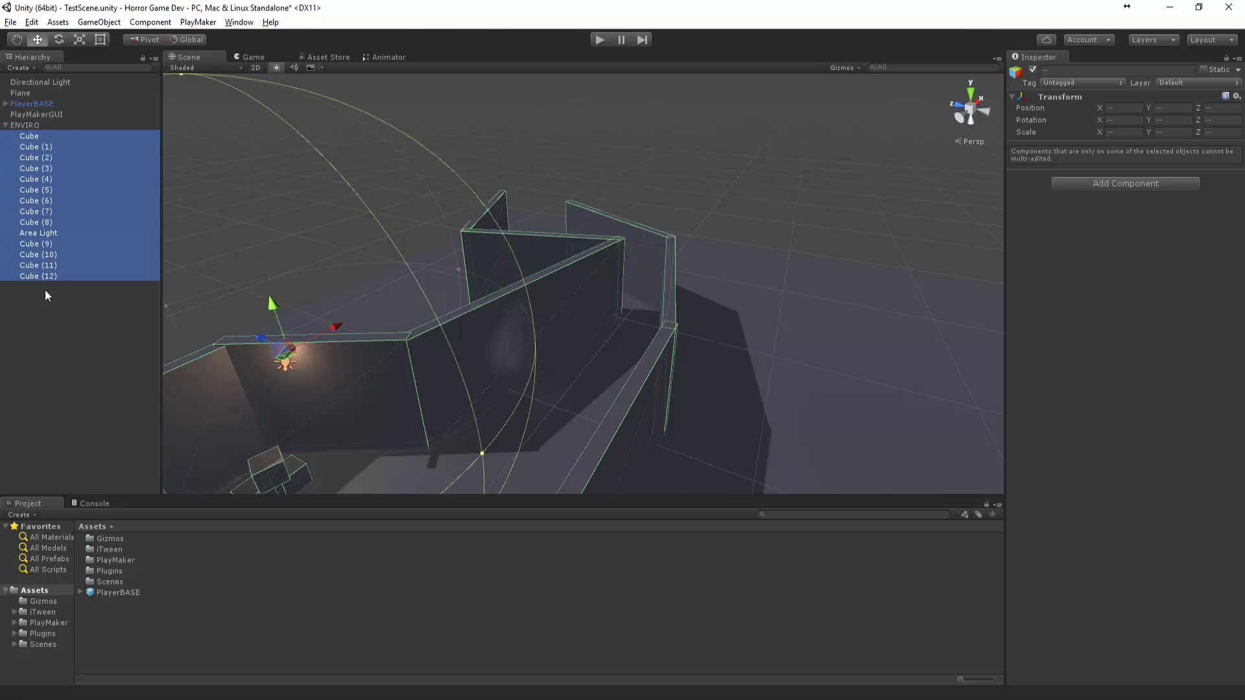
pyautogui.click(45, 289)
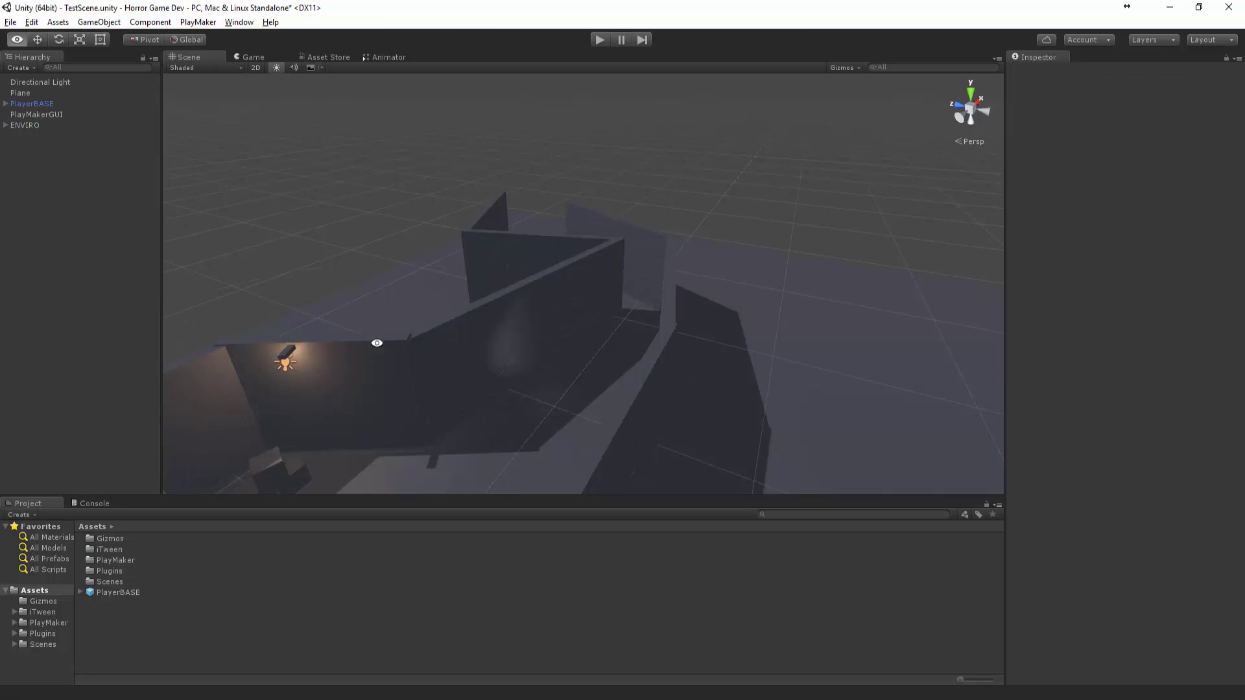
# Move the Plane and the Directional Light into the ENVIRO group so that the hierarchy is tidier.
pyautogui.keyDown('alt'); pyautogui.moveTo(480, 381); pyautogui.dragTo(574, 341); pyautogui.keyUp('alt')
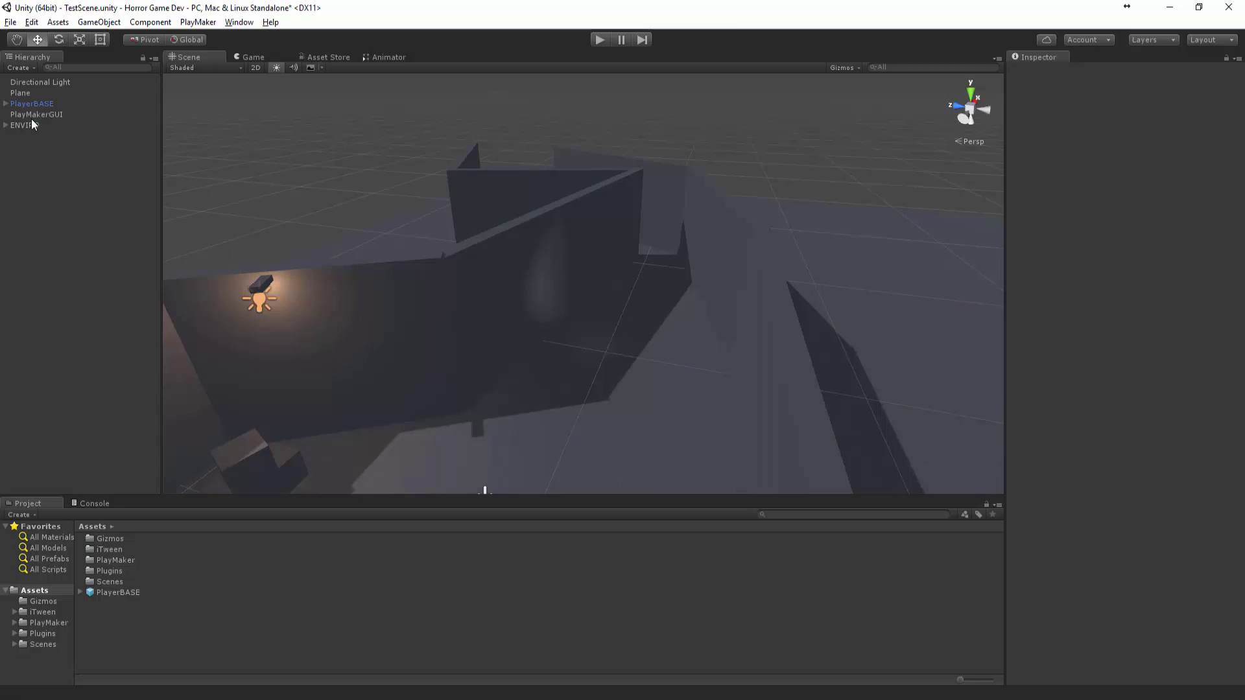
pyautogui.moveTo(34, 121); pyautogui.dragTo(9, 108)
pyautogui.click(29, 168)
pyautogui.click(5, 104)
pyautogui.click(42, 181)
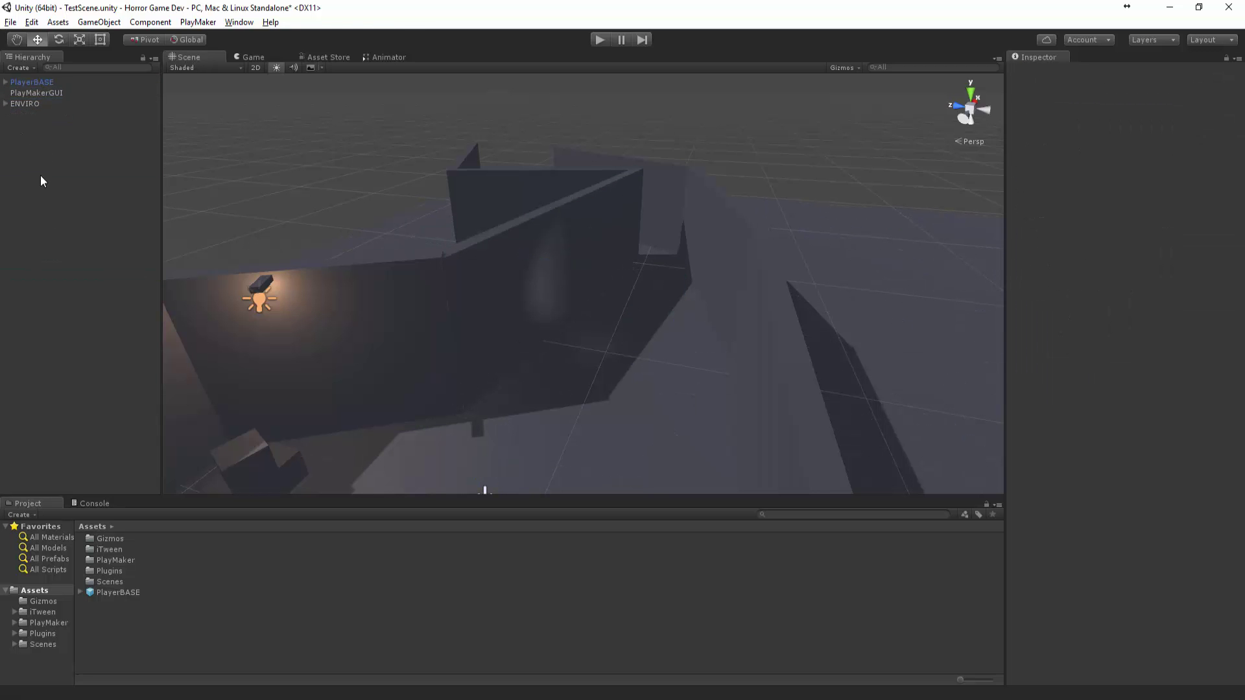
# Select the Spotlight on the player's flashlight cylinder and raise its range to 19.1.
pyautogui.keyDown('alt'); pyautogui.moveTo(506, 324); pyautogui.dragTo(526, 283); pyautogui.keyUp('alt')
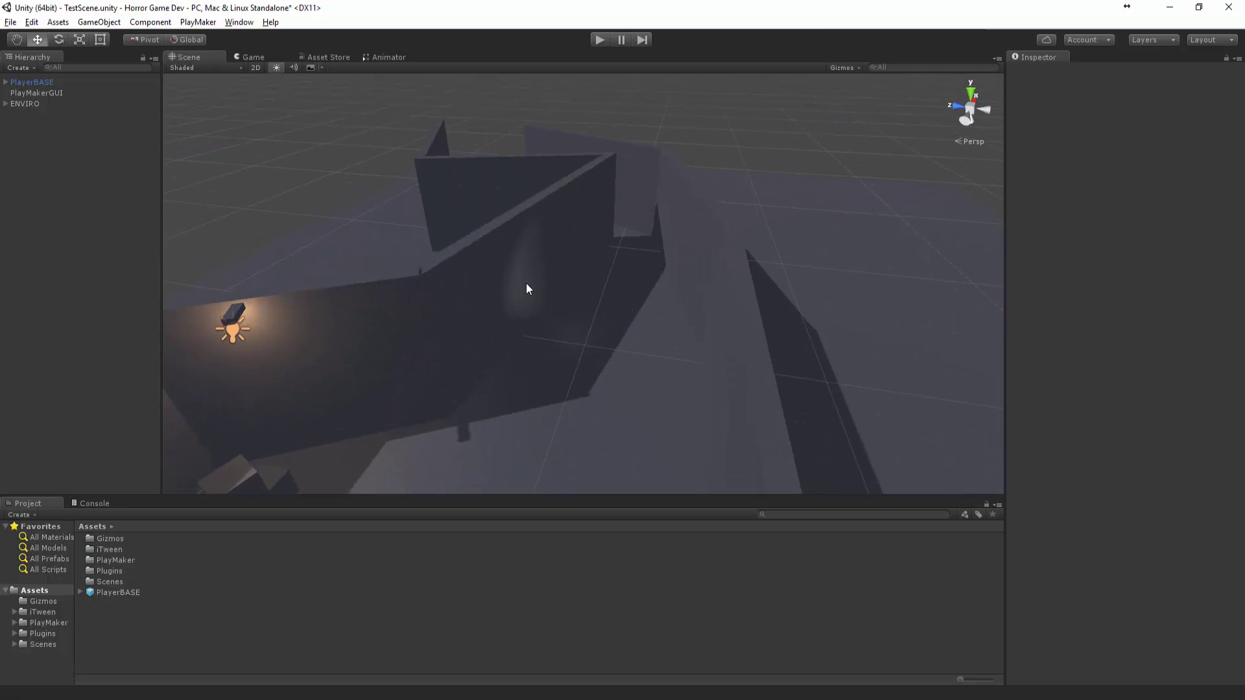
pyautogui.click(527, 283)
pyautogui.keyDown('alt'); pyautogui.moveTo(612, 336); pyautogui.dragTo(212, 345); pyautogui.keyUp('alt')
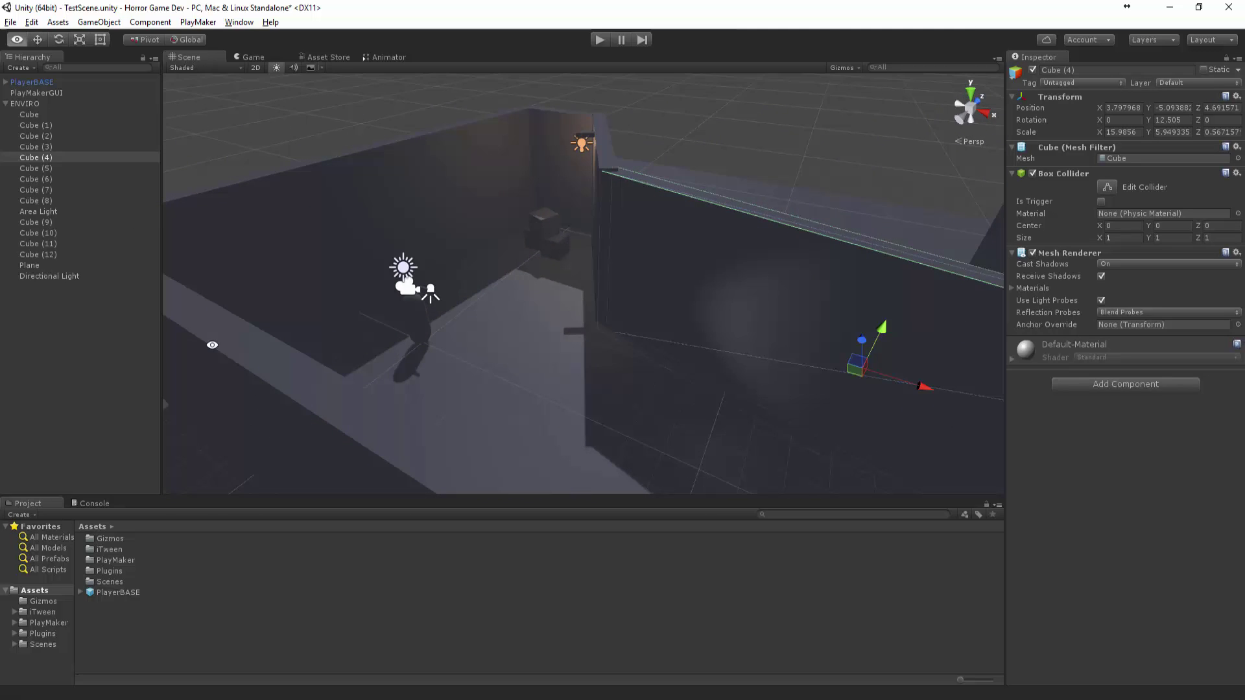
pyautogui.click(391, 321)
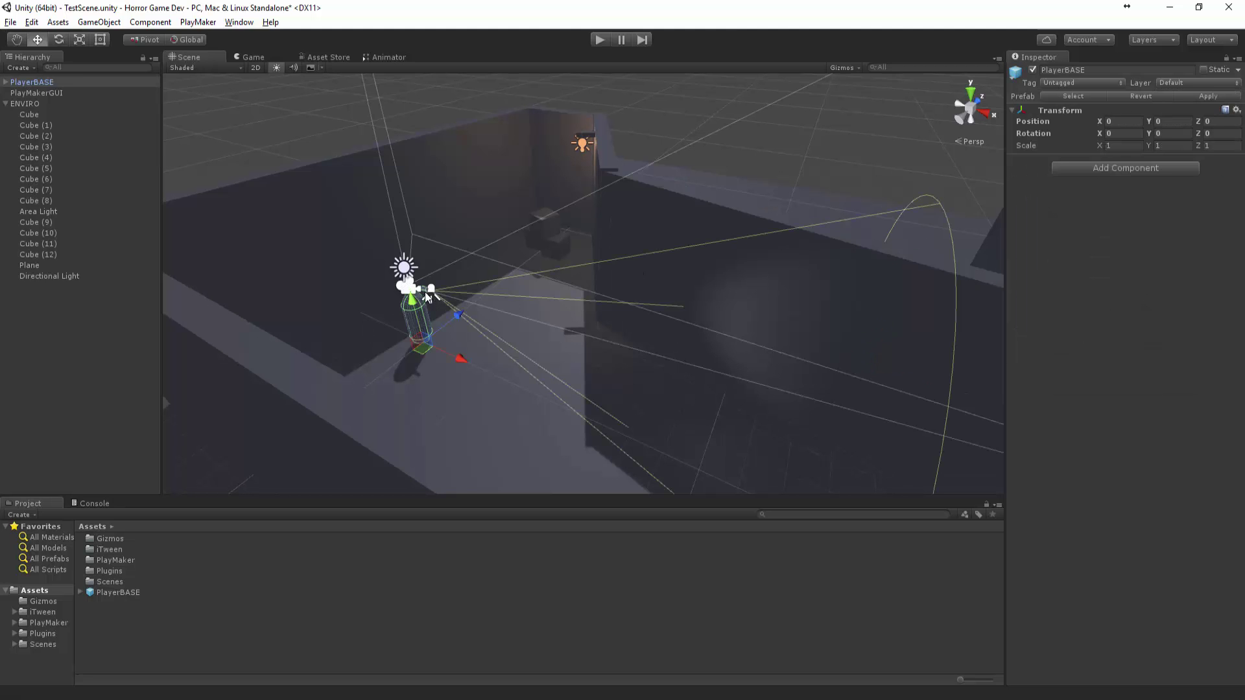
pyautogui.click(427, 295)
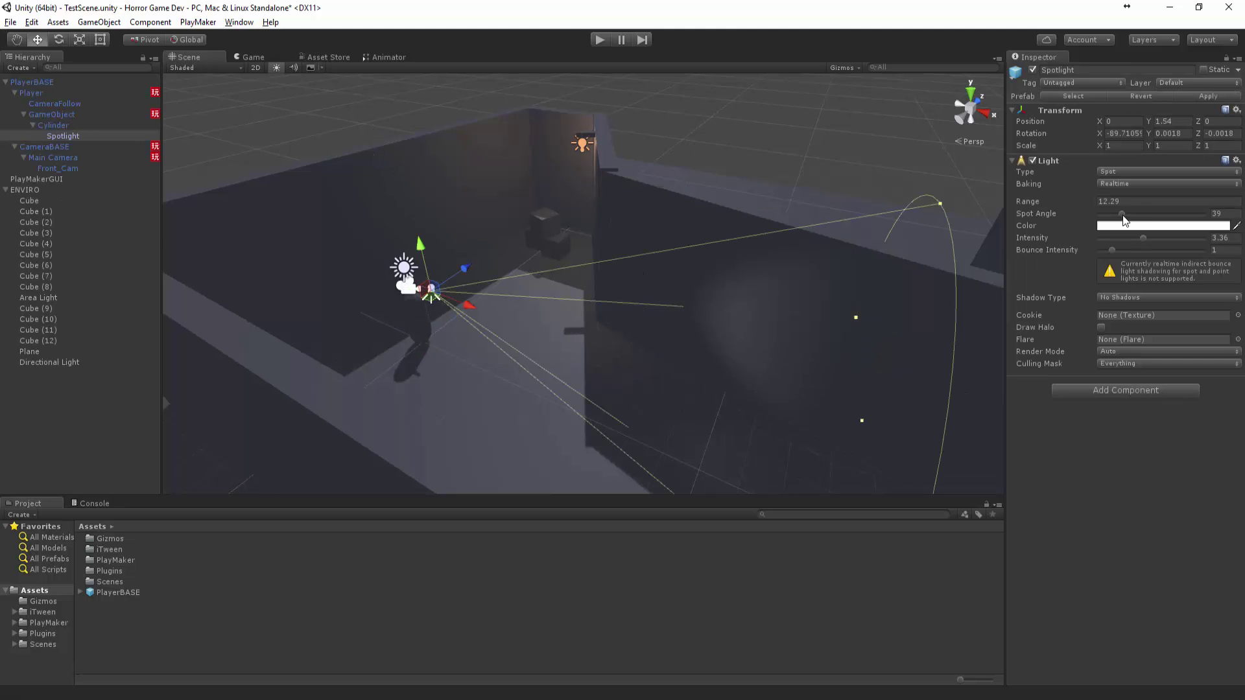
pyautogui.moveTo(1090, 203); pyautogui.dragTo(1137, 198)
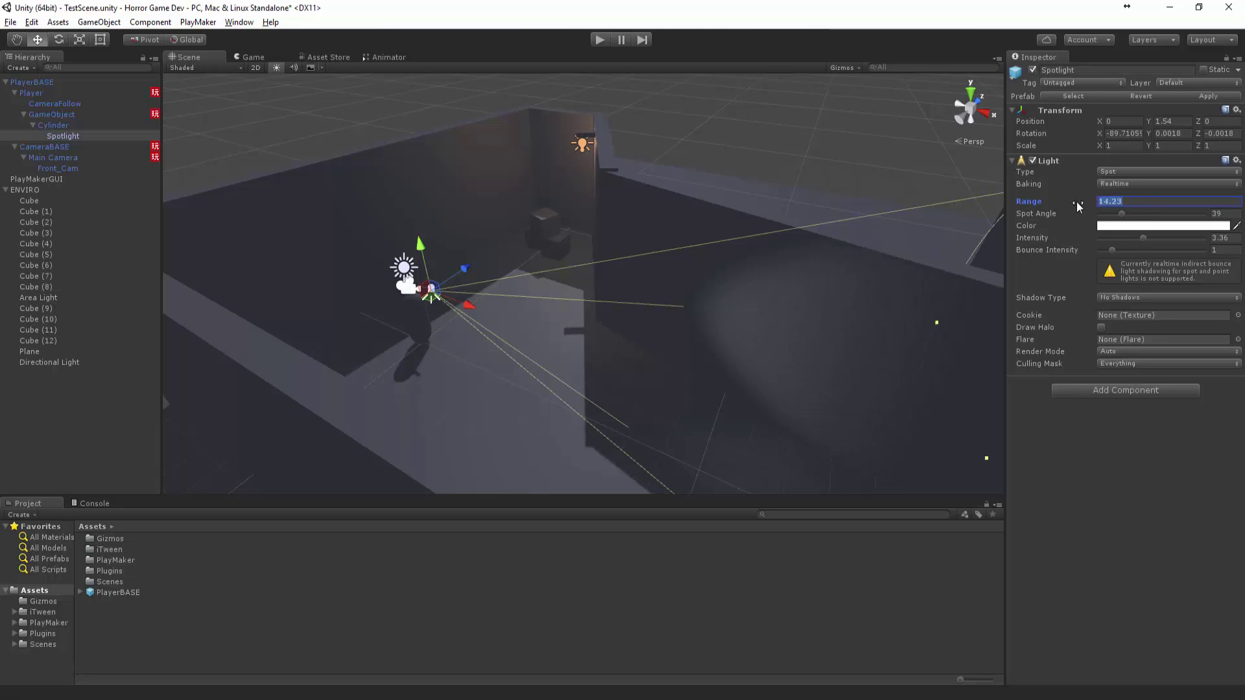
pyautogui.keyDown('alt'); pyautogui.moveTo(808, 279); pyautogui.dragTo(966, 299); pyautogui.keyUp('alt')
# Play-test the flashlight's longer reach down the corridor and stop the game.
pyautogui.click(604, 43)
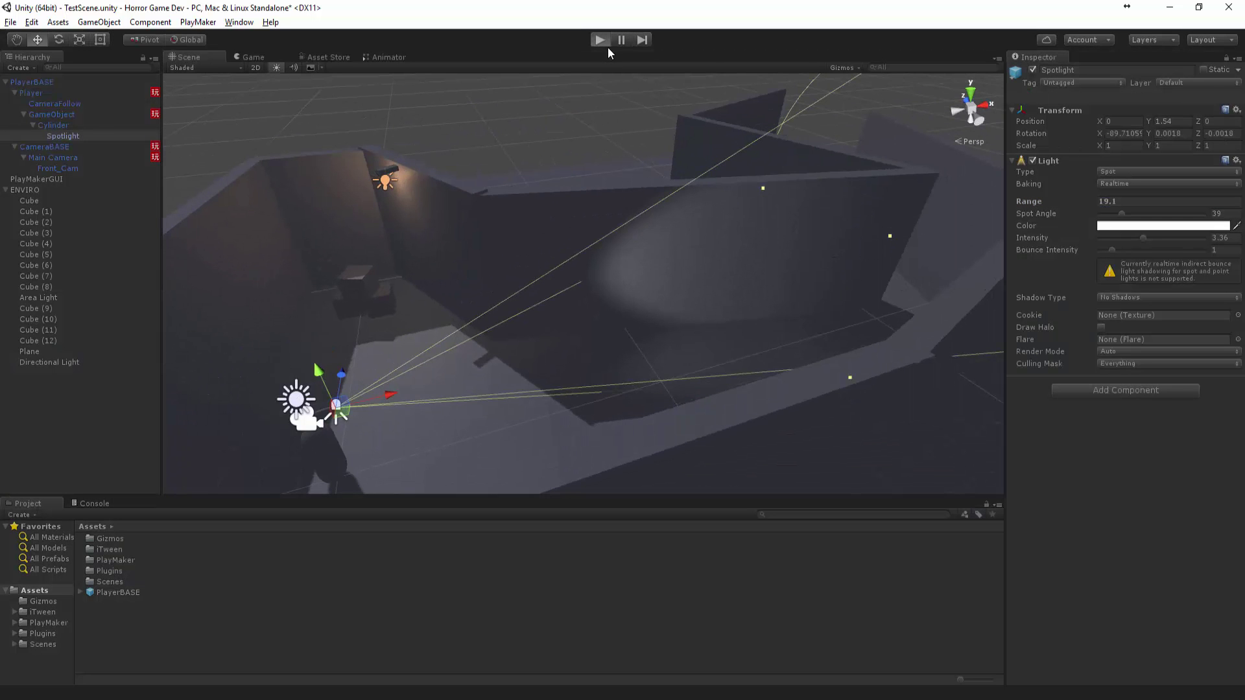
pyautogui.click(599, 40)
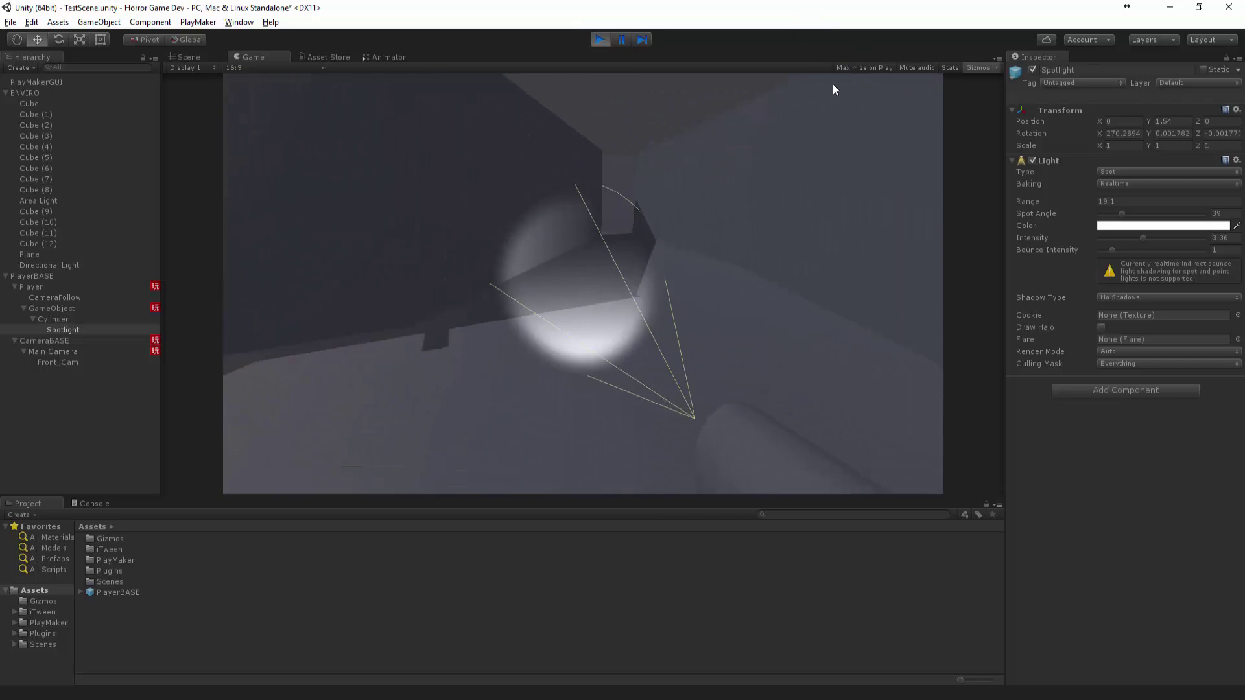
pyautogui.click(599, 39)
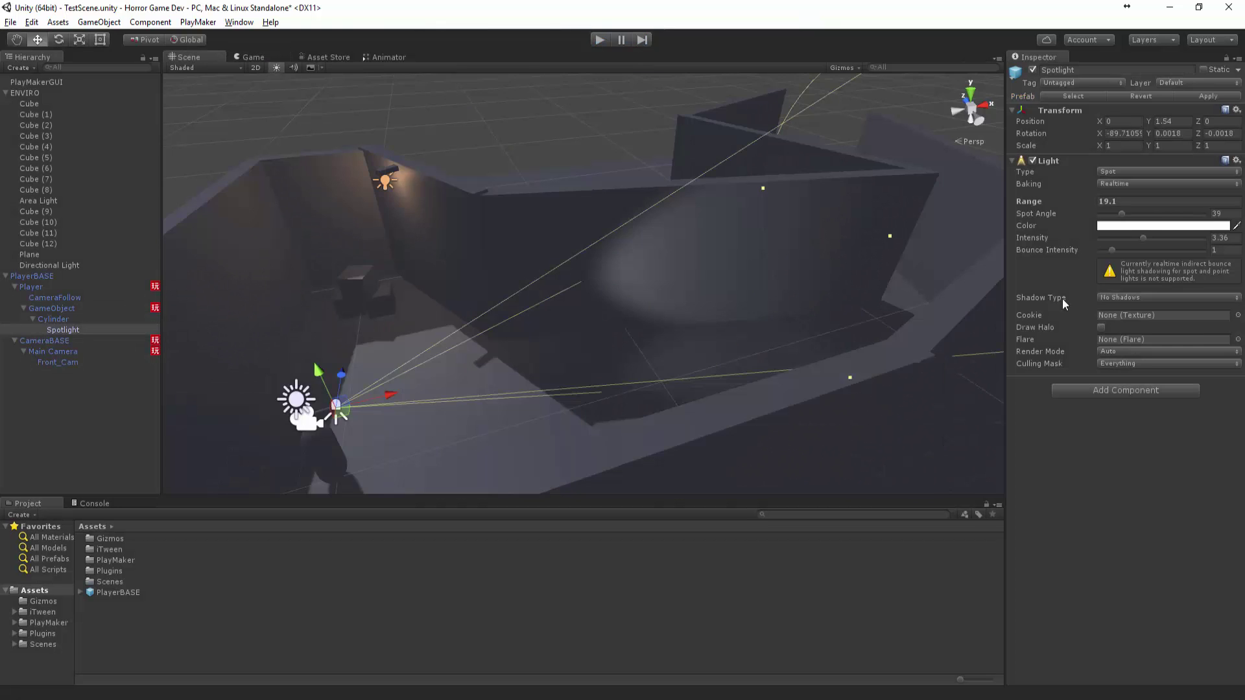
# Set the flashlight's shadow type to Soft Shadows and play-test its shadows at the cube pile and walls.
pyautogui.click(1125, 297)
pyautogui.click(1132, 339)
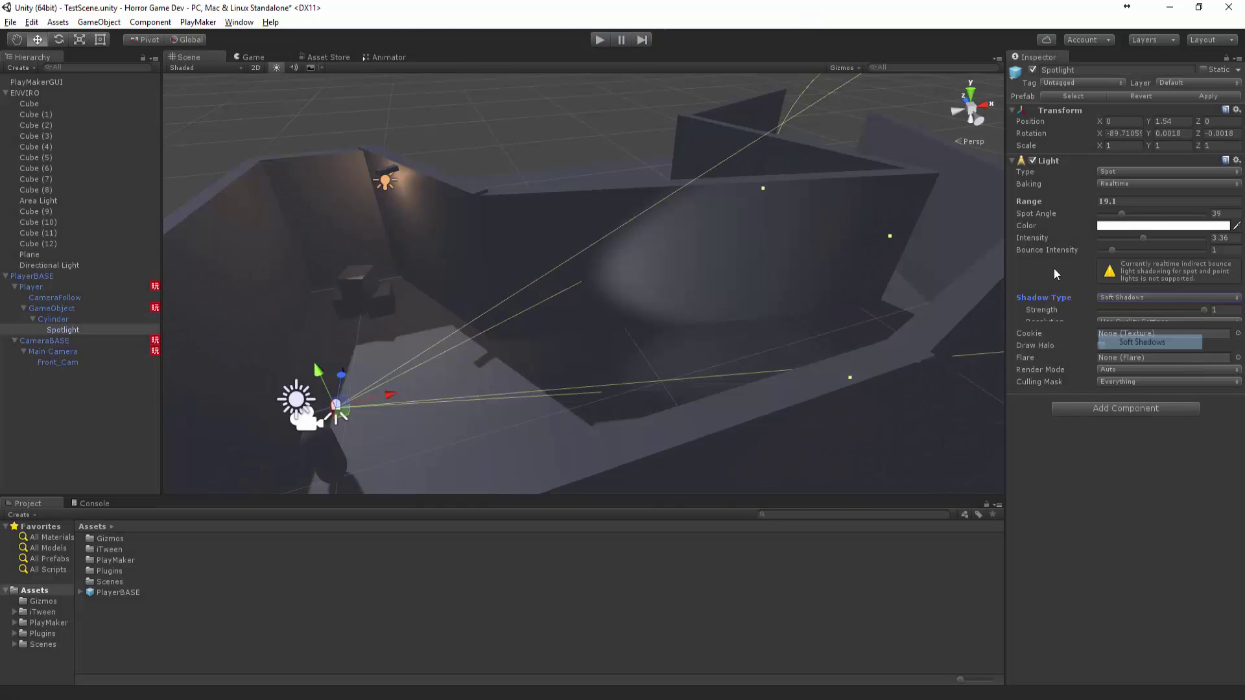
pyautogui.click(599, 40)
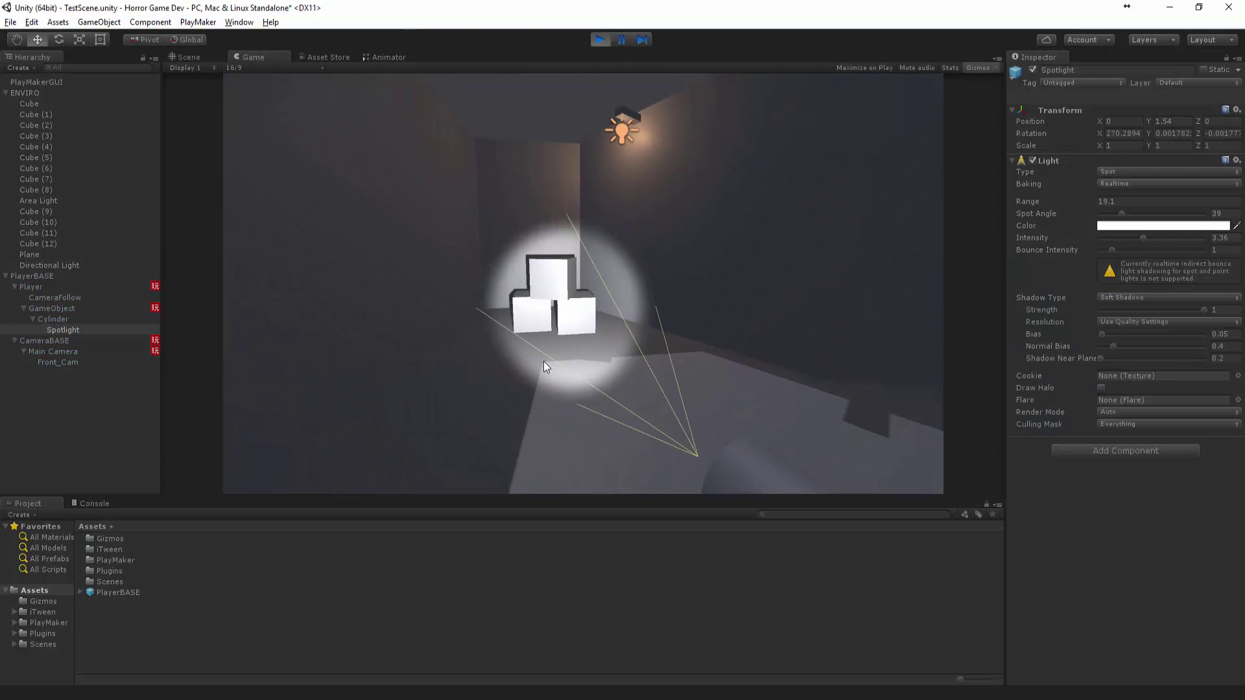
pyautogui.press('w')
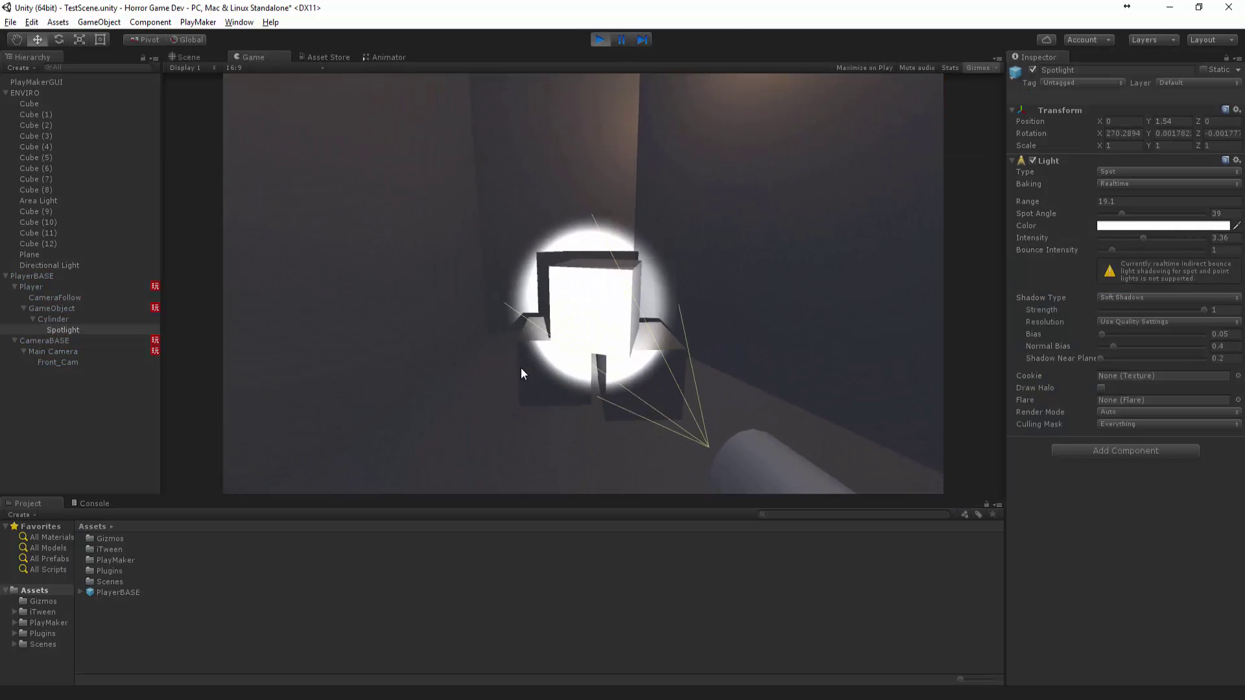
pyautogui.press('a')
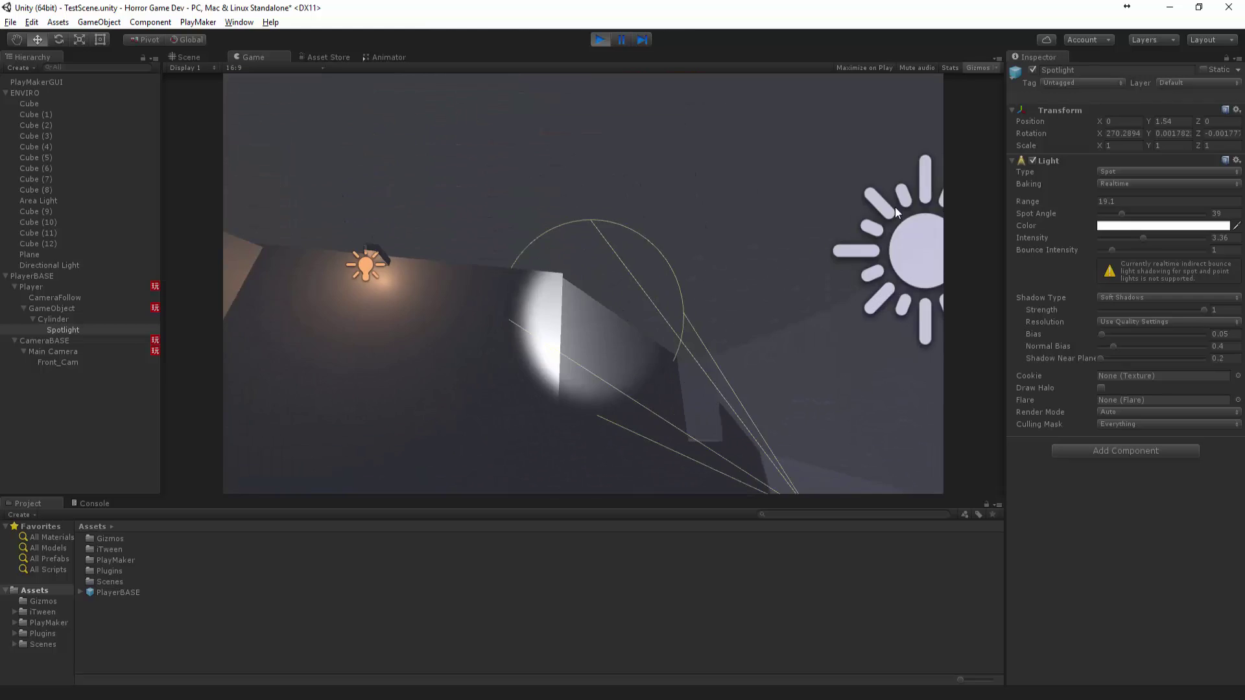
pyautogui.click(600, 40)
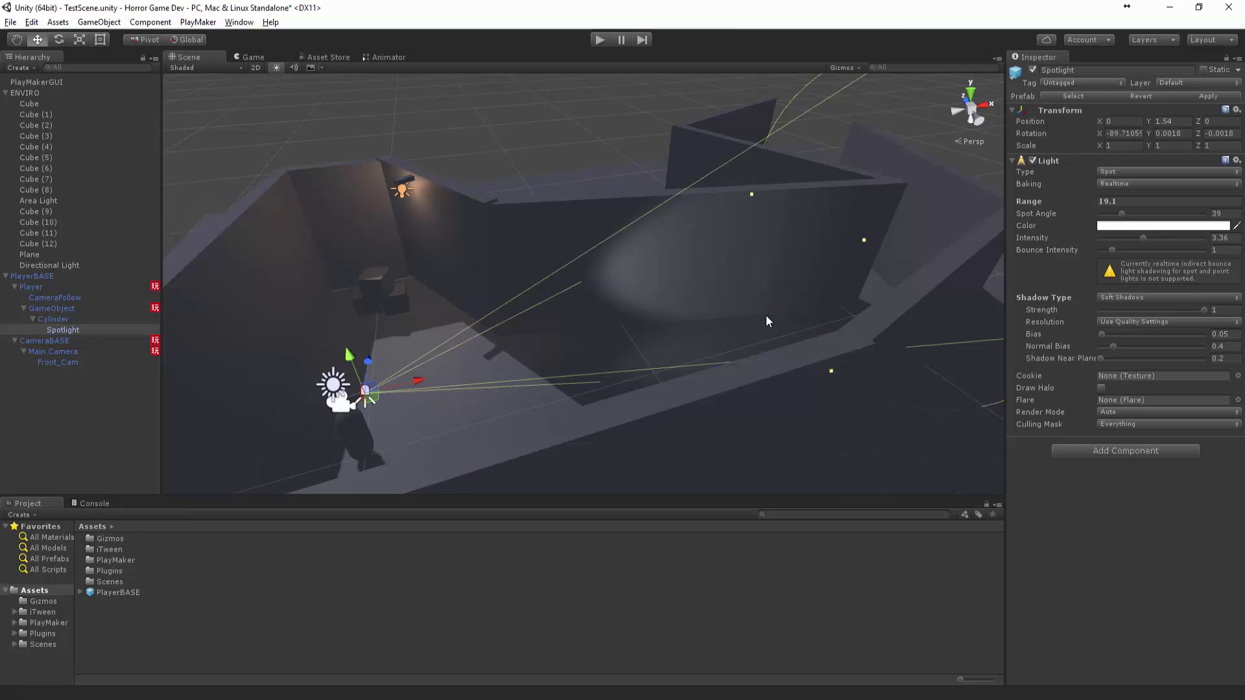
# Tint the flashlight's spotlight a pale yellowish off-white, about hex E2DFC9.
pyautogui.click(1122, 229)
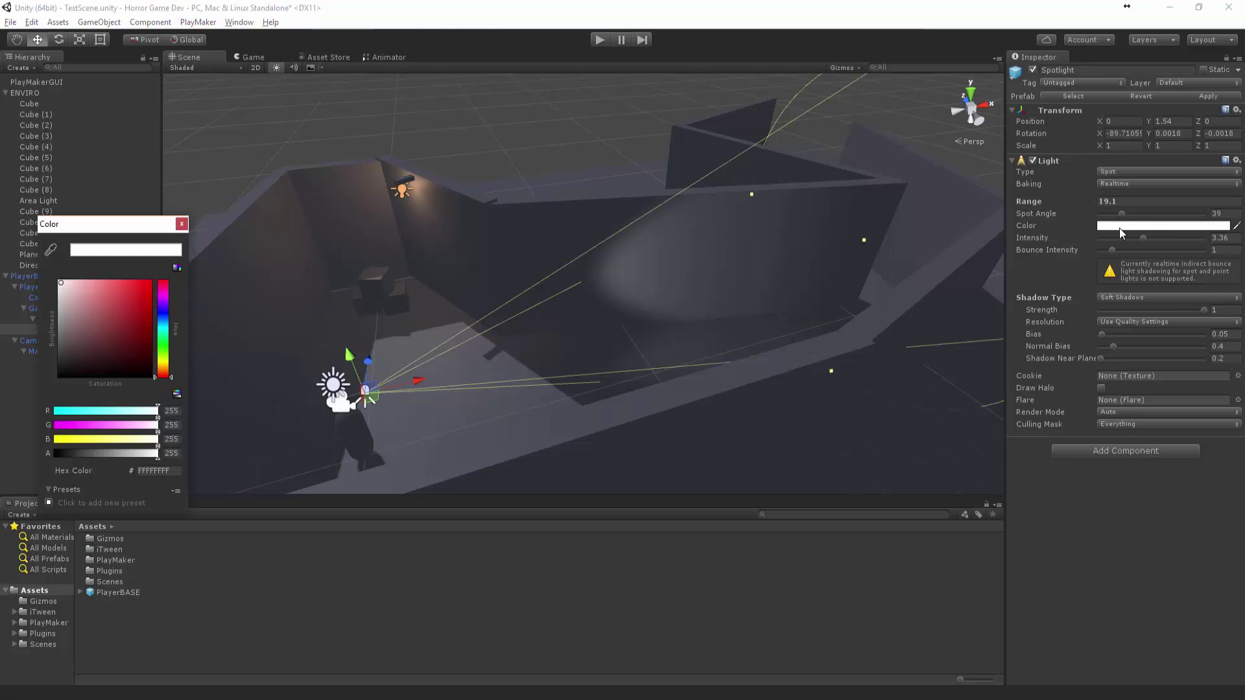
pyautogui.click(161, 328)
pyautogui.moveTo(81, 290); pyautogui.dragTo(80, 282)
pyautogui.moveTo(163, 332); pyautogui.dragTo(161, 363)
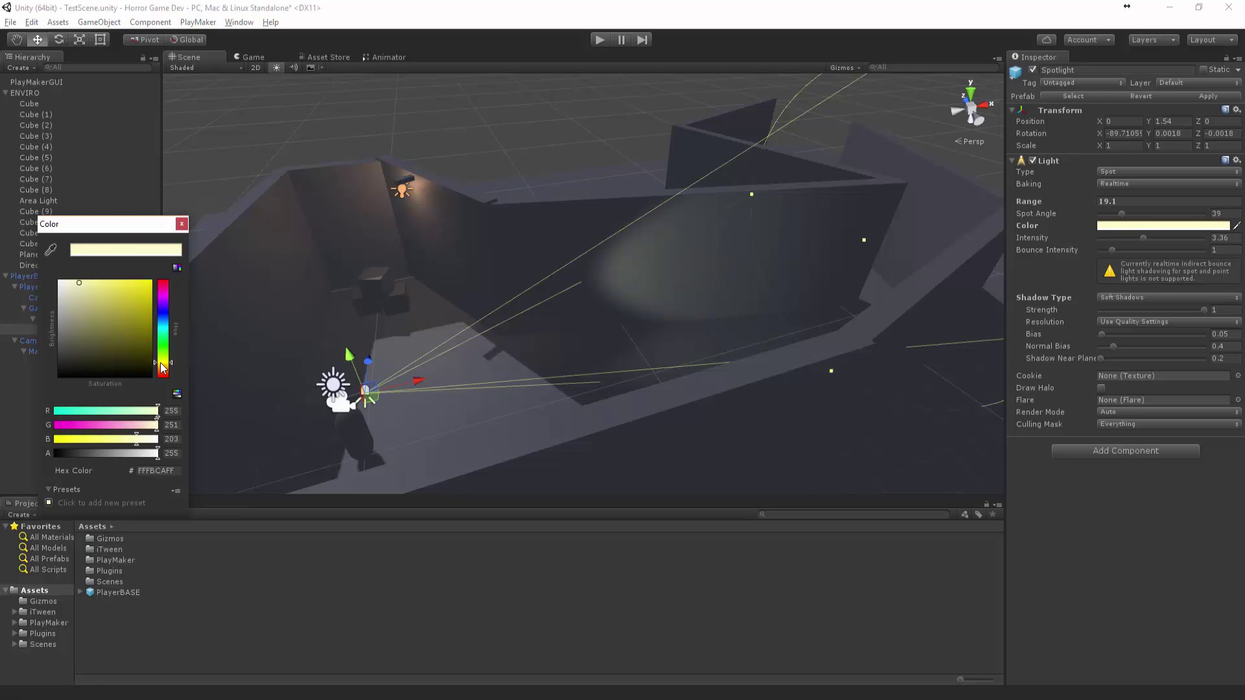
pyautogui.moveTo(79, 291)
pyautogui.mouseDown()
pyautogui.moveTo(38, 267)
pyautogui.moveTo(71, 293)
pyautogui.mouseUp()
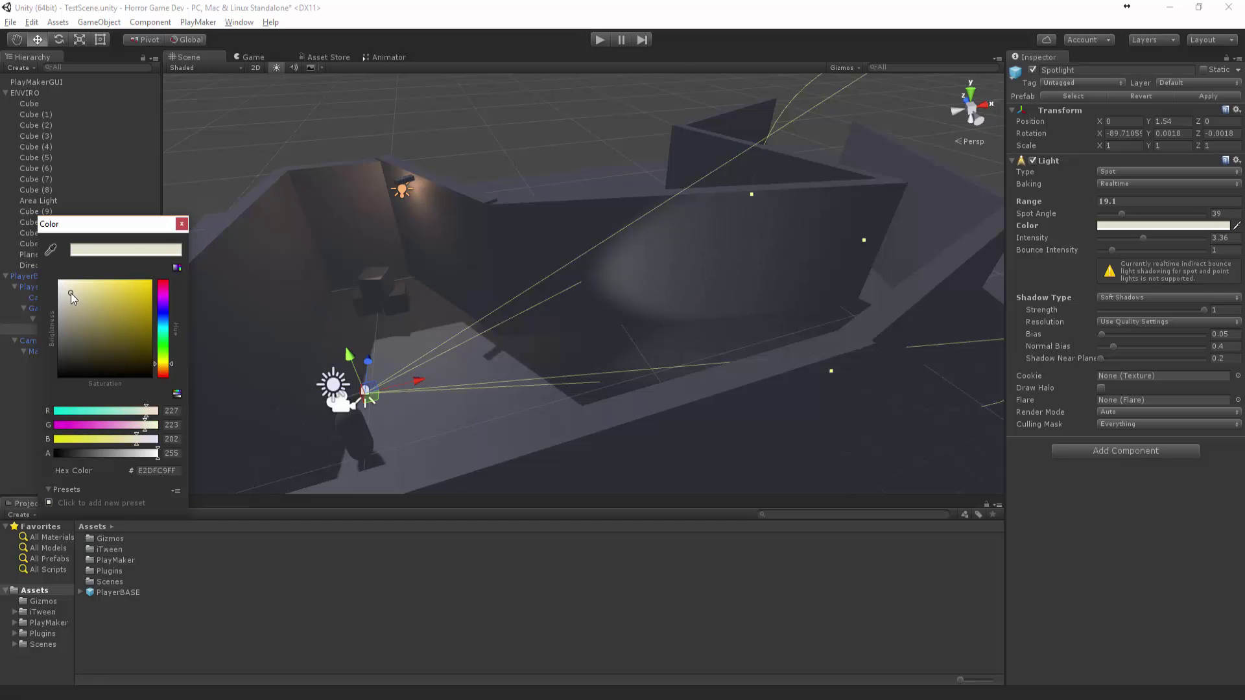
pyautogui.click(181, 224)
# Play-test the tinted flashlight in the corridor, toggling the game view's gizmos, and stop the game.
pyautogui.click(600, 41)
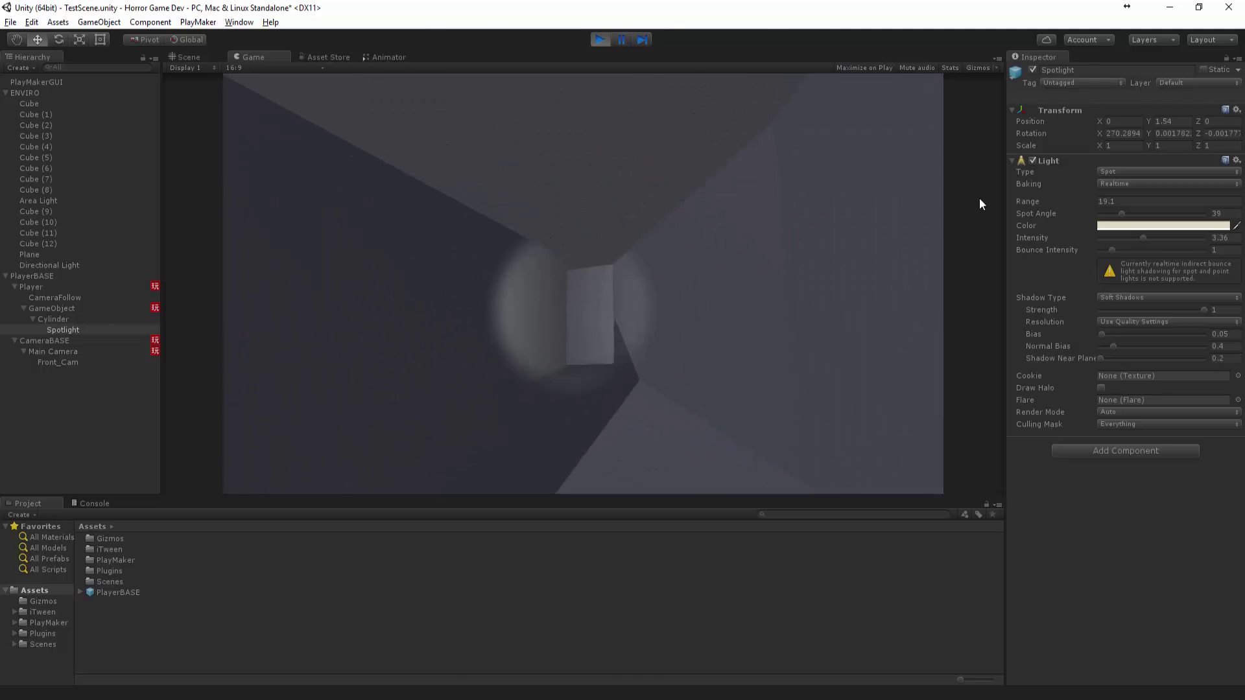
pyautogui.click(975, 67)
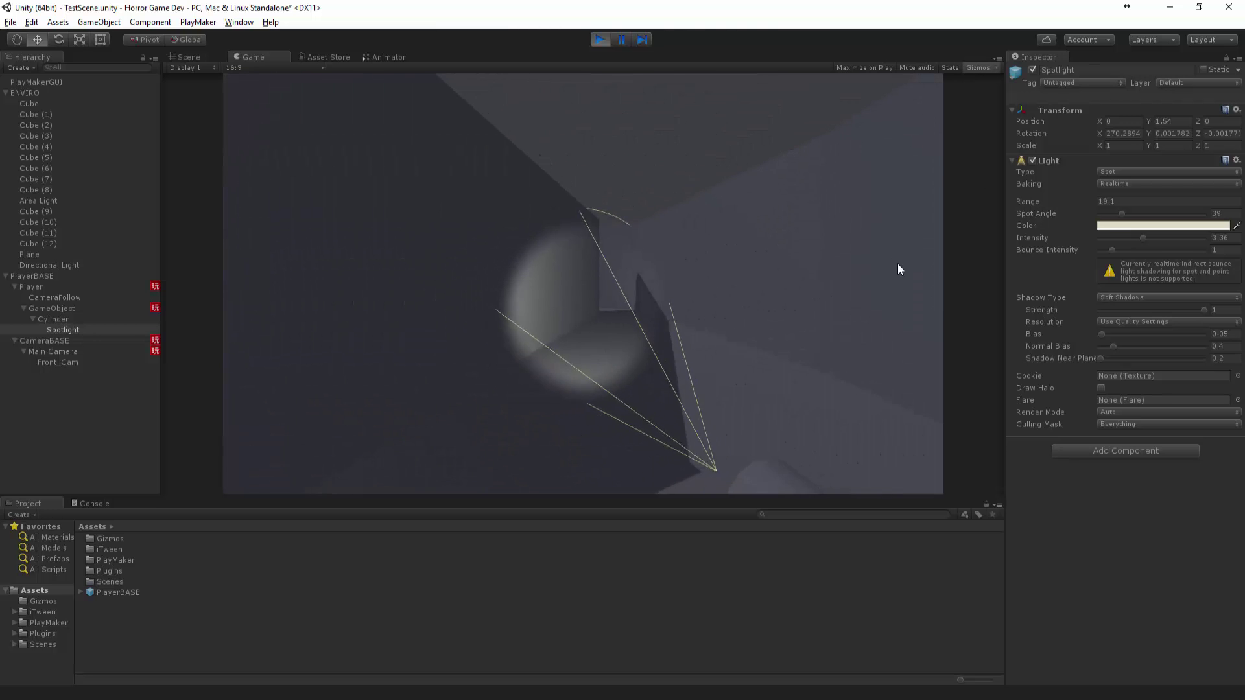
pyautogui.hotkey('ctrl', 'p')
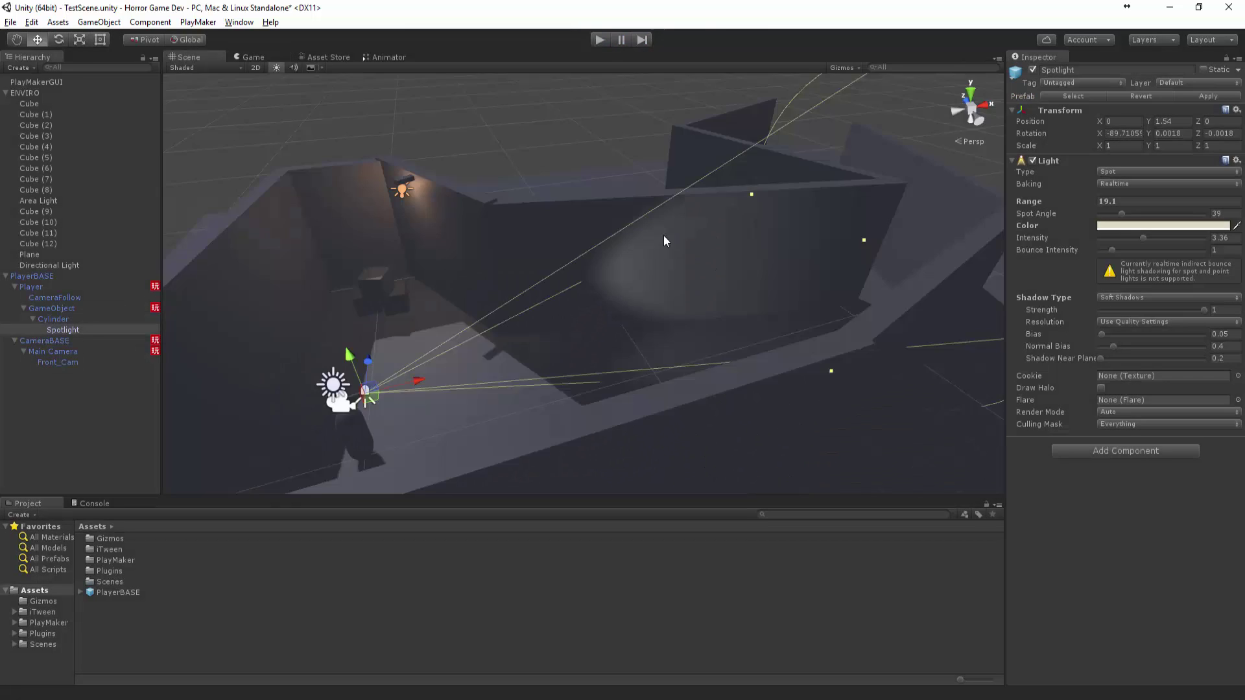
# Collapse the ENVIRO group and create a new top-level 3D cube near the corridor's narrow passage.
pyautogui.scroll(-3, 663, 240)
pyautogui.click(563, 182)
pyautogui.keyDown('alt'); pyautogui.moveTo(566, 187); pyautogui.dragTo(596, 227); pyautogui.keyUp('alt')
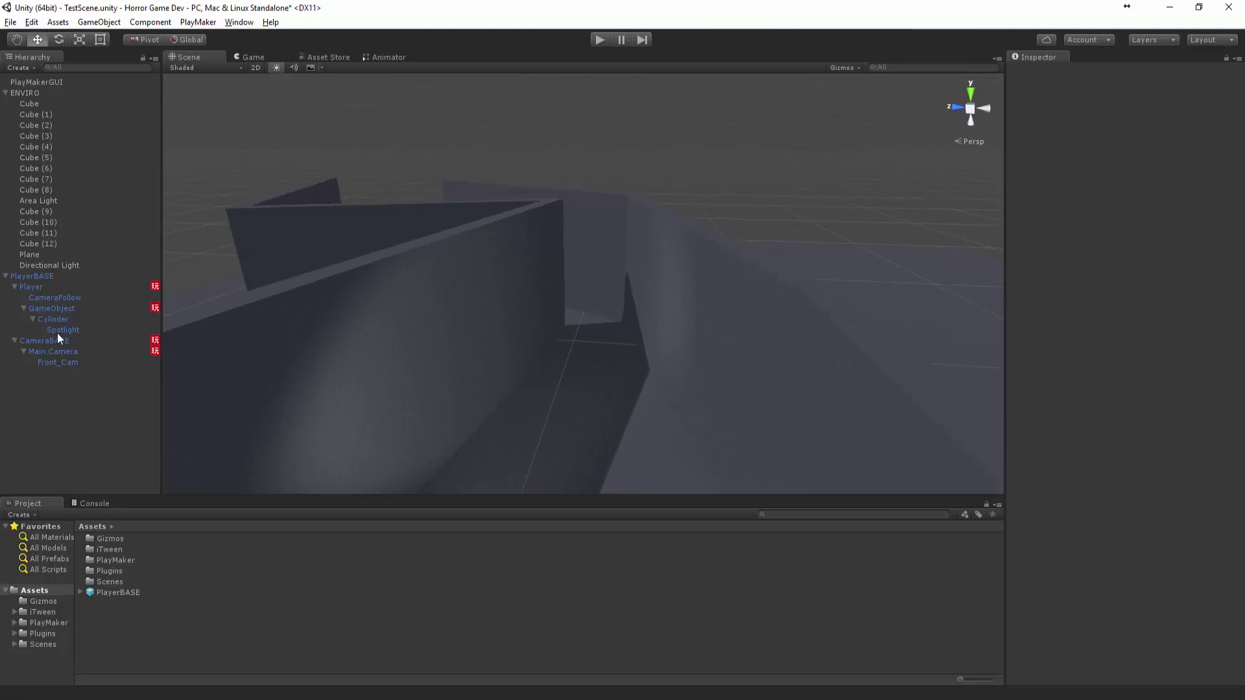
pyautogui.click(5, 93)
pyautogui.rightClick(44, 288)
pyautogui.moveTo(89, 414)
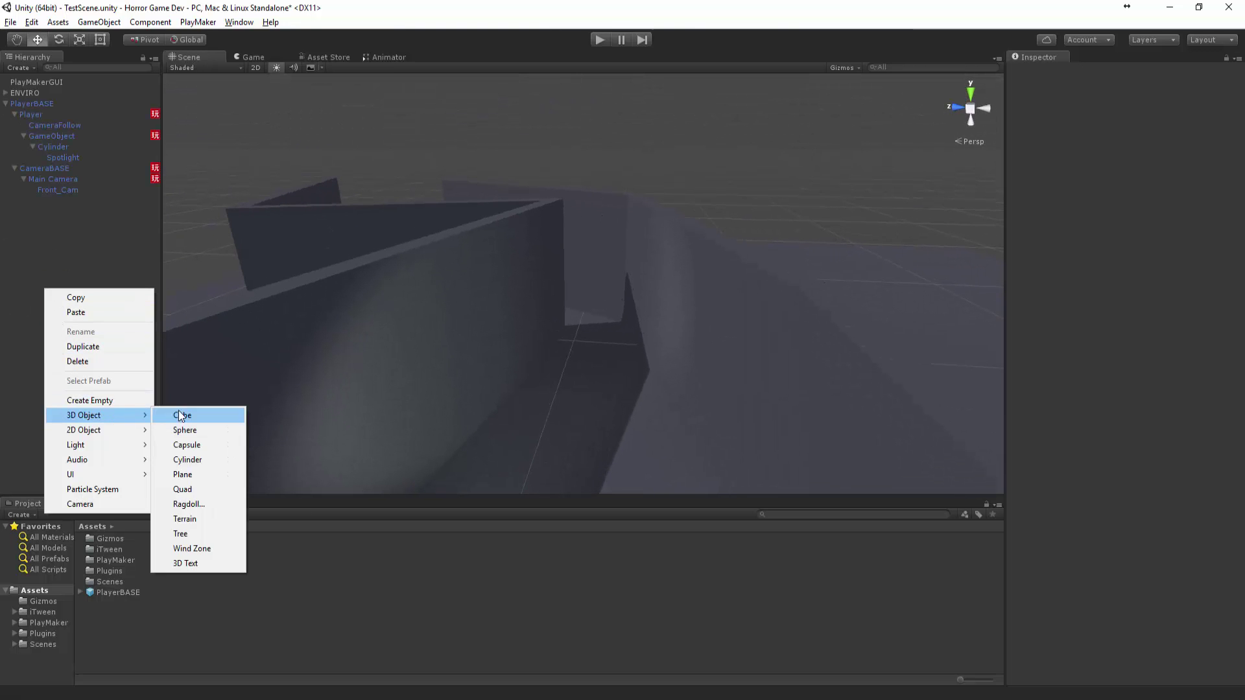
pyautogui.click(176, 415)
# Move, rotate and enlarge the new cube to block the passage, at about -32.34° Y rotation and a scale of about 2.94 × 4.94 × 3.89.
pyautogui.keyDown('alt'); pyautogui.moveTo(551, 277); pyautogui.dragTo(1002, 414); pyautogui.keyUp('alt')
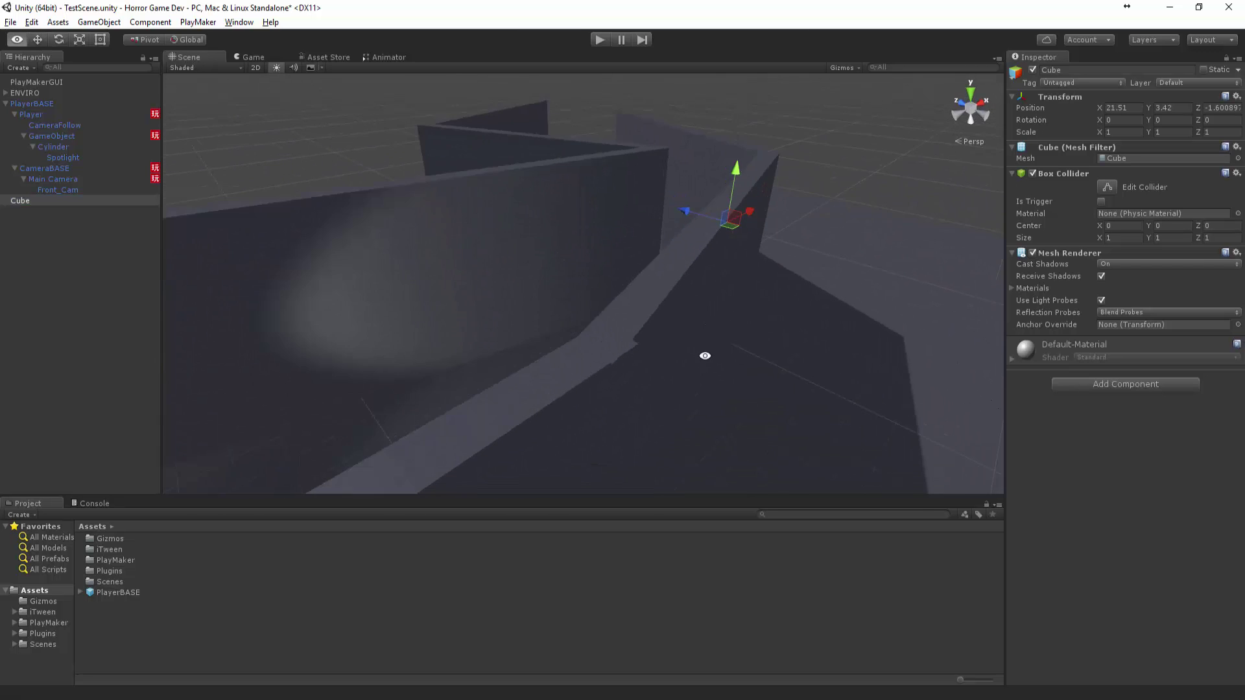
pyautogui.keyDown('alt'); pyautogui.moveTo(705, 356); pyautogui.dragTo(547, 166); pyautogui.keyUp('alt')
pyautogui.moveTo(500, 252); pyautogui.dragTo(483, 252)
pyautogui.keyDown('alt'); pyautogui.moveTo(534, 328); pyautogui.dragTo(488, 253); pyautogui.keyUp('alt')
pyautogui.press('e')
pyautogui.press('w')
pyautogui.keyDown('alt'); pyautogui.moveTo(563, 297); pyautogui.dragTo(751, 443); pyautogui.keyUp('alt')
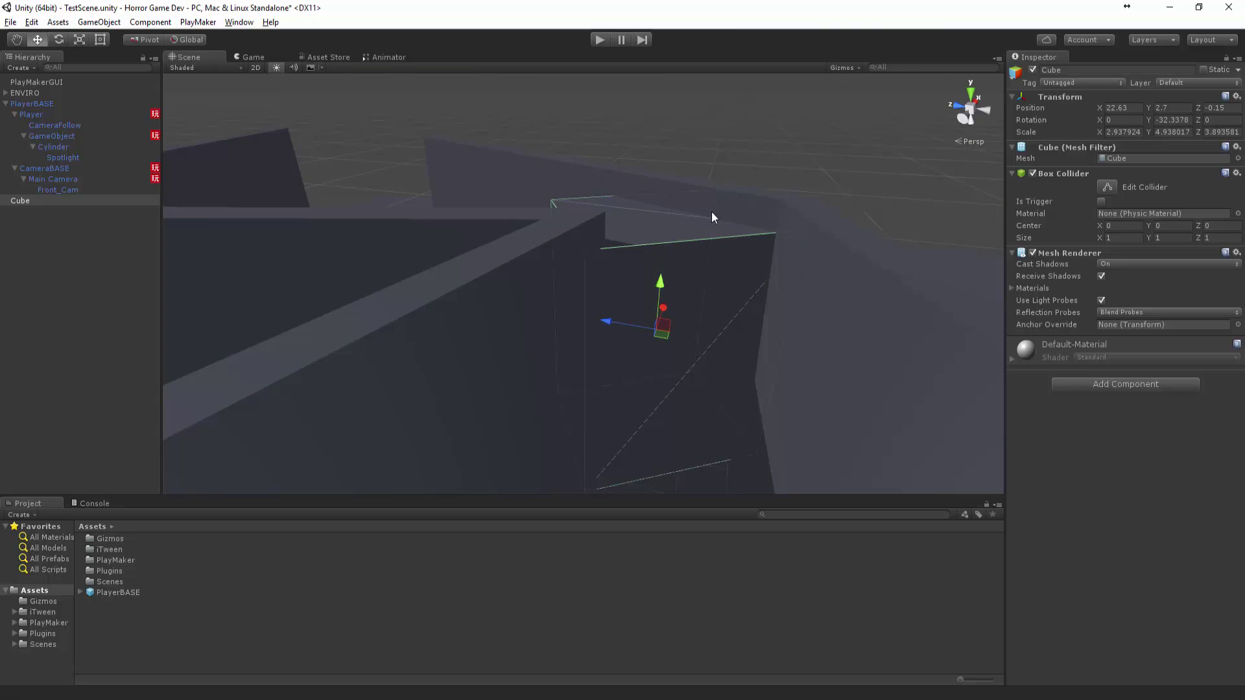
# Reduce the cube's X scale to about 1.89 and fit it between the passage walls at X 21.87, Z -0.25.
pyautogui.keyDown('alt'); pyautogui.moveTo(711, 212); pyautogui.dragTo(816, 275); pyautogui.keyUp('alt')
pyautogui.click(724, 163)
pyautogui.click(589, 257)
pyautogui.keyDown('alt'); pyautogui.moveTo(638, 330); pyautogui.dragTo(590, 305); pyautogui.keyUp('alt')
pyautogui.keyDown('alt'); pyautogui.moveTo(709, 206); pyautogui.dragTo(521, 136); pyautogui.keyUp('alt')
pyautogui.click(522, 137)
pyautogui.keyDown('alt'); pyautogui.moveTo(606, 236); pyautogui.dragTo(831, 274); pyautogui.keyUp('alt')
pyautogui.click(577, 249)
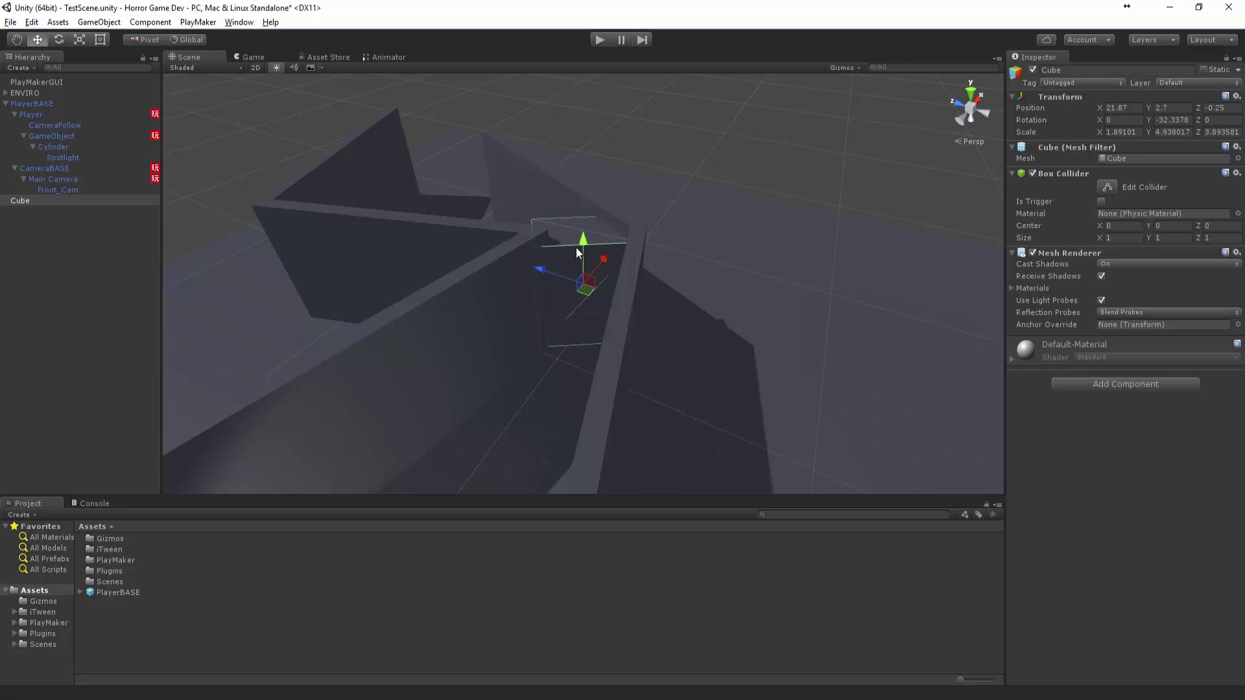
# Turn off the cube's Mesh Renderer and enable Is Trigger on its Box Collider.
pyautogui.click(1032, 253)
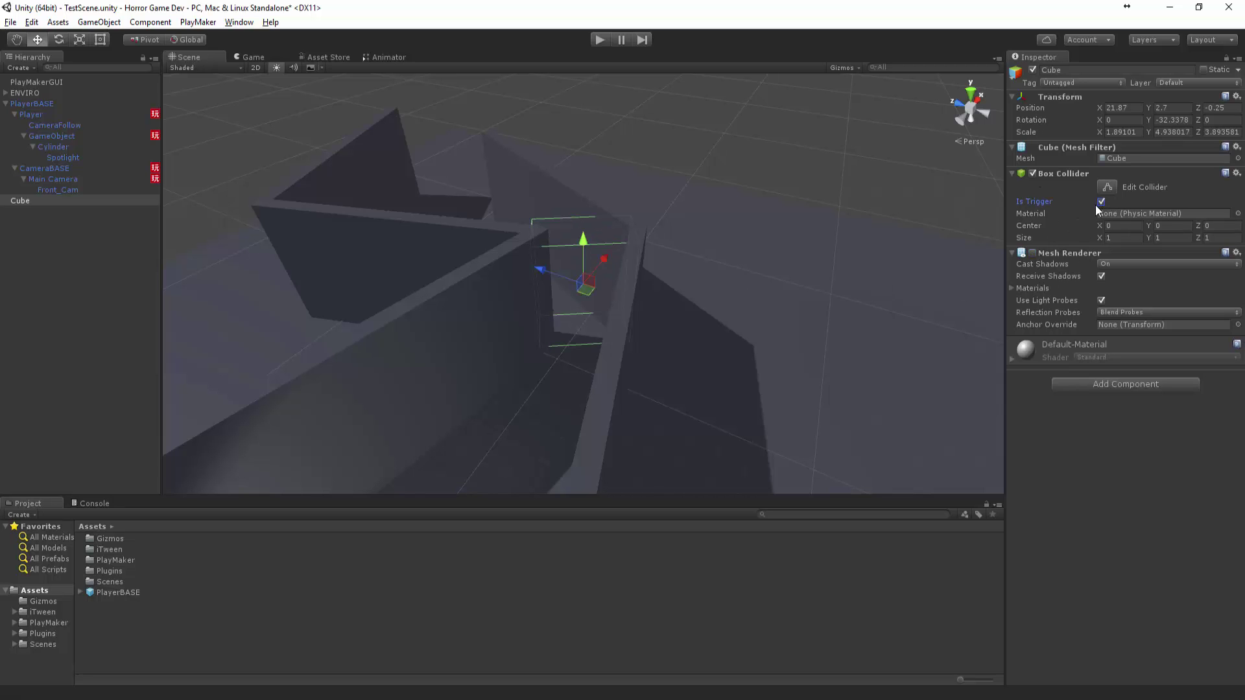
# Play-test walking into the invisible cube, comparing its collision with Is Trigger on and off.
pyautogui.click(601, 37)
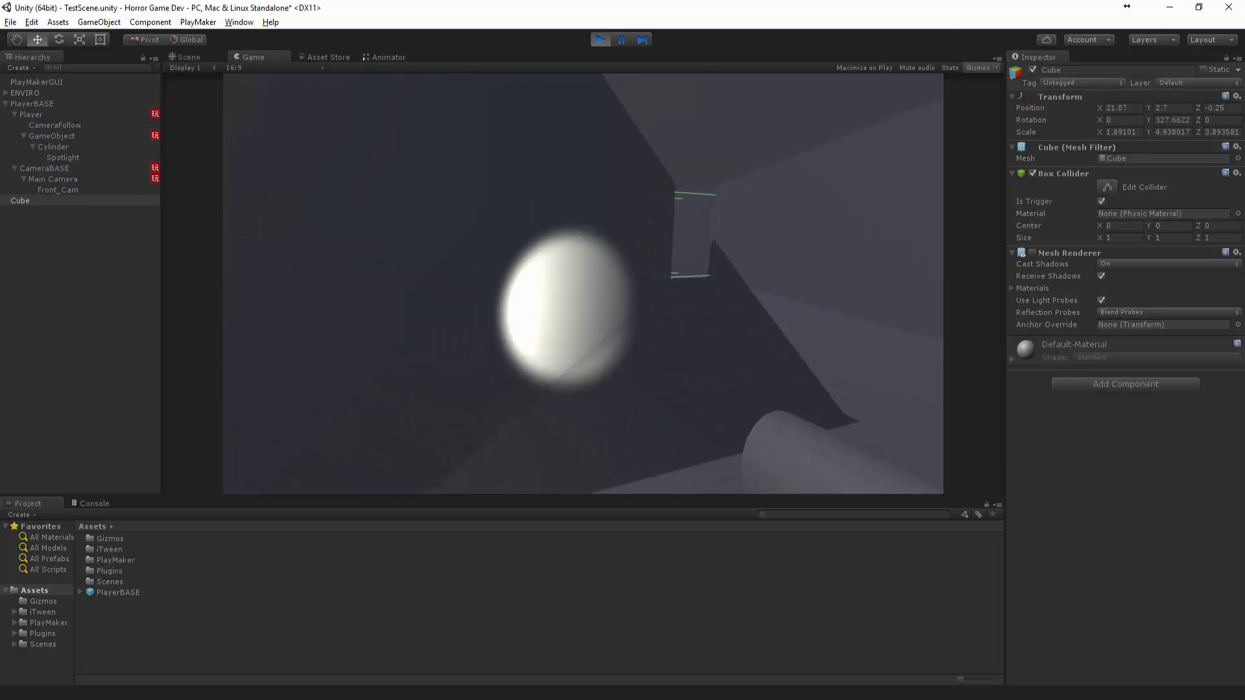
pyautogui.press('w')
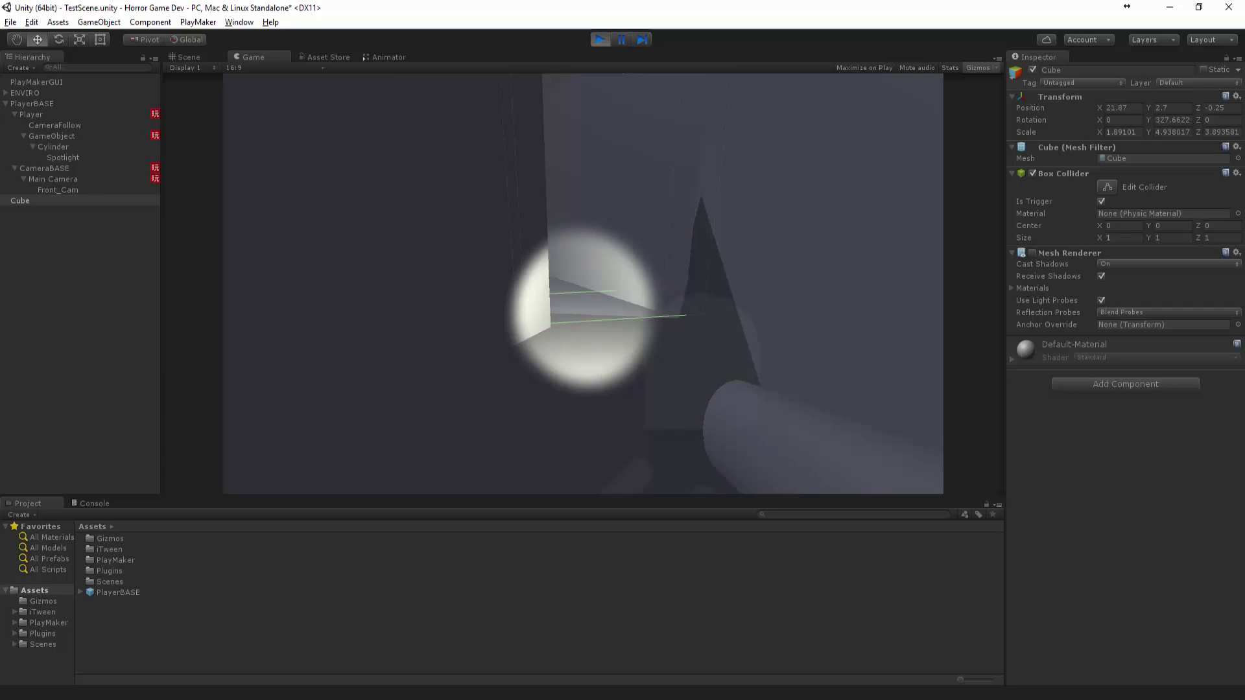
pyautogui.press('w')
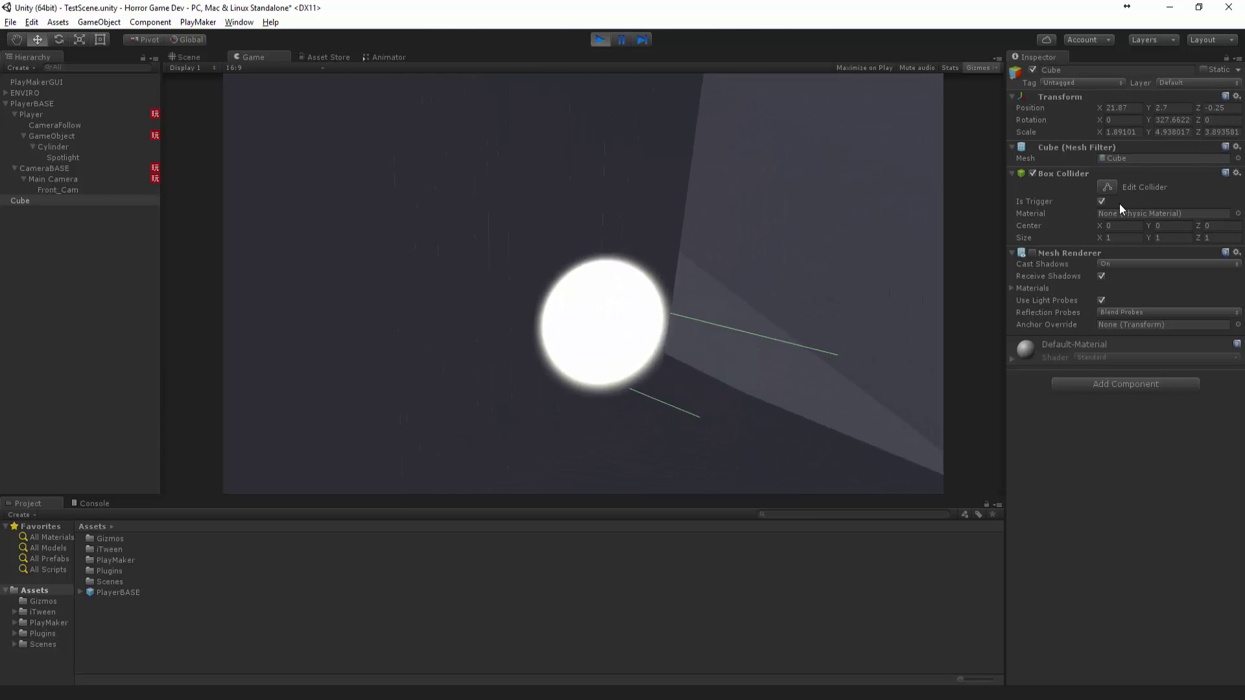
pyautogui.click(1101, 201)
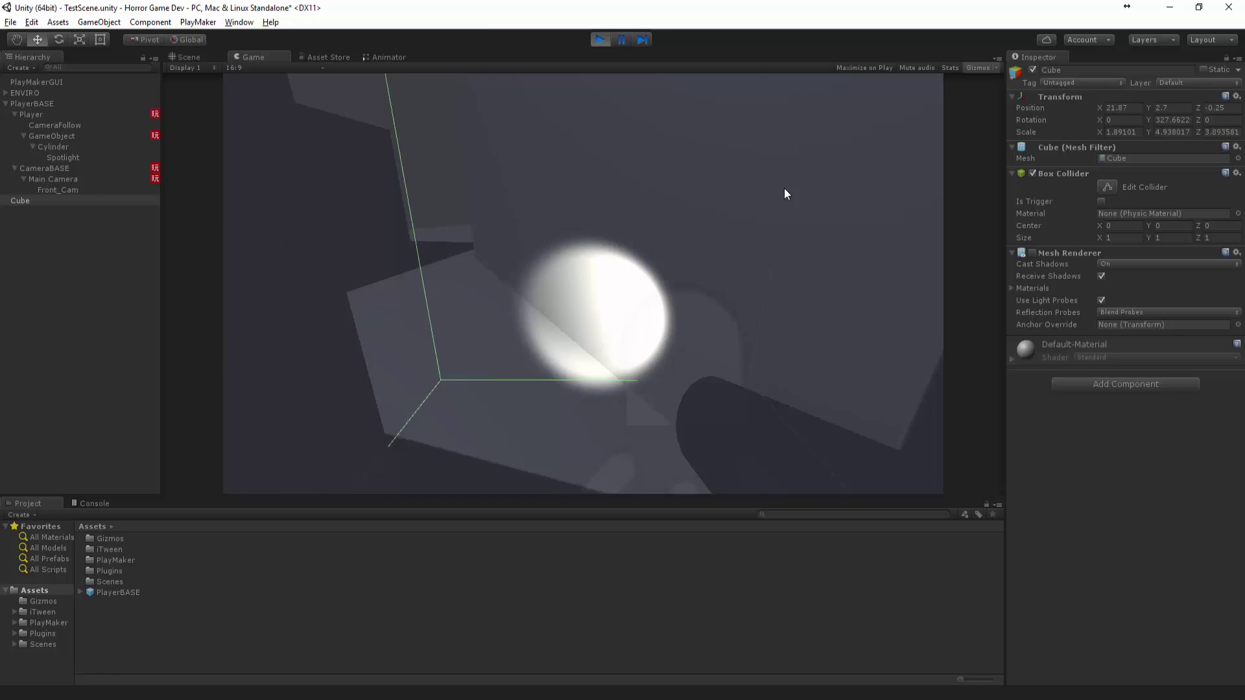
pyautogui.click(1101, 201)
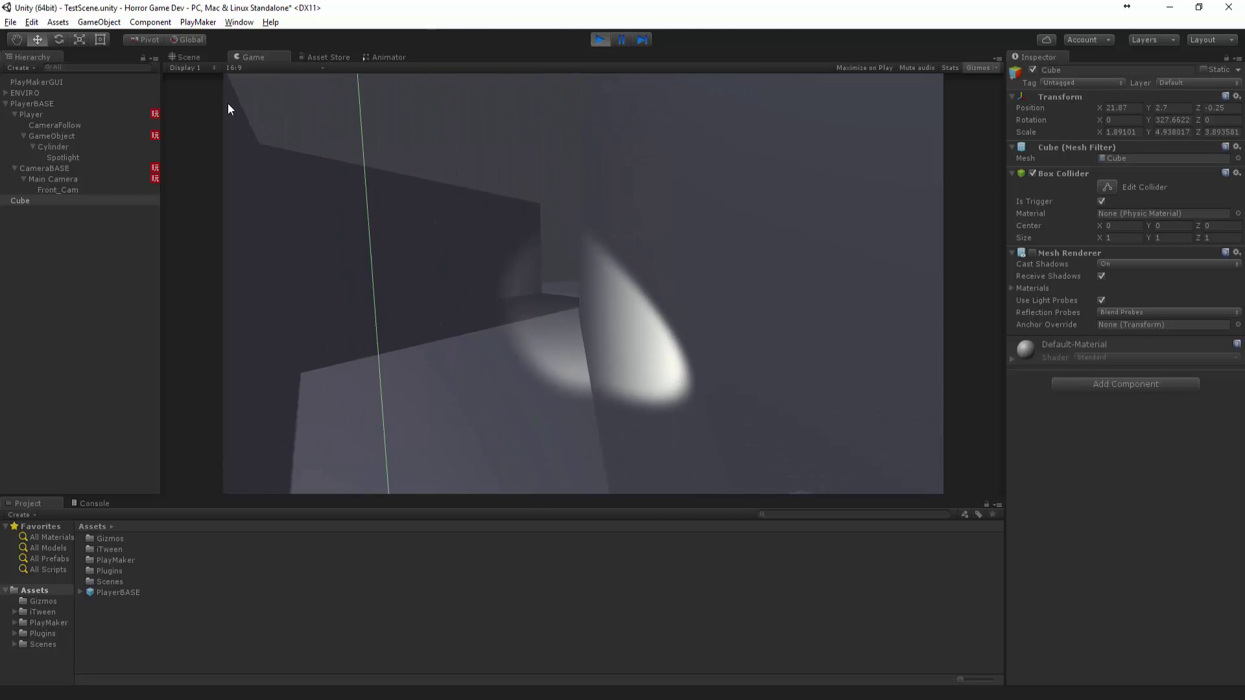
# Stop the game, rename the trigger cube FigureTrigger and collapse the ENVIRO group in the hierarchy.
pyautogui.click(600, 40)
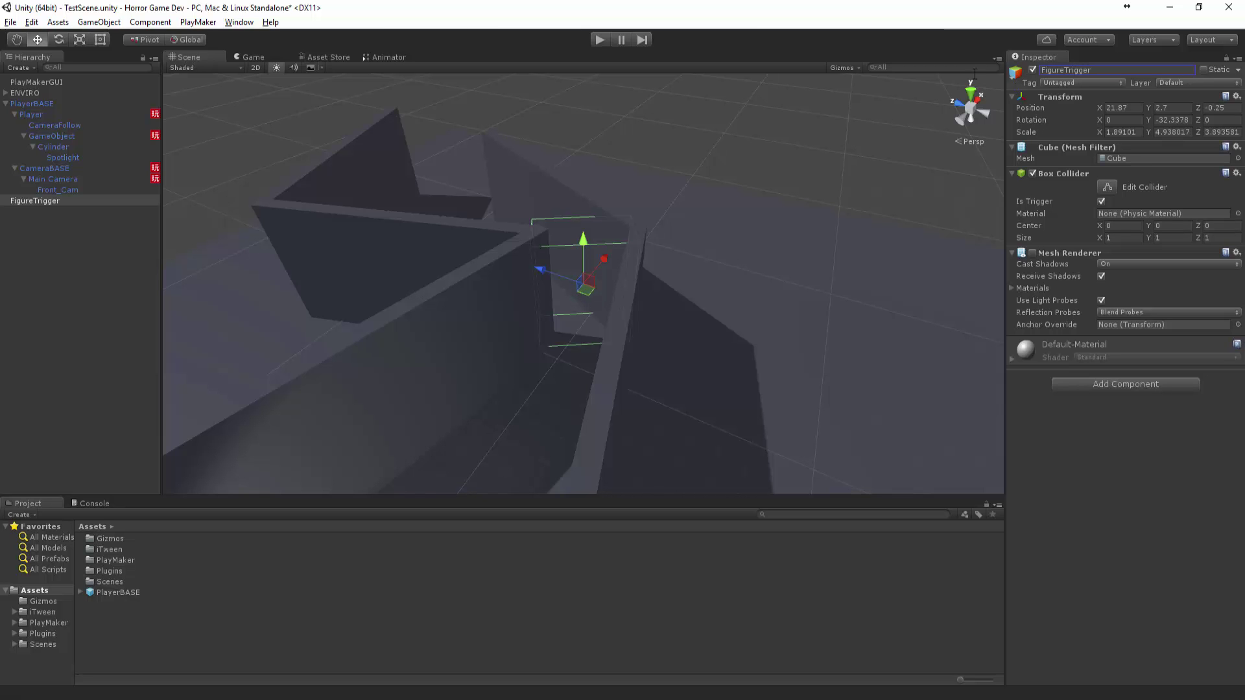
pyautogui.click(761, 153)
pyautogui.keyDown('alt'); pyautogui.moveTo(761, 153); pyautogui.dragTo(736, 190); pyautogui.keyUp('alt')
pyautogui.click(612, 251)
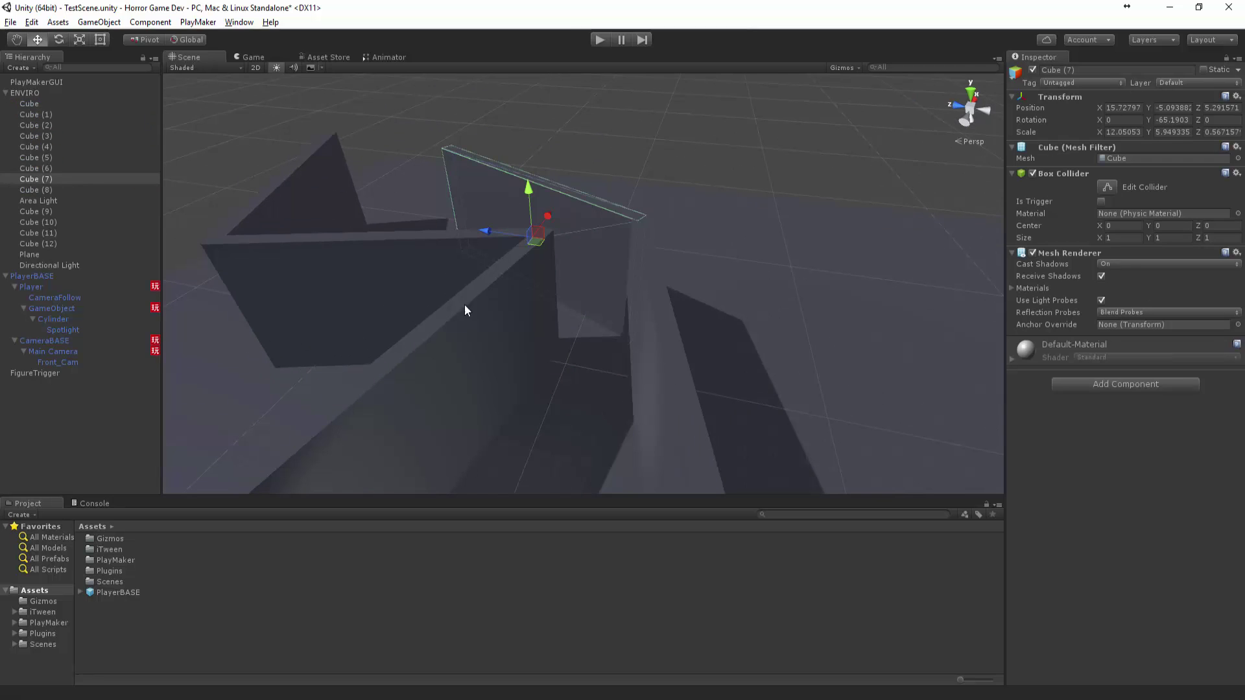
pyautogui.click(6, 93)
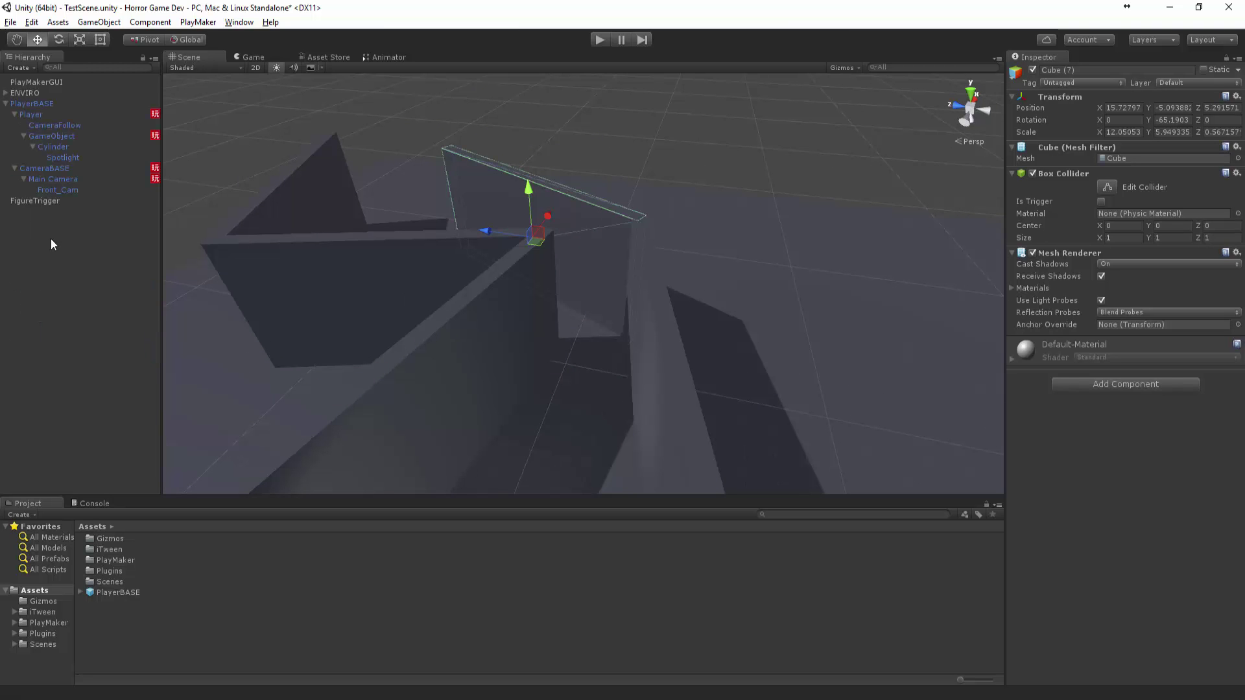
# Add a PlayMaker FSM component to FigureTrigger, name it JumpScare and open it for editing.
pyautogui.click(42, 201)
pyautogui.click(1131, 387)
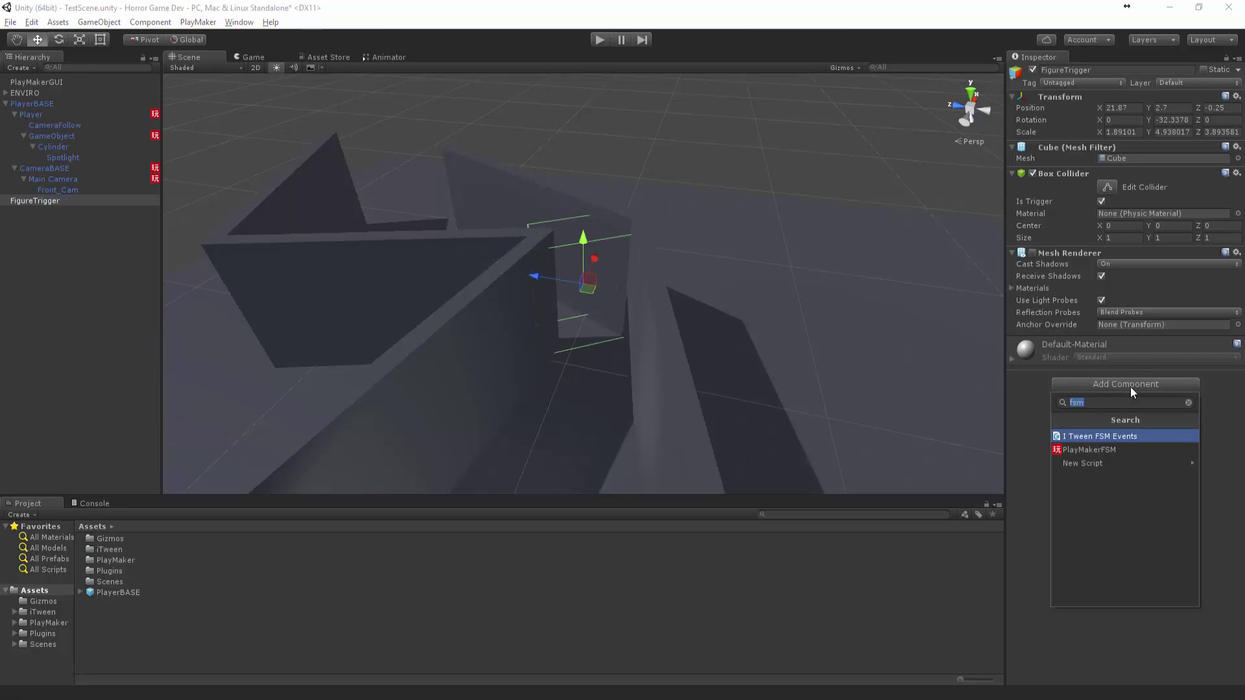
pyautogui.press('Down')
pyautogui.press('Return')
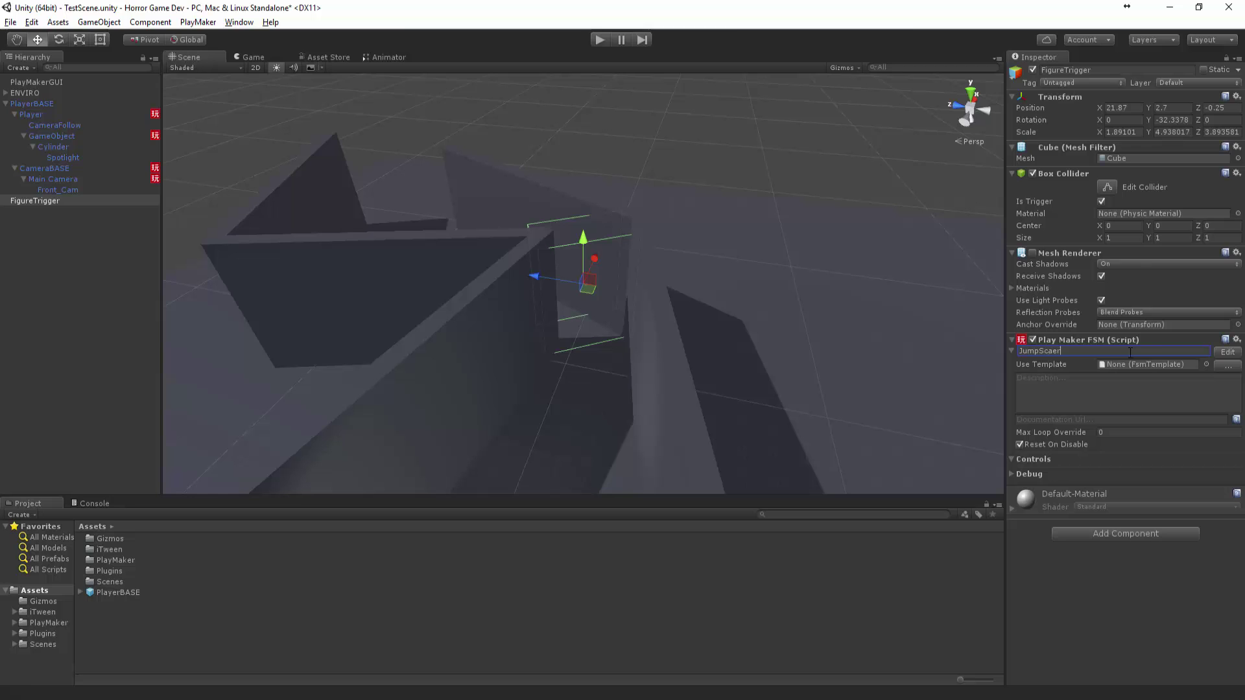
pyautogui.click(1234, 353)
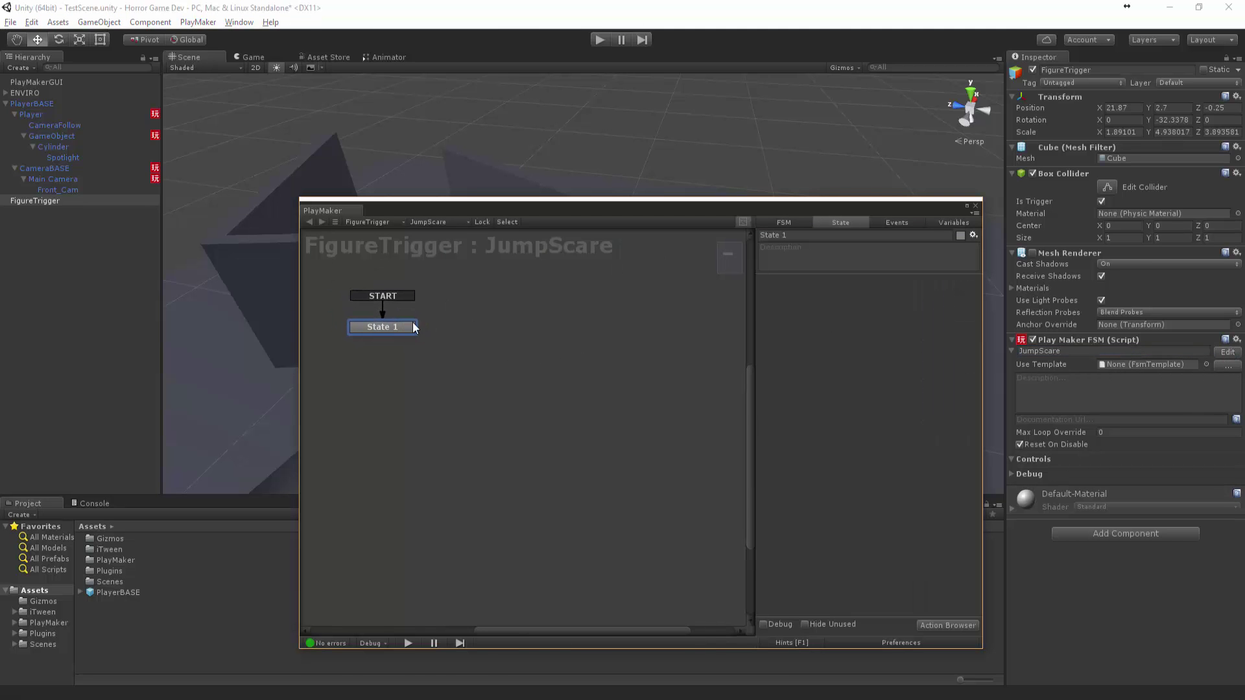
# Give State 1 a TRIGGER ENTER transition and link it to a new State 2.
pyautogui.rightClick(414, 327)
pyautogui.moveTo(433, 337)
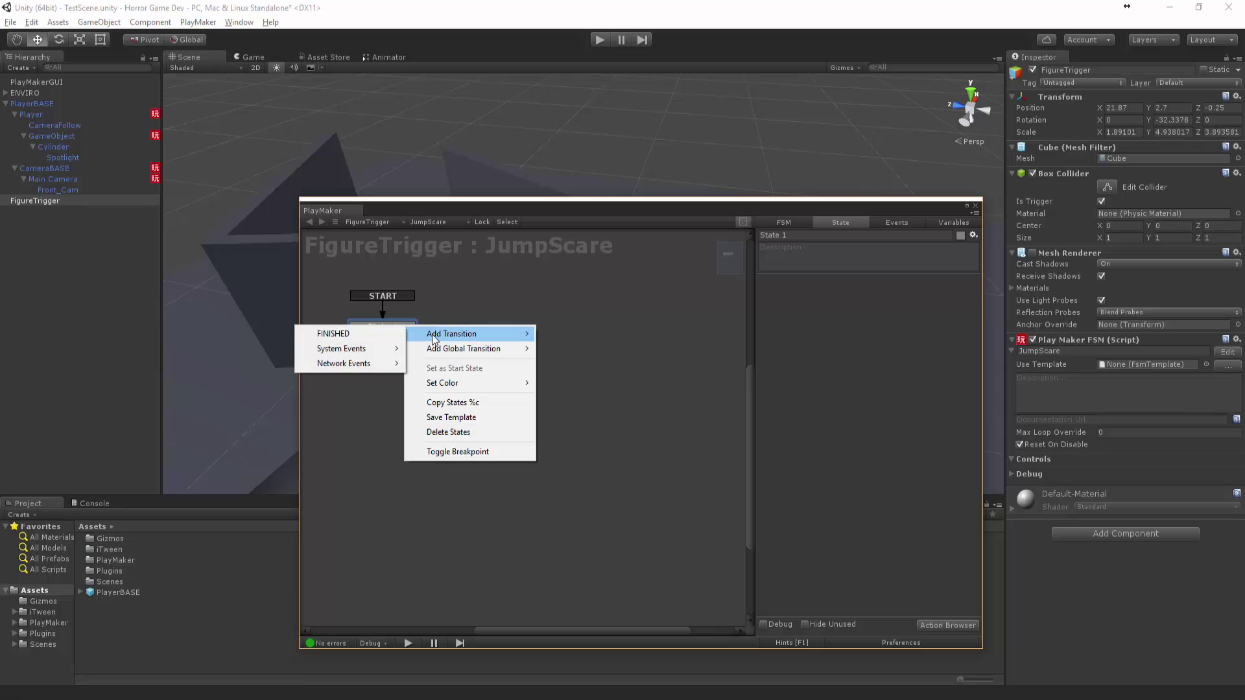
pyautogui.moveTo(358, 352)
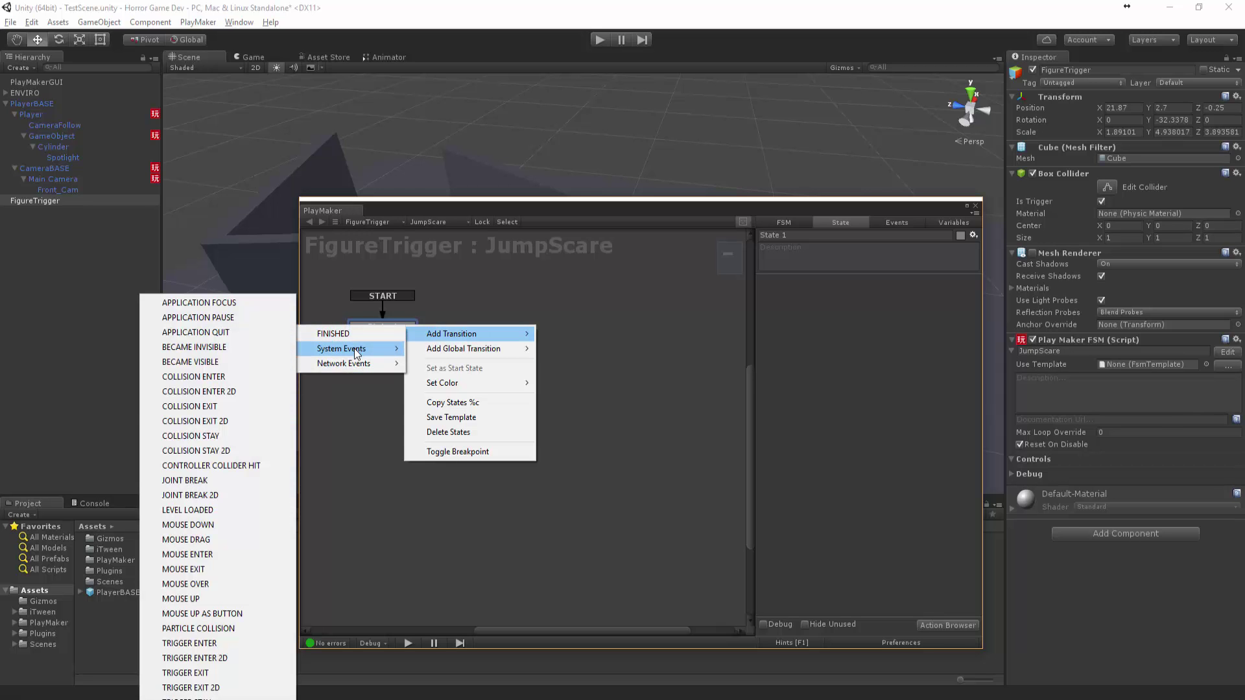
pyautogui.click(218, 642)
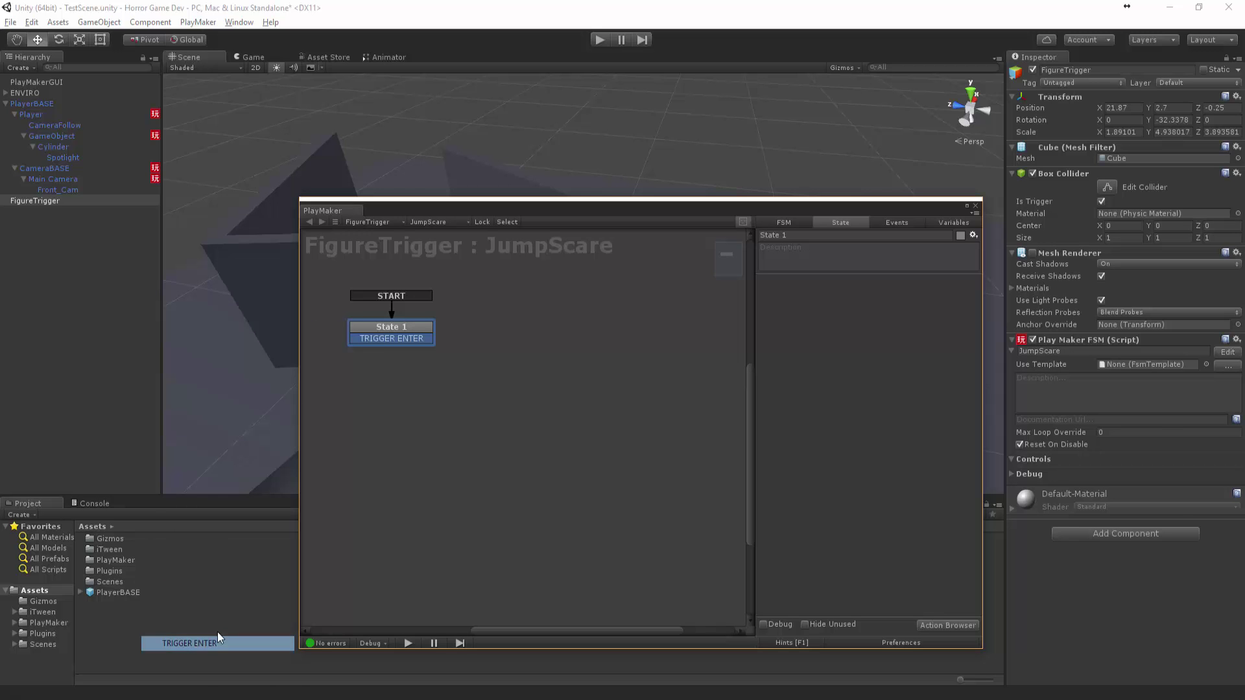
pyautogui.keyDown('ctrl'); pyautogui.click(502, 352); pyautogui.keyUp('ctrl')
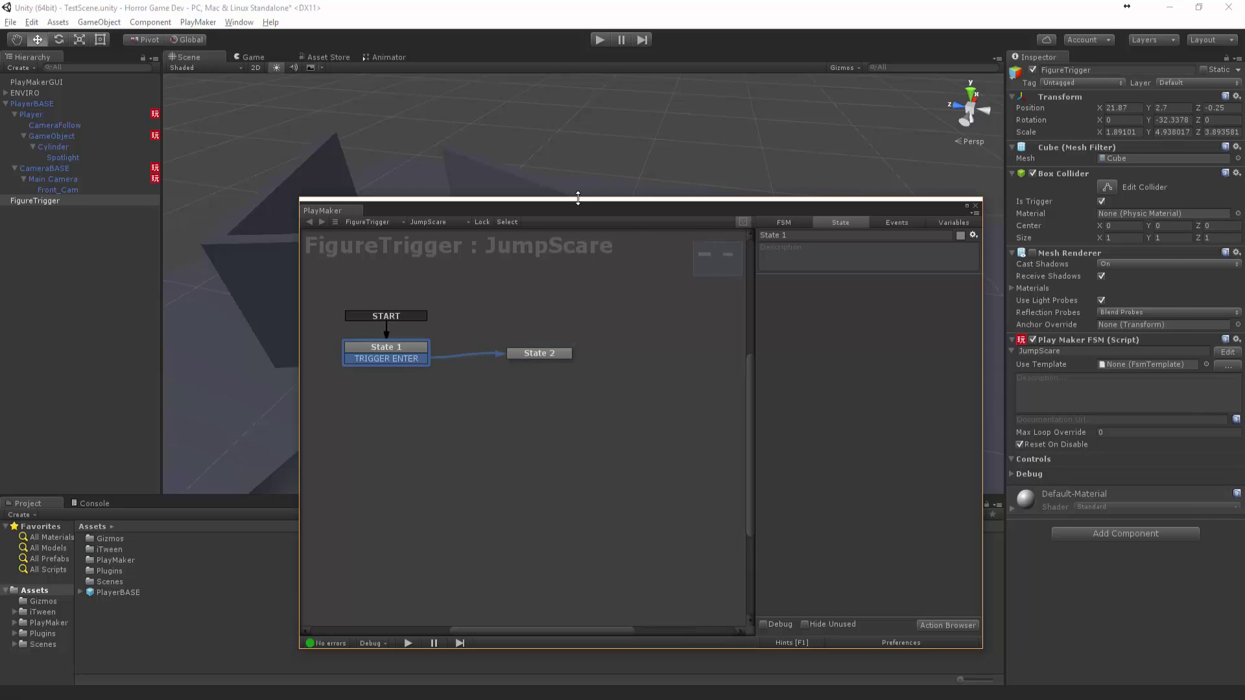
# Play-test walking into the FigureTrigger volume while watching the JumpScare FSM's active state, then stop the game.
pyautogui.moveTo(578, 198); pyautogui.dragTo(768, 177)
pyautogui.click(599, 40)
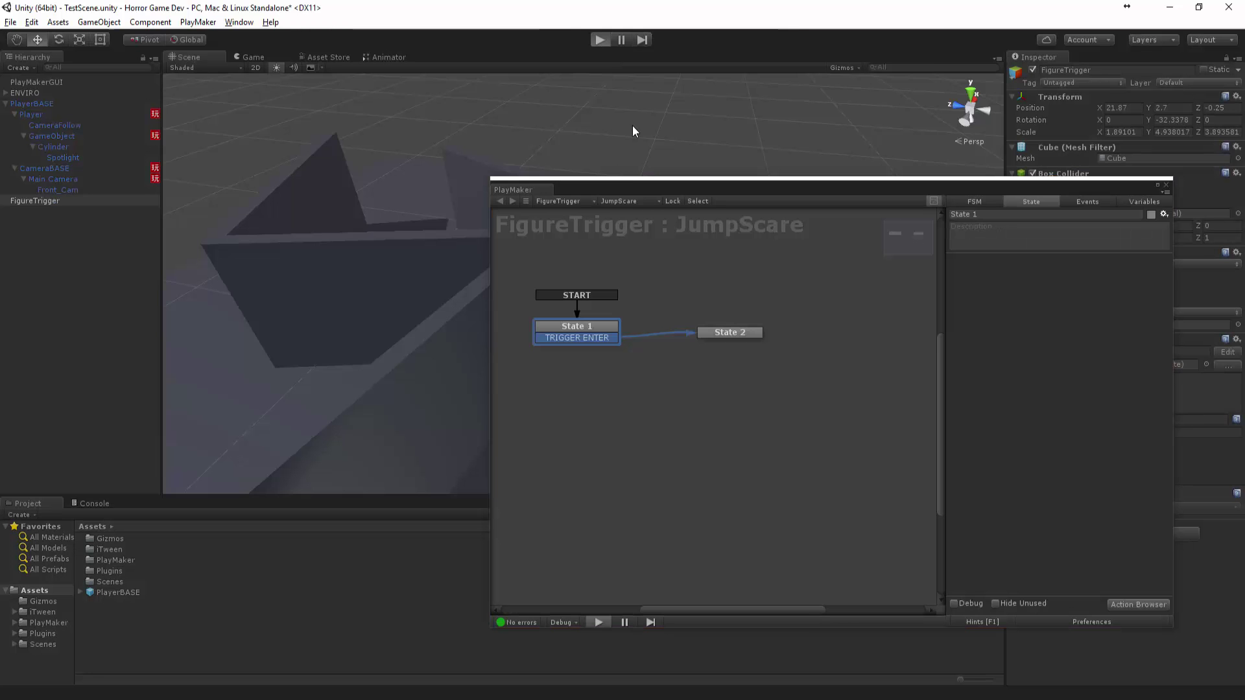
pyautogui.moveTo(634, 185); pyautogui.dragTo(704, 242)
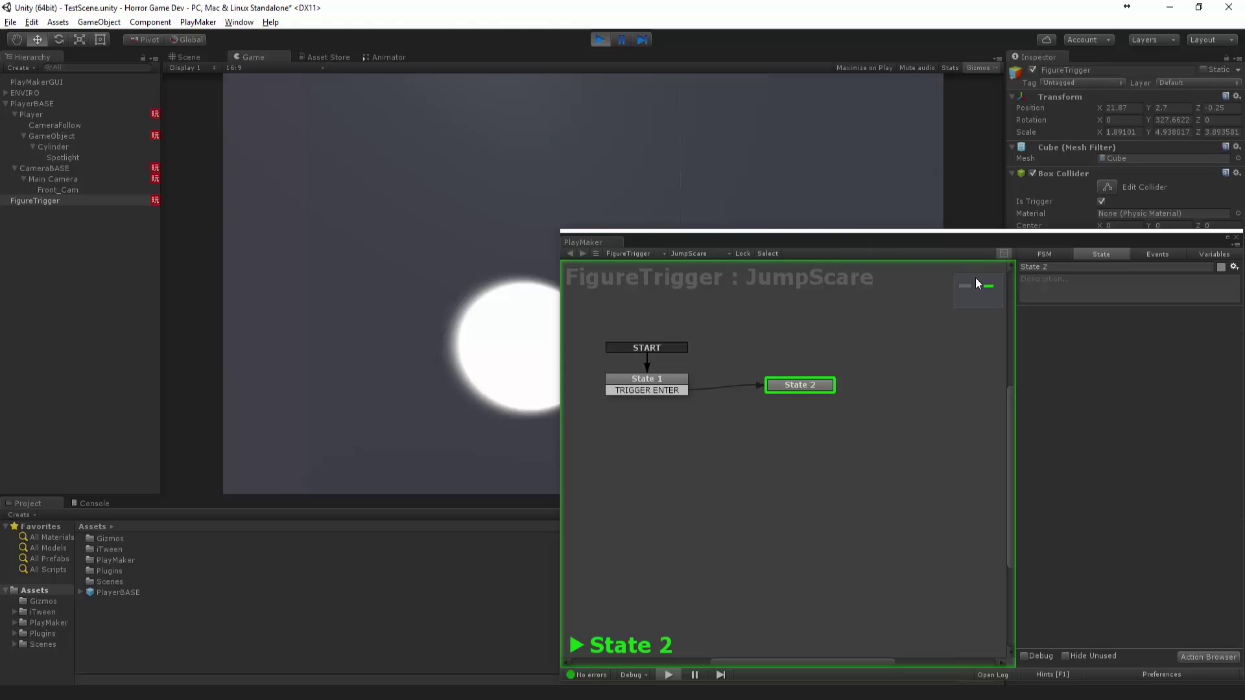
pyautogui.click(597, 39)
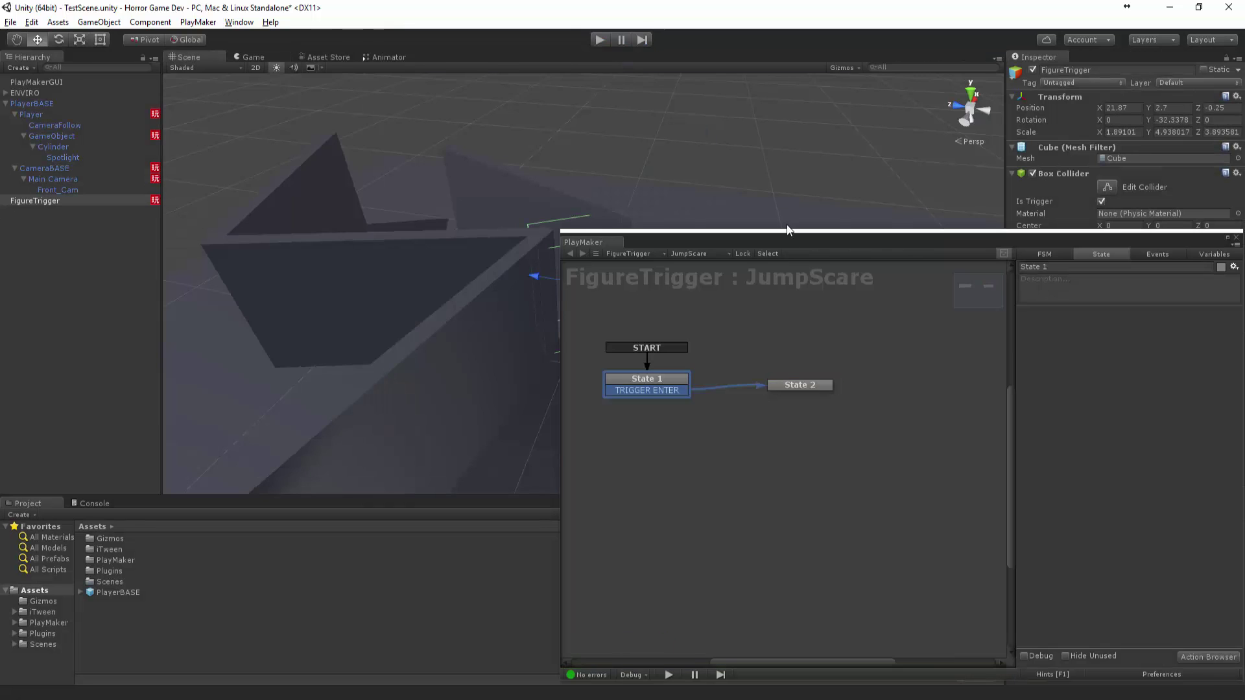
# Create a top-level capsule inside the trigger volume and stretch its Y scale to about 1.6.
pyautogui.moveTo(686, 232); pyautogui.dragTo(436, 381)
pyautogui.click(133, 296)
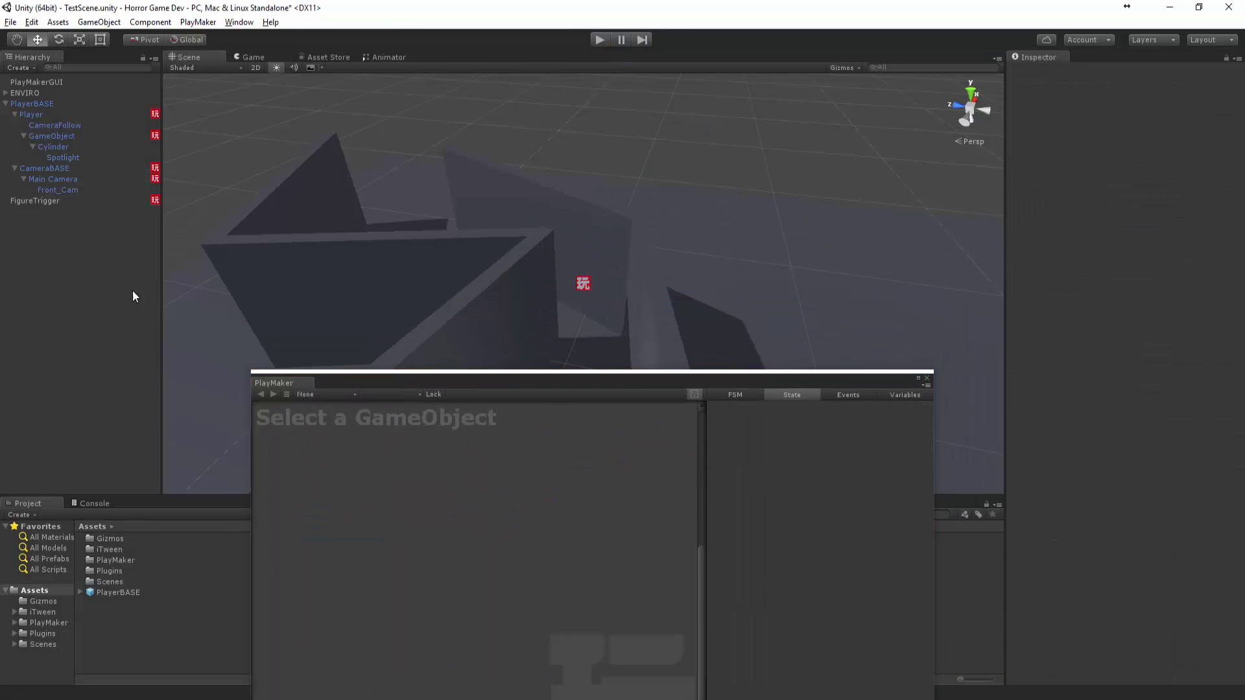
pyautogui.rightClick(60, 292)
pyautogui.moveTo(130, 417)
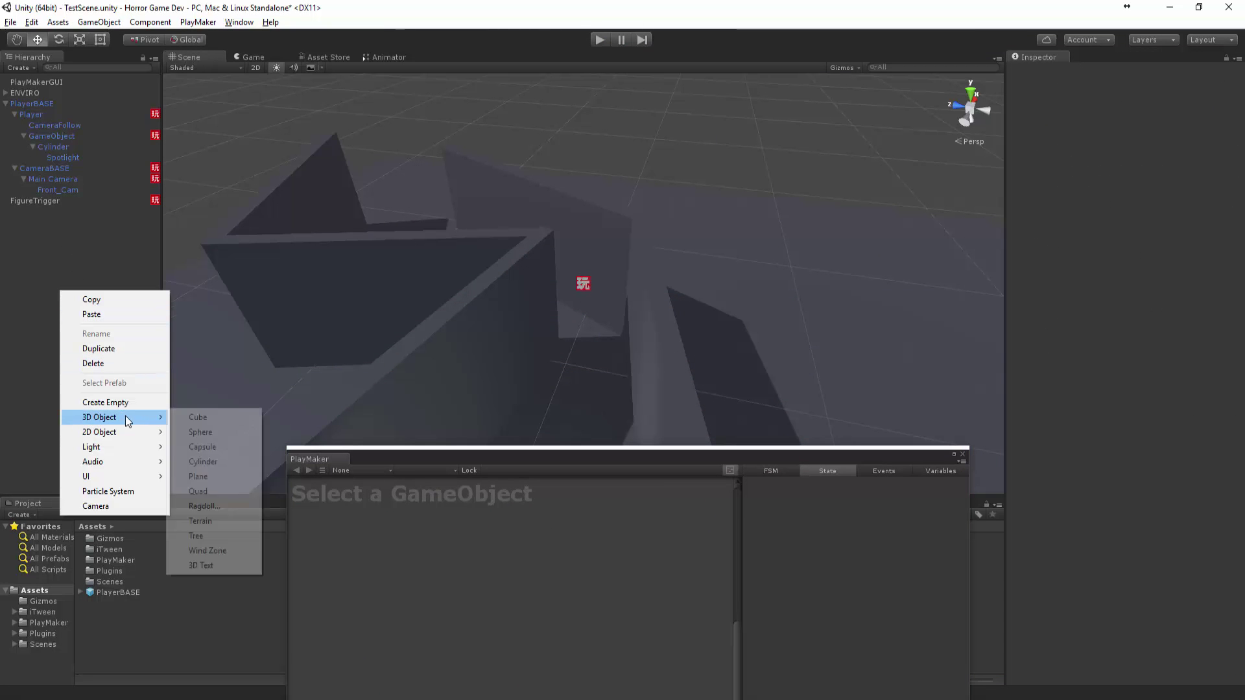
pyautogui.click(213, 449)
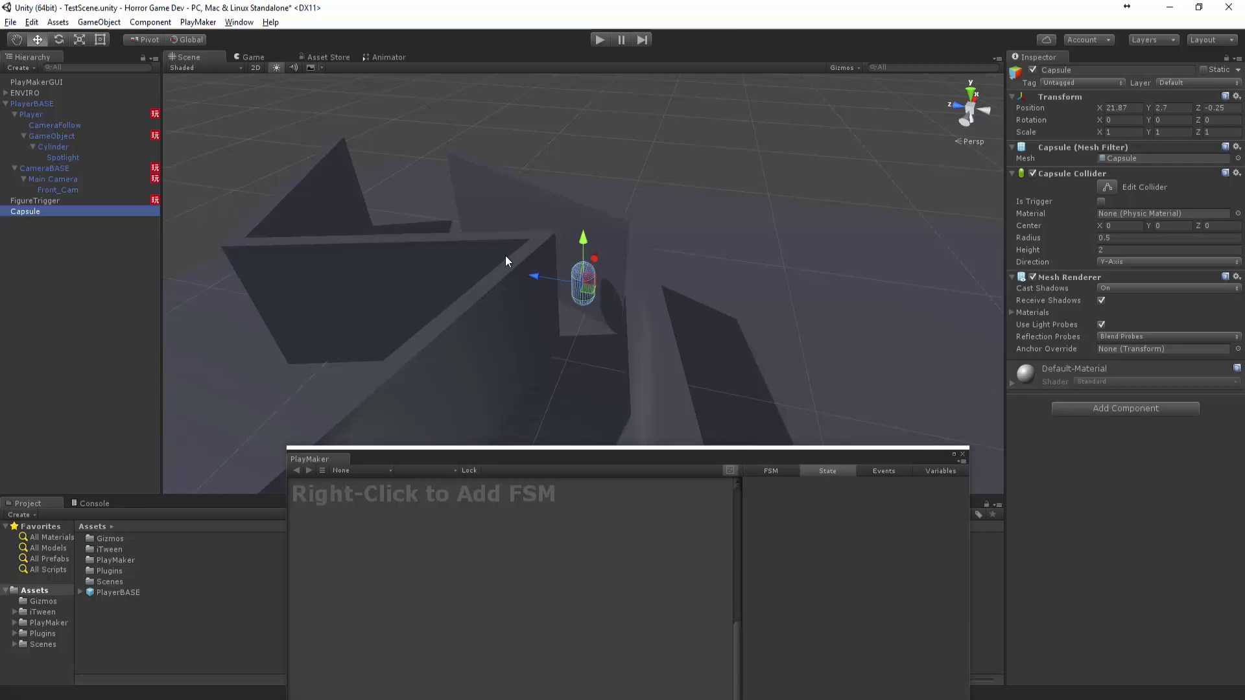
pyautogui.scroll(2, 553, 307)
pyautogui.press('r')
pyautogui.moveTo(583, 239); pyautogui.dragTo(586, 206)
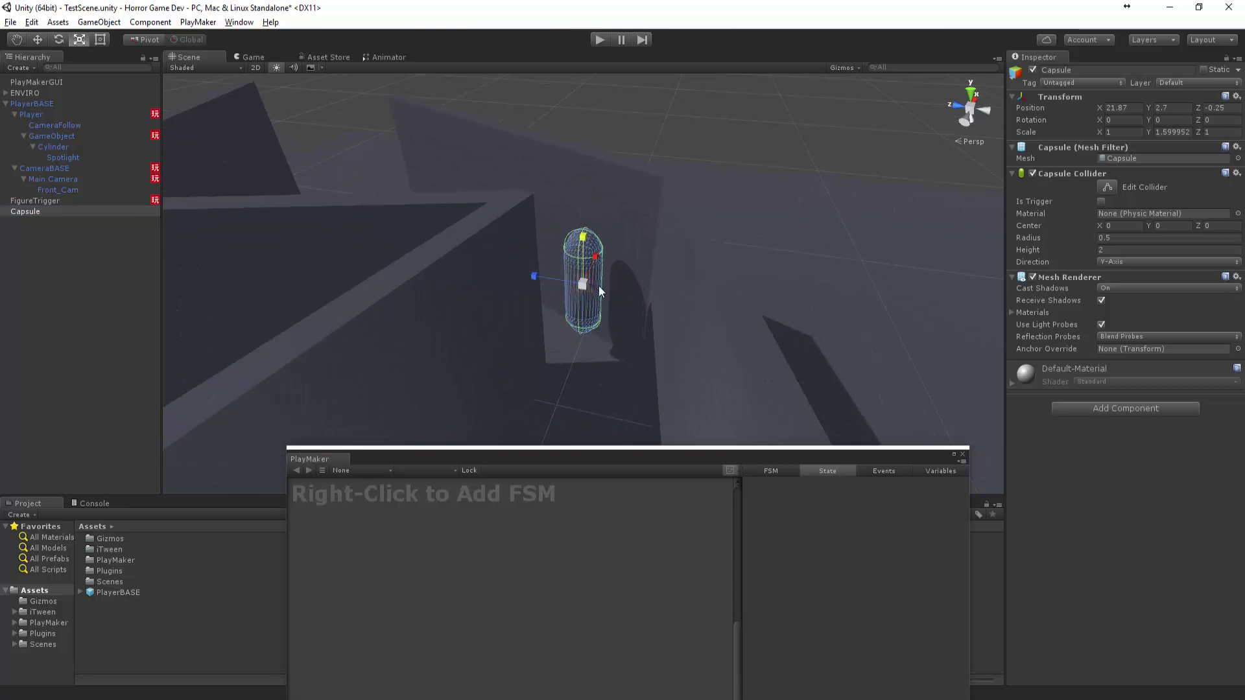
pyautogui.rightClick(32, 212)
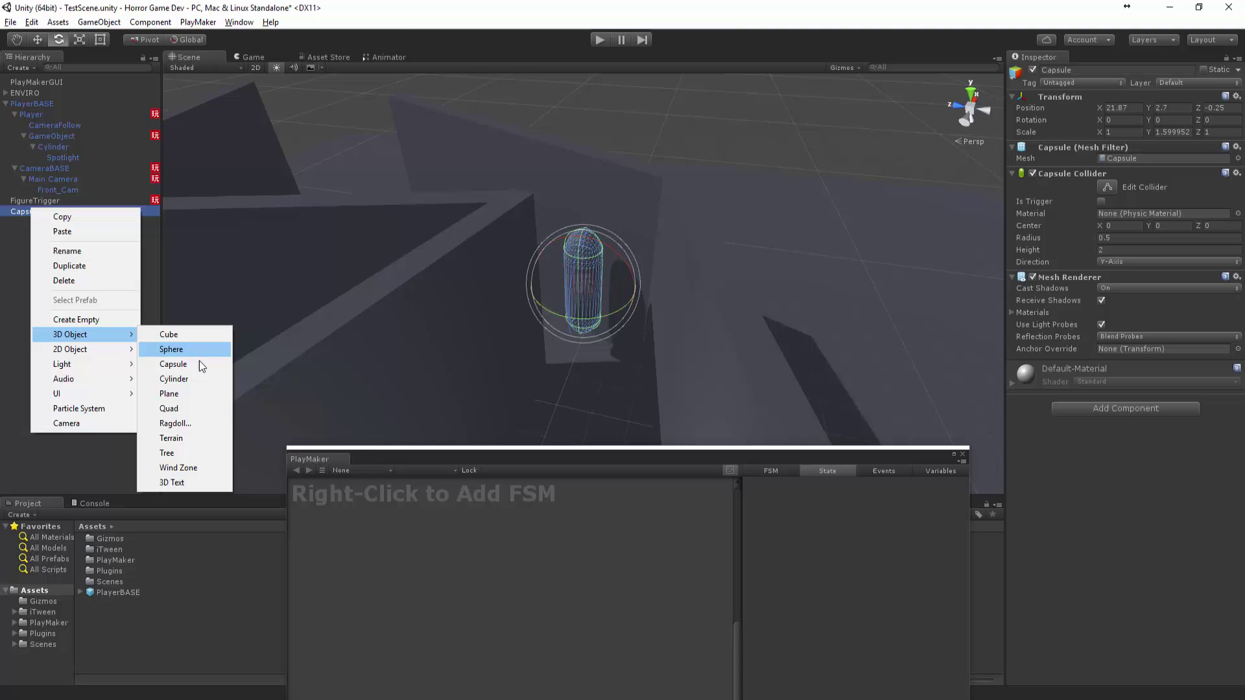
pyautogui.click(192, 394)
pyautogui.press('Delete')
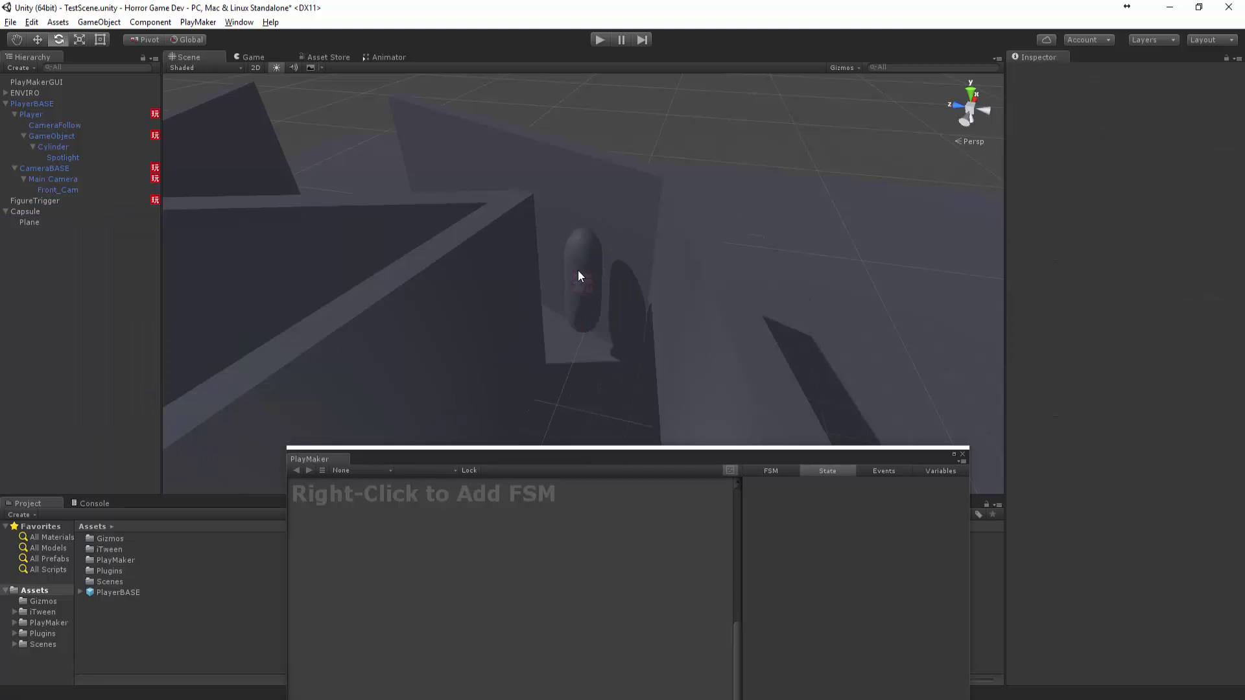
# Add a new child object to the capsule.
pyautogui.rightClick(28, 212)
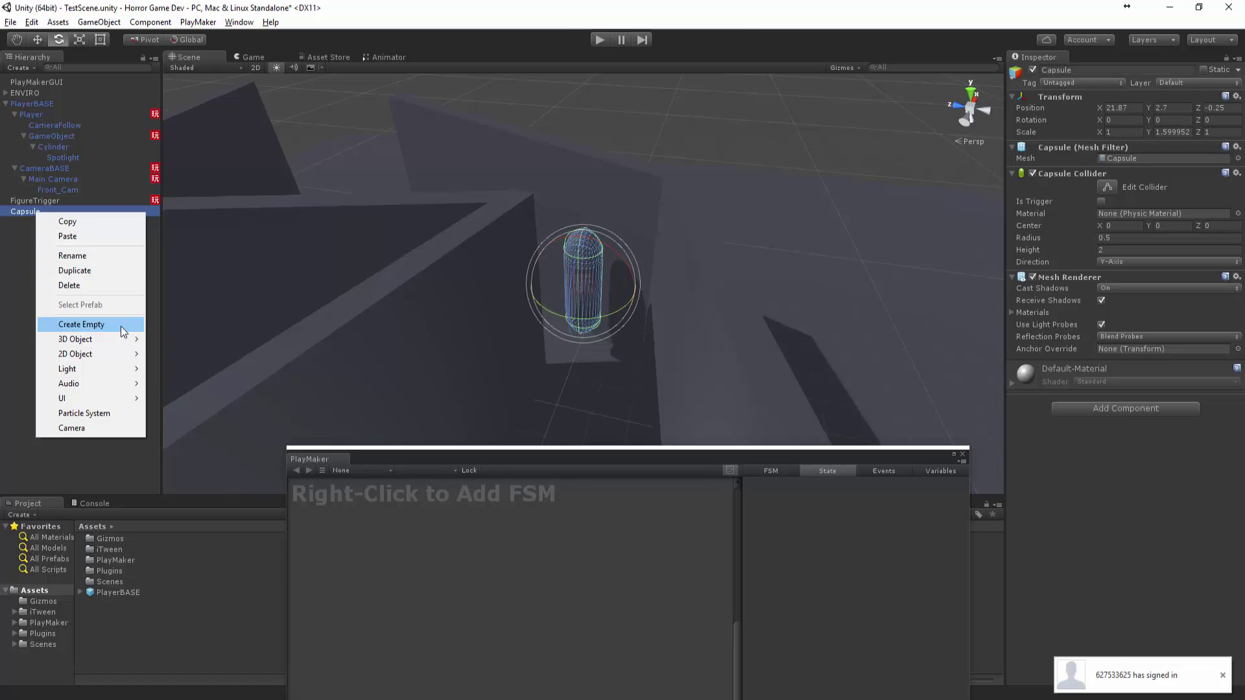